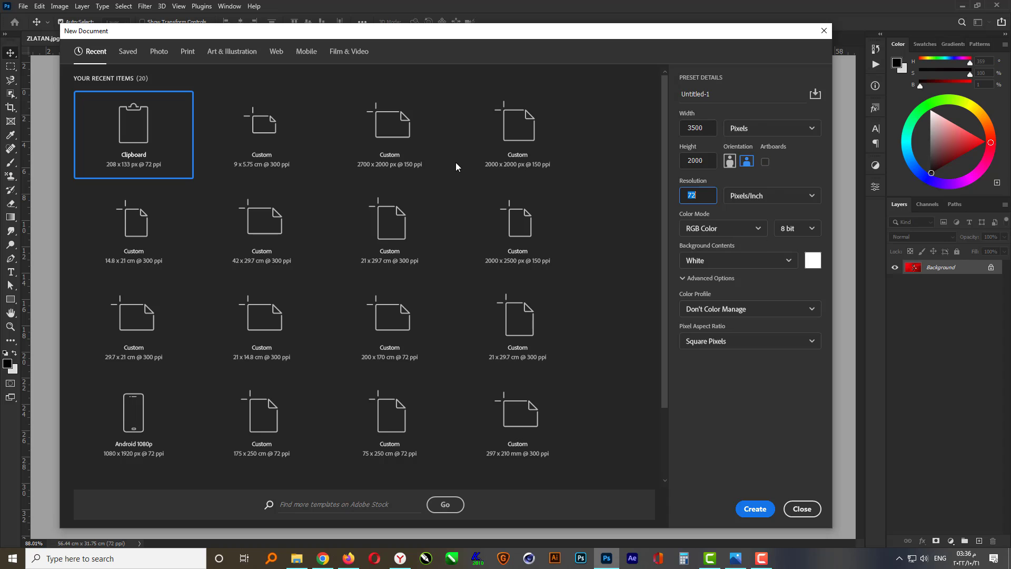
Create the 3500 by 2000 px document and add a guide layout with 1 cm margins on all four sides
{"action": "key", "text": "Return"}
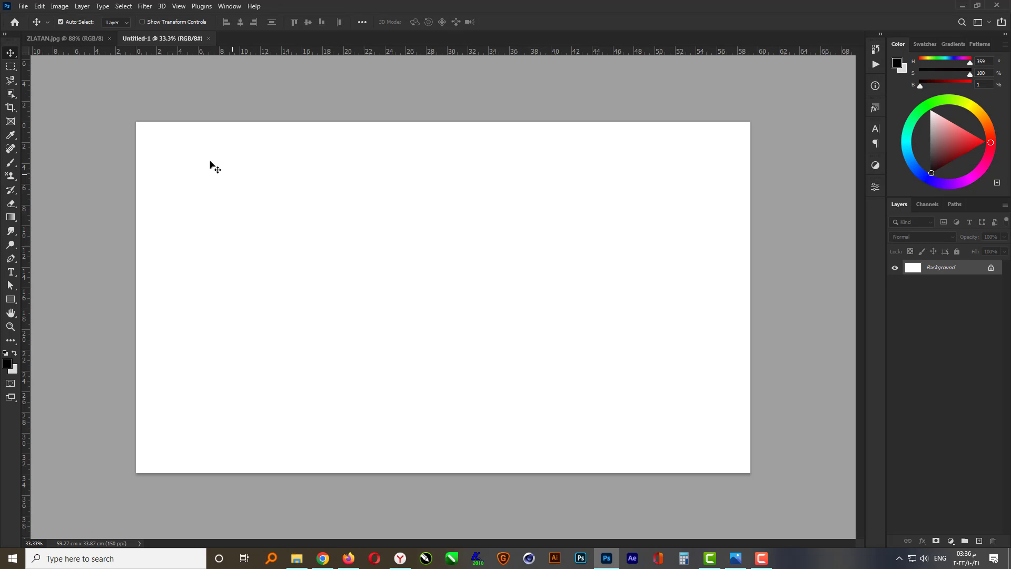
{"action": "left_click", "coordinate": [180, 7]}
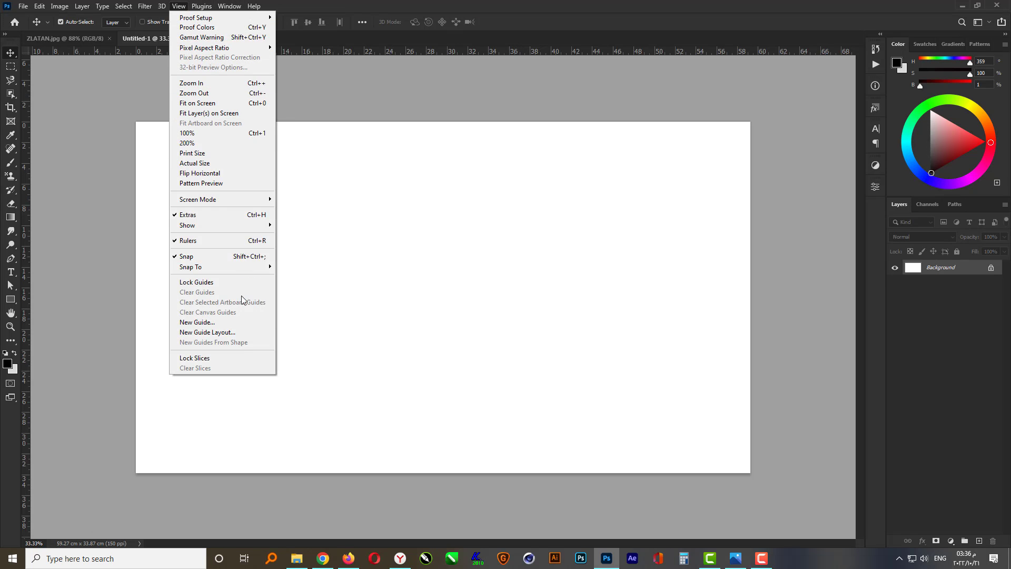
{"action": "left_click", "coordinate": [242, 332]}
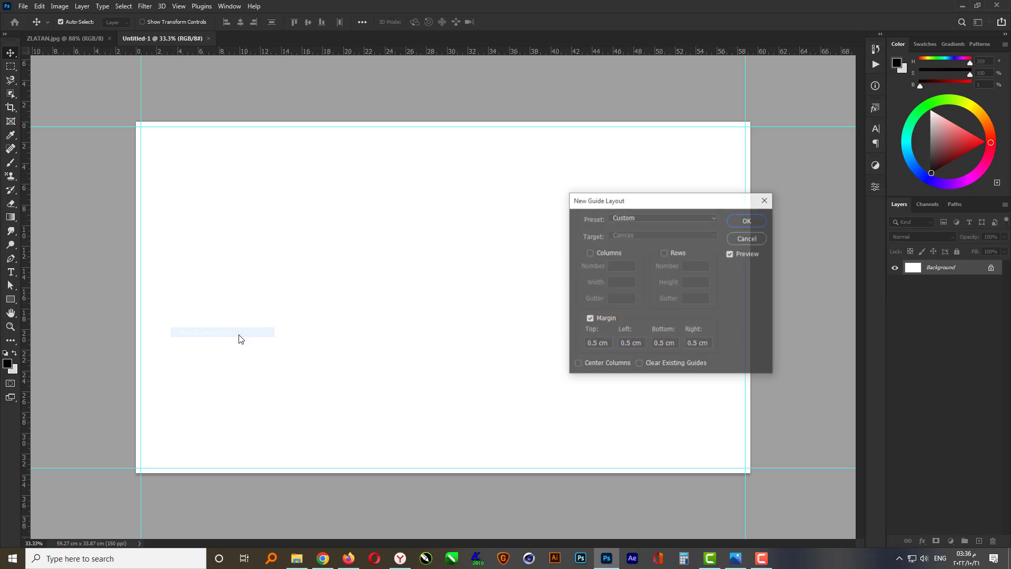
{"action": "double_click", "coordinate": [591, 344]}
{"action": "type", "text": "1"}
{"action": "key", "text": "Tab"}
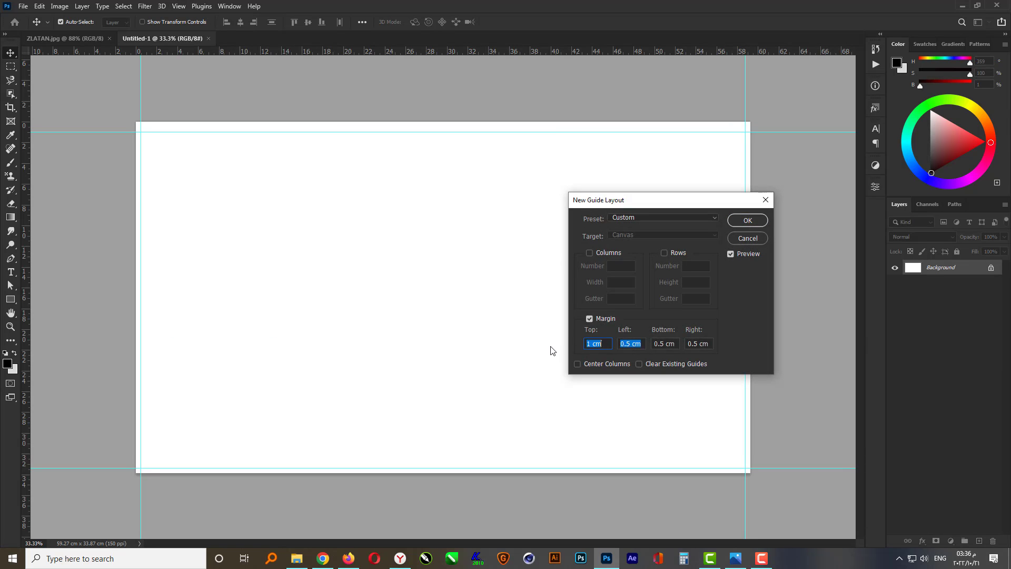
{"action": "type", "text": "1"}
{"action": "key", "text": "Tab"}
{"action": "type", "text": "1"}
{"action": "key", "text": "Tab"}
{"action": "type", "text": "1"}
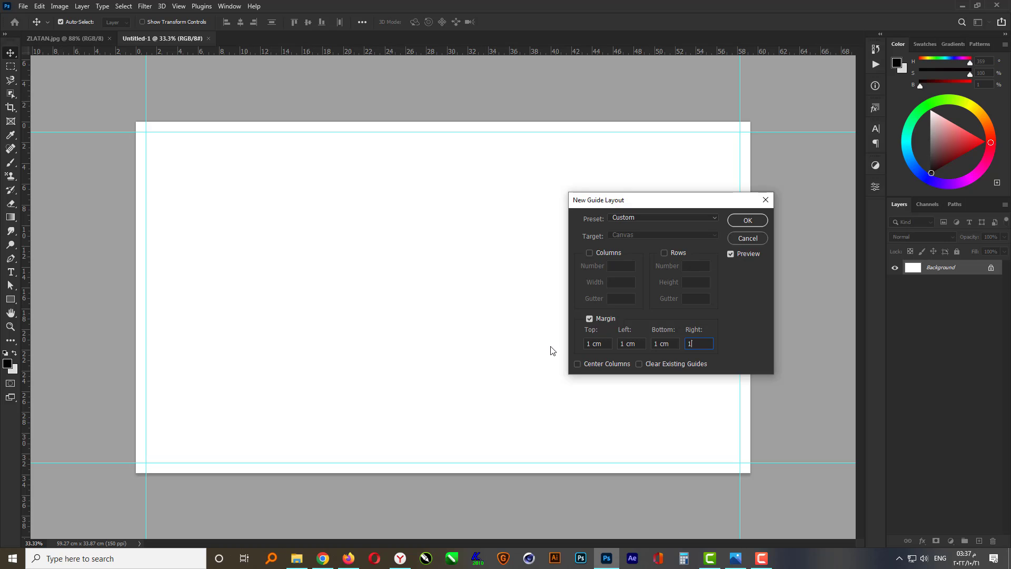
{"action": "key", "text": "Return"}
Place the player photo FfSxc_PXwAUkyP6 from the file browser into the document and scale it up to fill the canvas
{"action": "key", "text": "ctrl+0"}
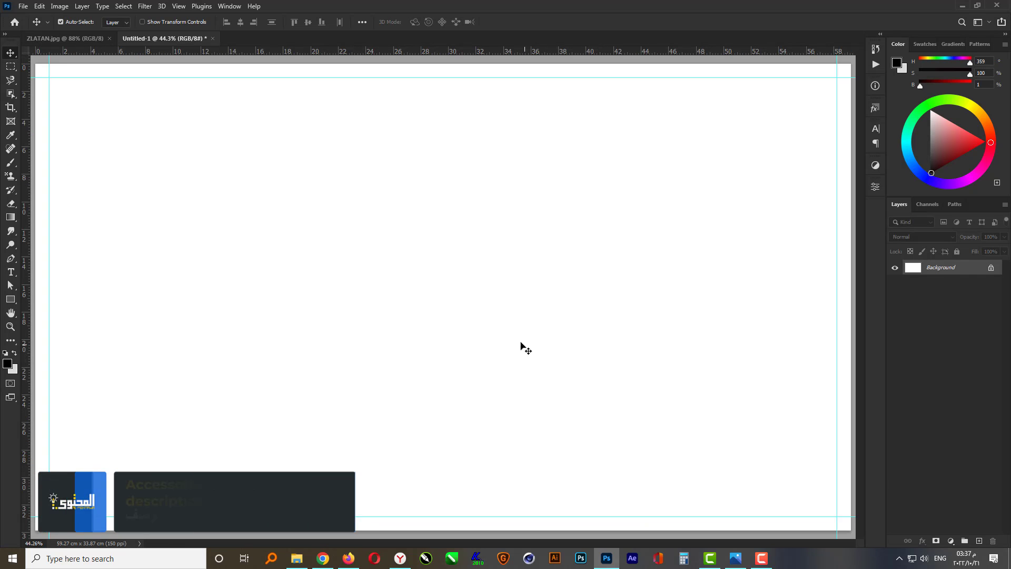
{"action": "scroll", "coordinate": [525, 348], "scroll_direction": "down", "scroll_amount": 1}
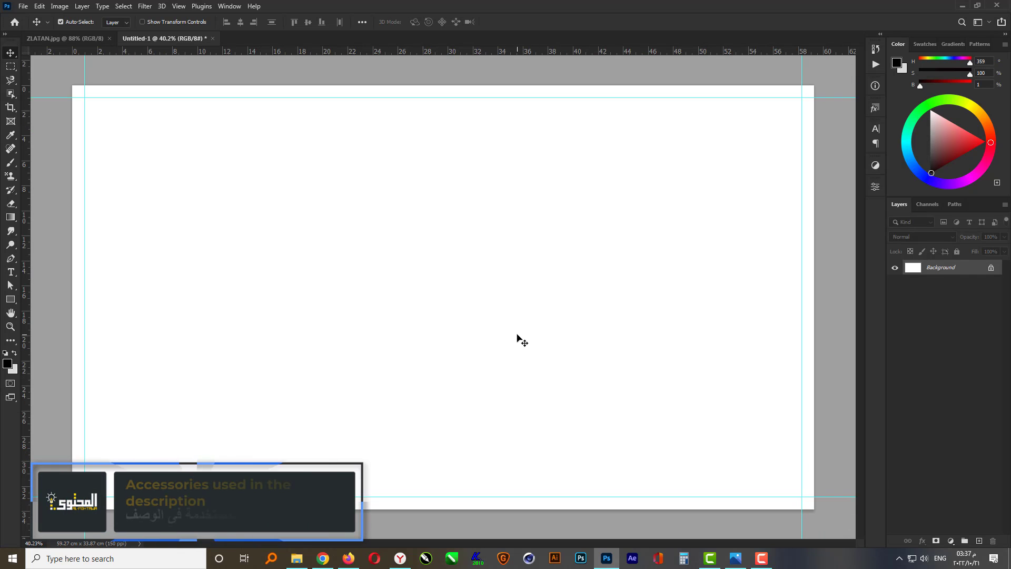
{"action": "left_click", "coordinate": [297, 557]}
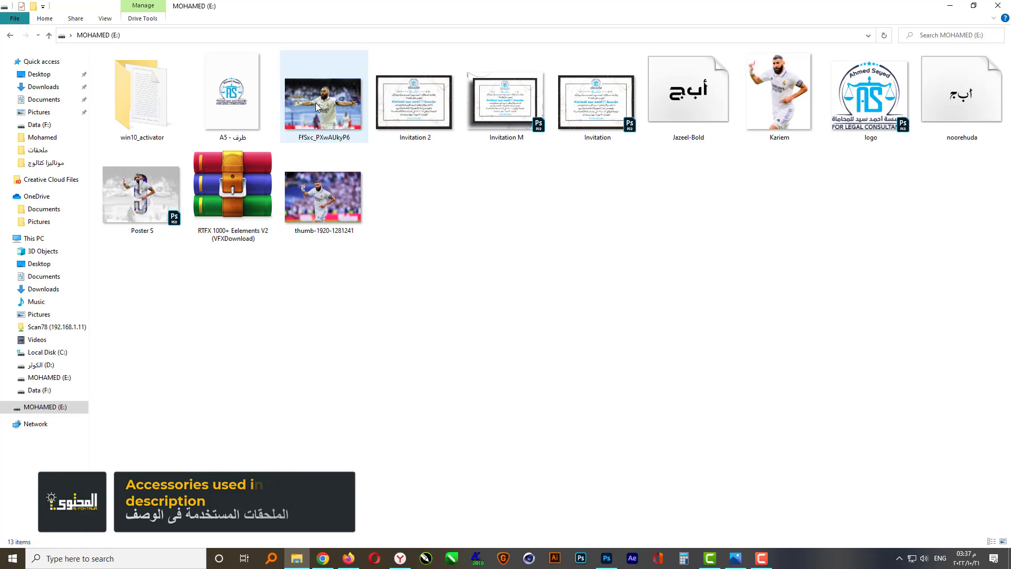
{"action": "left_click_drag", "start_coordinate": [315, 102], "coordinate": [490, 313]}
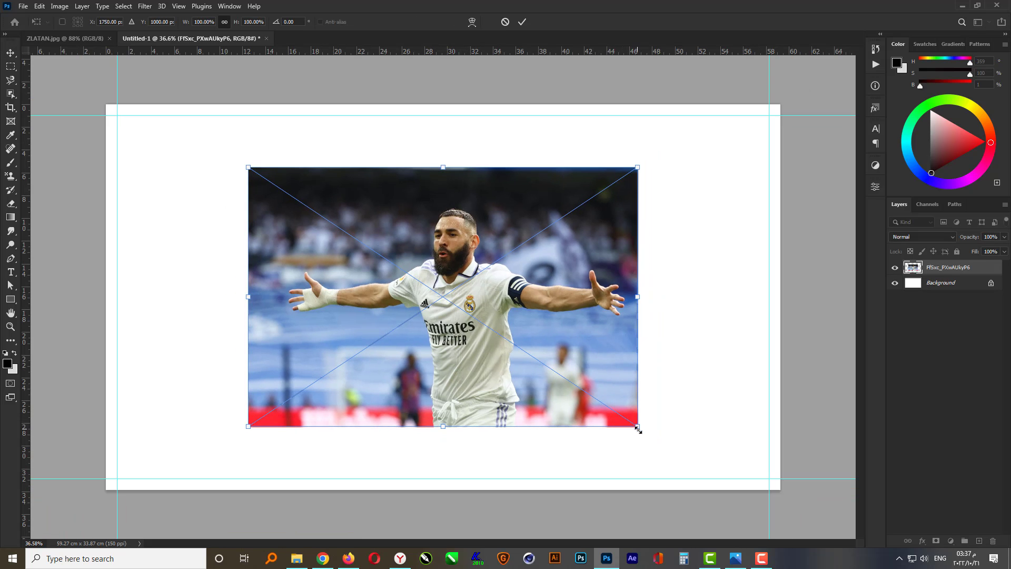
{"action": "left_click_drag", "start_coordinate": [638, 429], "coordinate": [801, 502]}
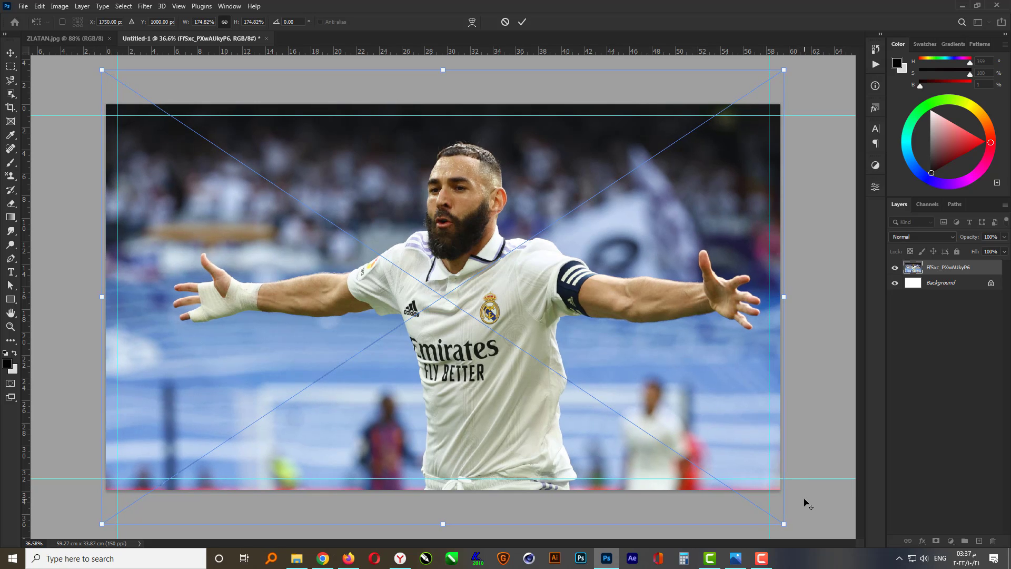
{"action": "key", "text": "Return"}
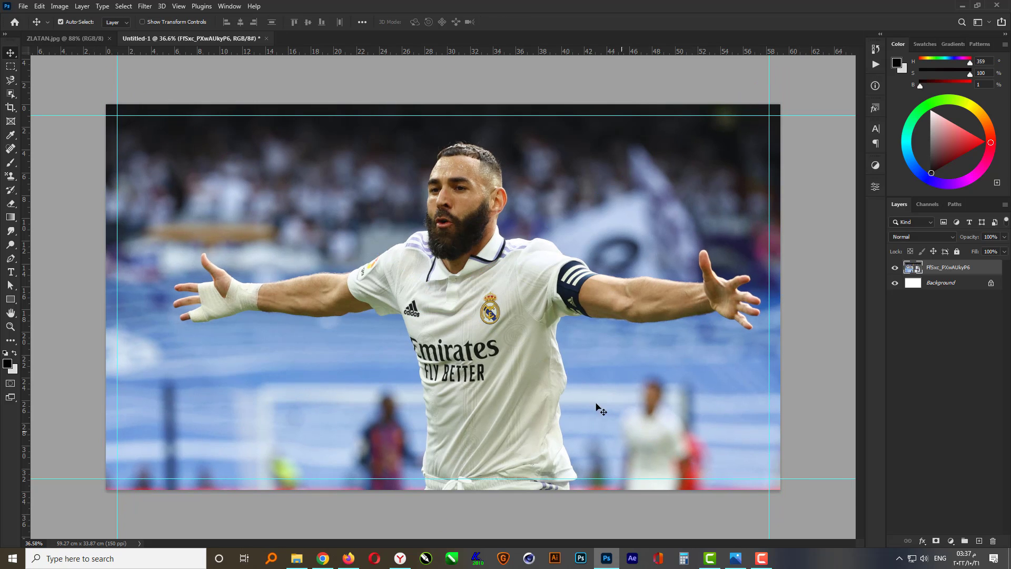
Apply a Curves adjustment to the photo with an S-shaped curve to boost its contrast
{"action": "left_click", "coordinate": [56, 6]}
{"action": "mouse_move", "coordinate": [83, 32]}
{"action": "left_click", "coordinate": [238, 50]}
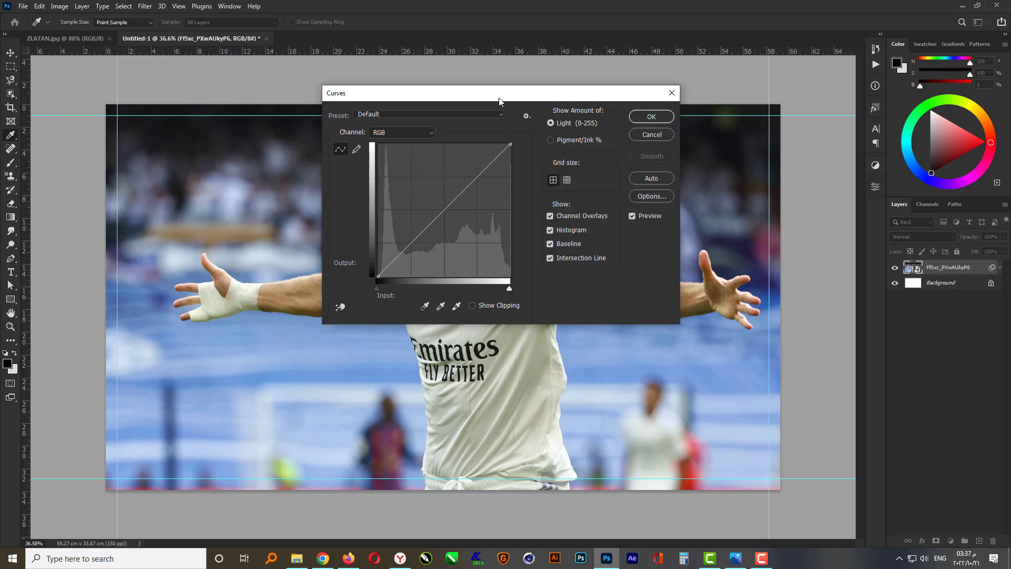
{"action": "left_click_drag", "start_coordinate": [499, 101], "coordinate": [804, 125]}
{"action": "left_click_drag", "start_coordinate": [706, 279], "coordinate": [709, 280]}
{"action": "left_click_drag", "start_coordinate": [780, 205], "coordinate": [777, 198]}
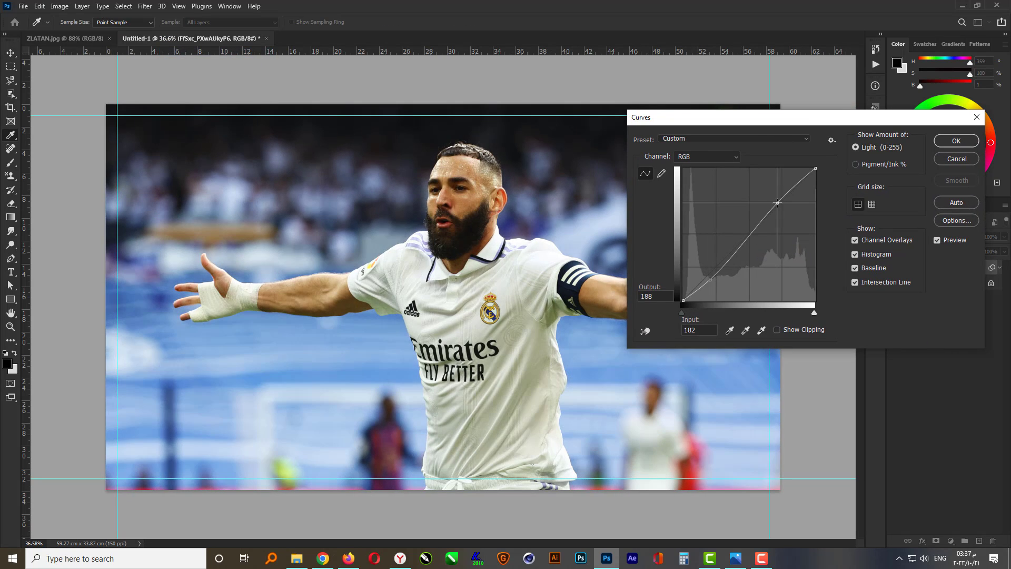
{"action": "left_click", "coordinate": [709, 278]}
{"action": "left_click_drag", "start_coordinate": [775, 198], "coordinate": [776, 197]}
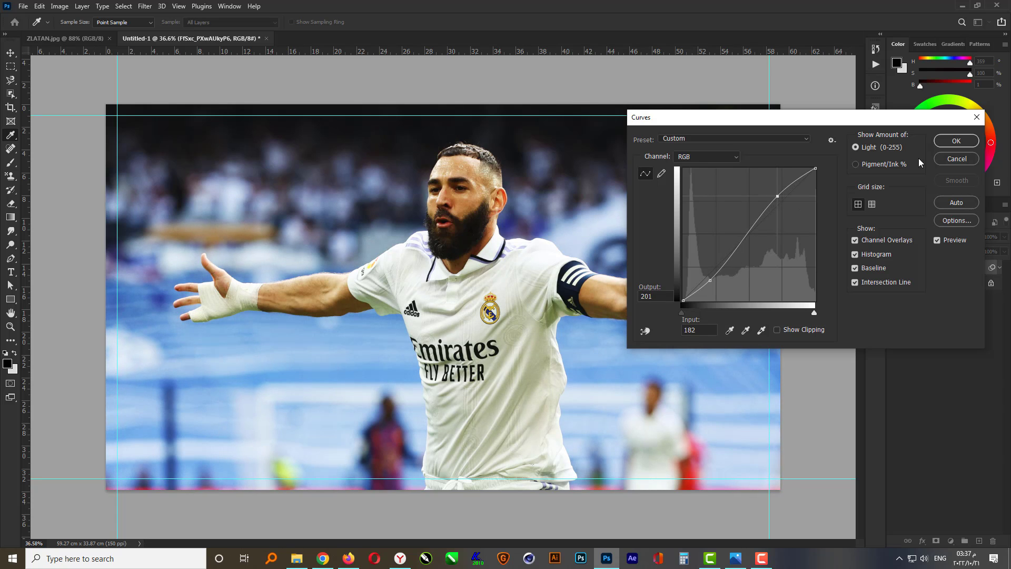
{"action": "left_click", "coordinate": [945, 141]}
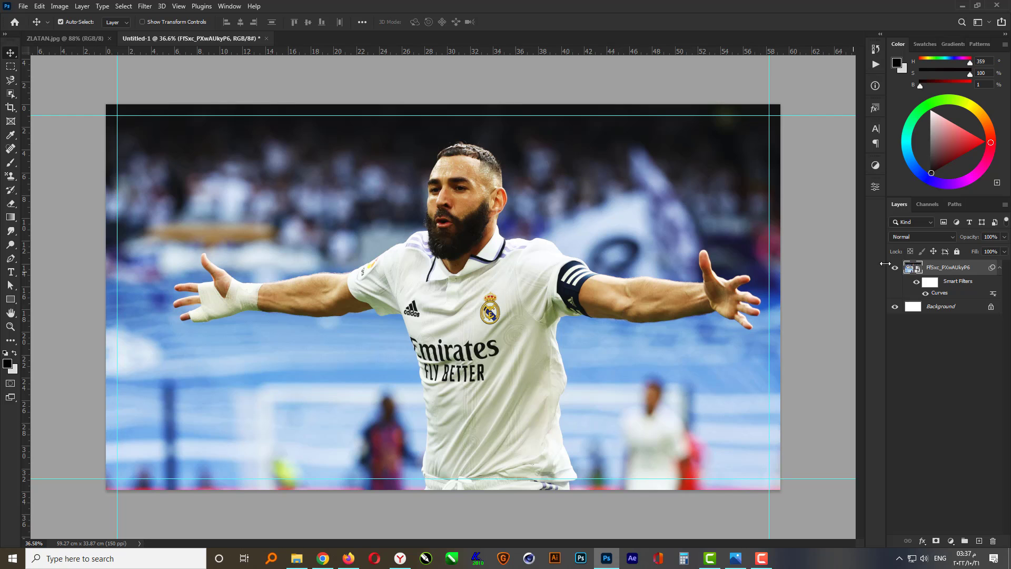
Set the photo layer's blend mode to Luminosity
{"action": "left_click", "coordinate": [928, 238]}
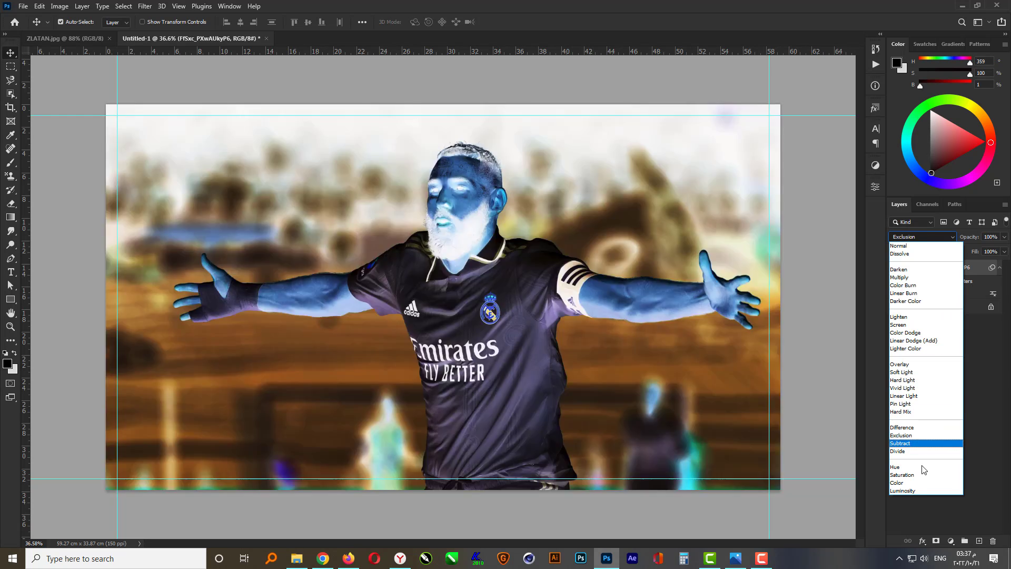
{"action": "key", "text": "Escape"}
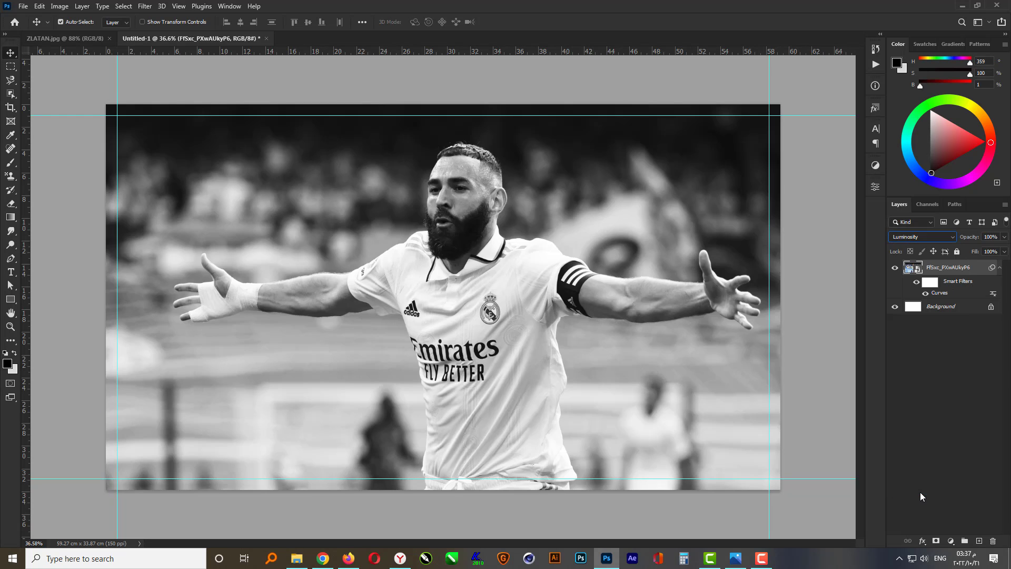
{"action": "left_click", "coordinate": [960, 443]}
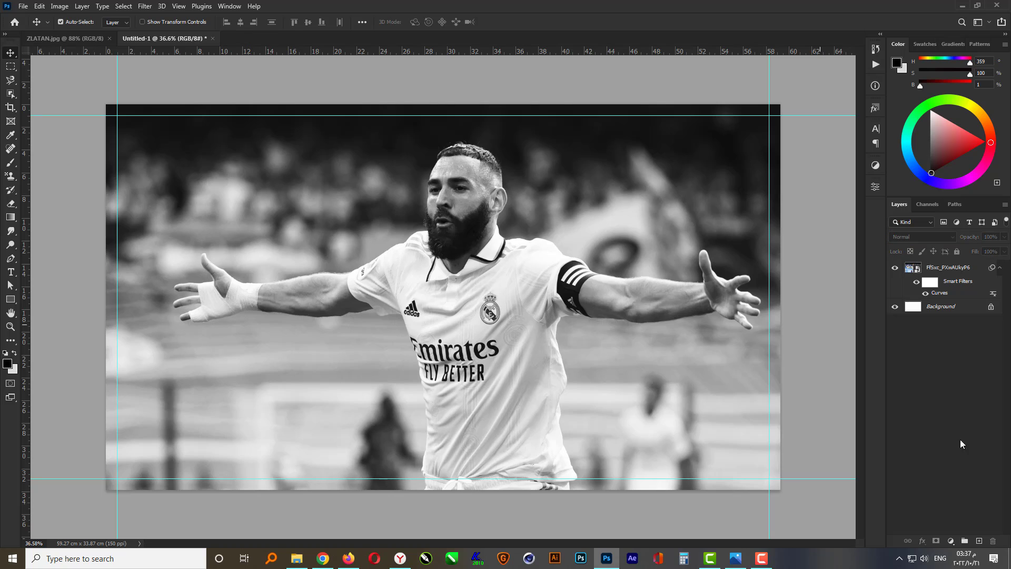
Add a Solid Color fill layer with RGB 220, 220, 220
{"action": "left_click", "coordinate": [951, 540]}
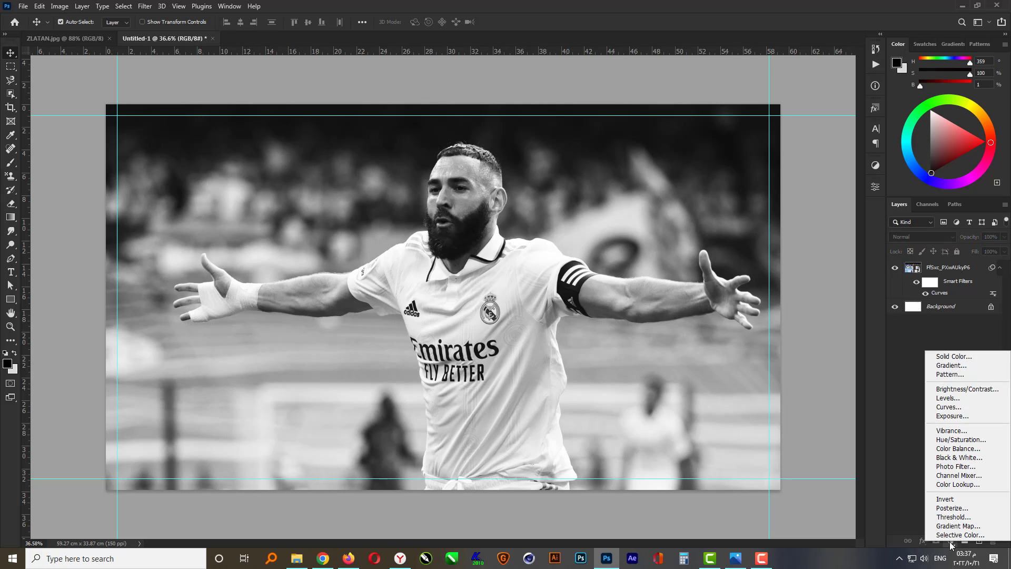
{"action": "left_click", "coordinate": [968, 358]}
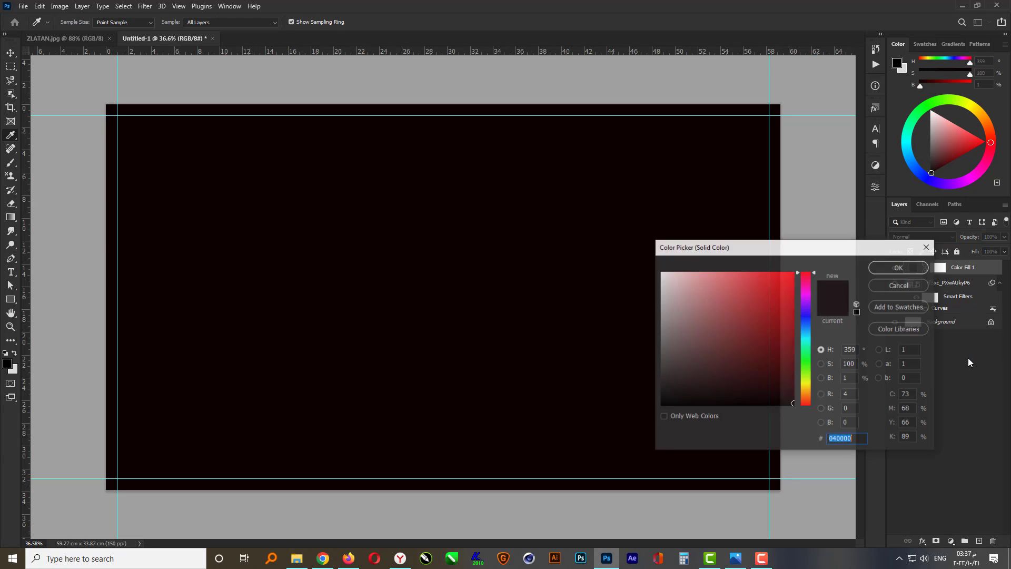
{"action": "left_click", "coordinate": [852, 394]}
{"action": "type", "text": "220"}
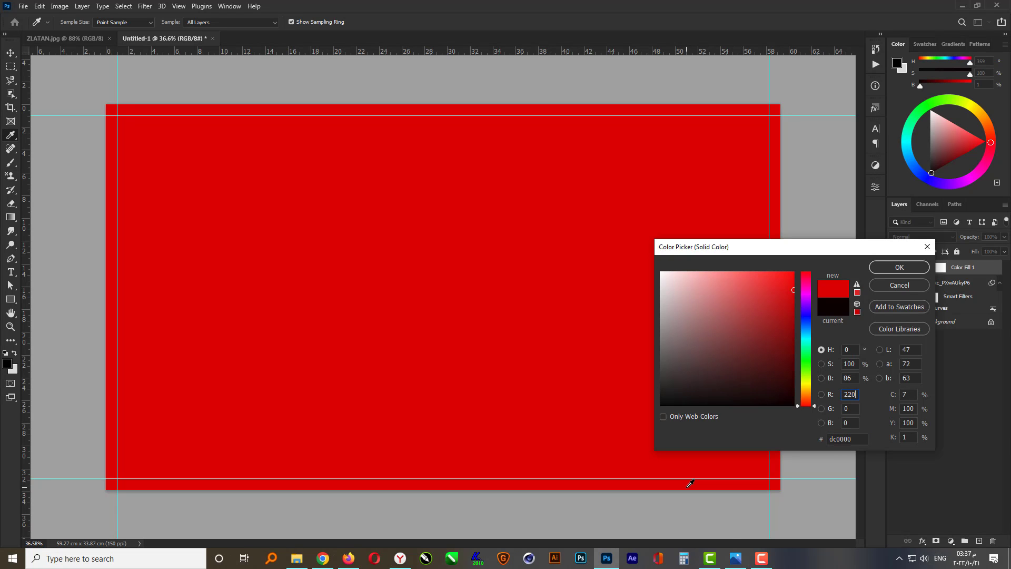
{"action": "key", "text": "Tab"}
{"action": "type", "text": "220"}
{"action": "key", "text": "Tab"}
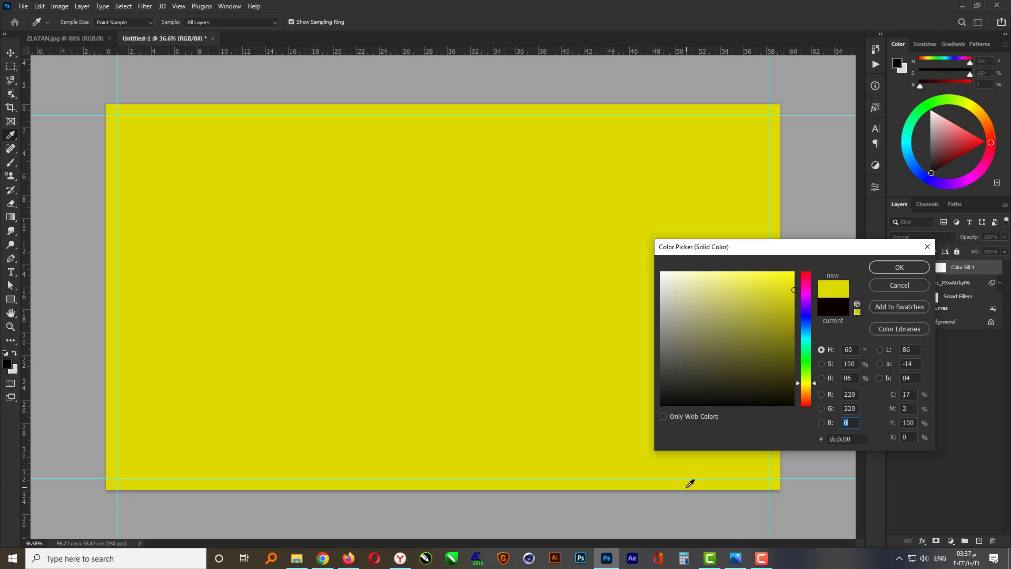
{"action": "type", "text": "220"}
{"action": "key", "text": "Return"}
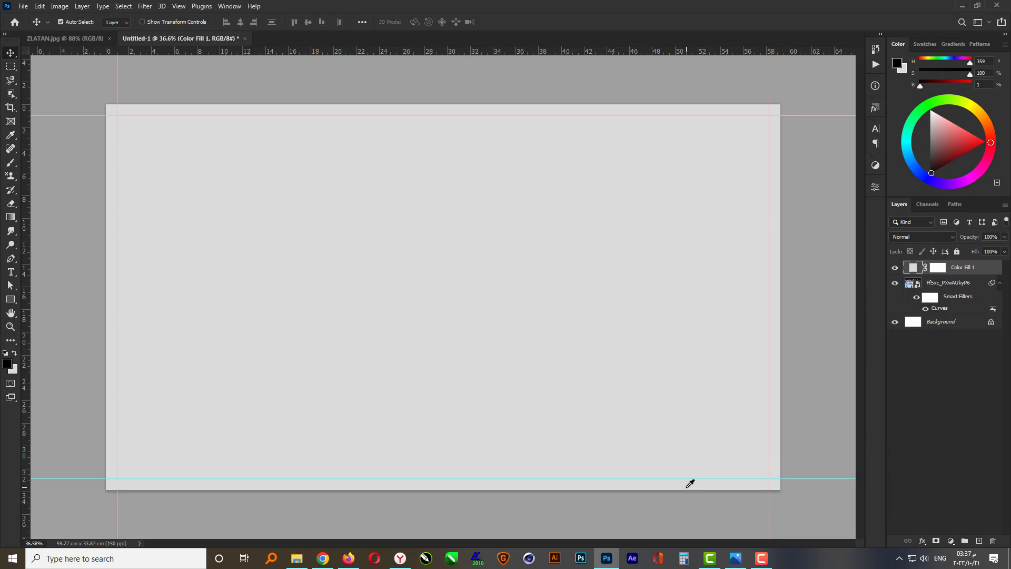
Set the color fill layer's blend mode to Hard Light
{"action": "left_click", "coordinate": [930, 236]}
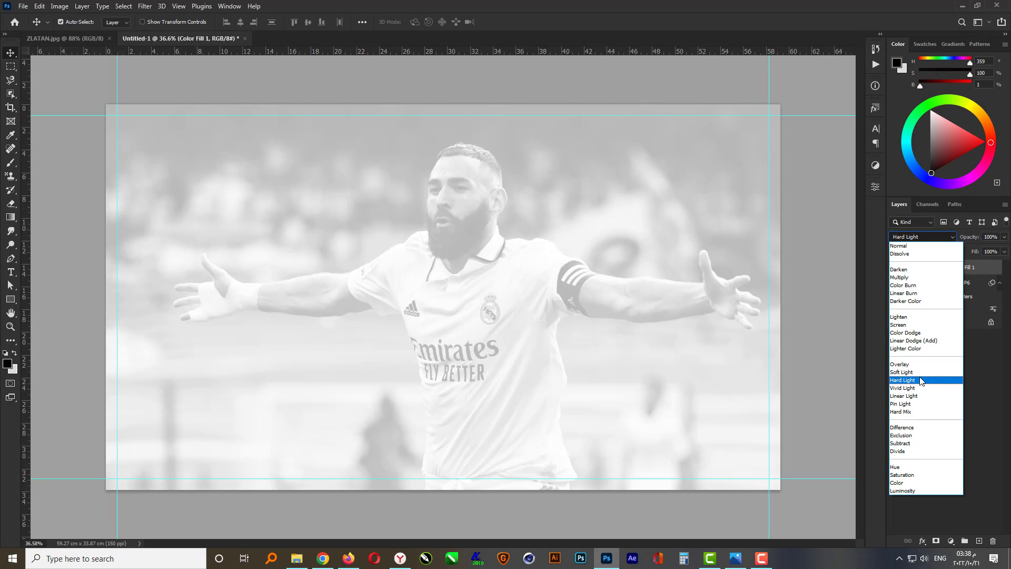
{"action": "left_click", "coordinate": [920, 377]}
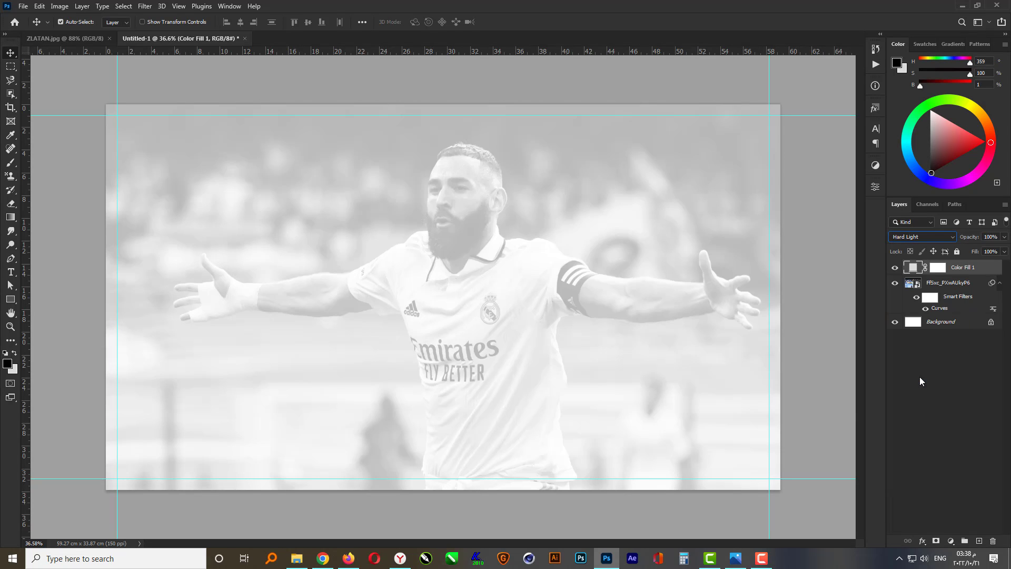
{"action": "key", "text": "ctrl+z"}
{"action": "left_click", "coordinate": [822, 326]}
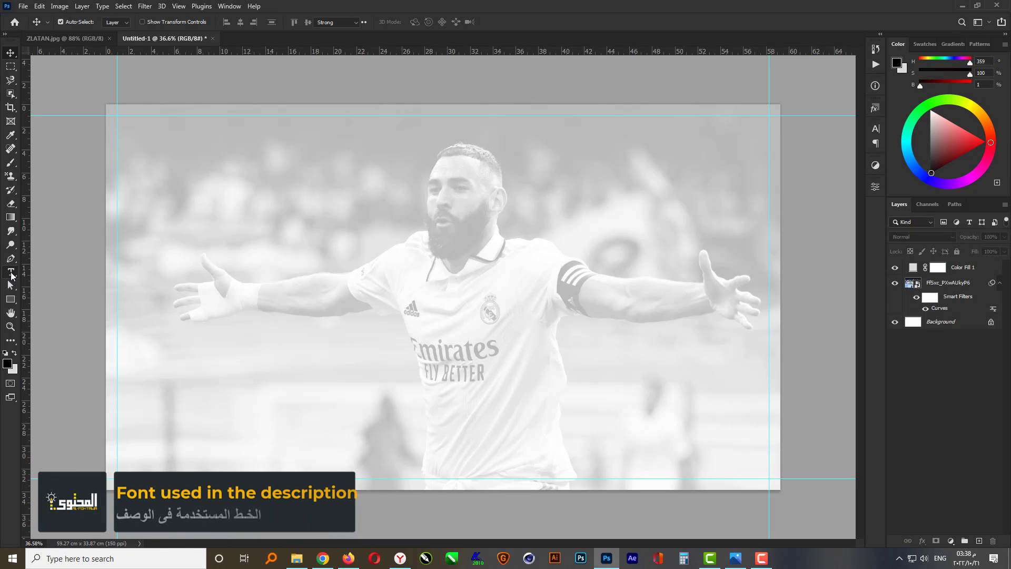
Add a text layer reading 9 over the player and set its size to 820 pt
{"action": "left_click", "coordinate": [11, 273]}
{"action": "left_click", "coordinate": [436, 304]}
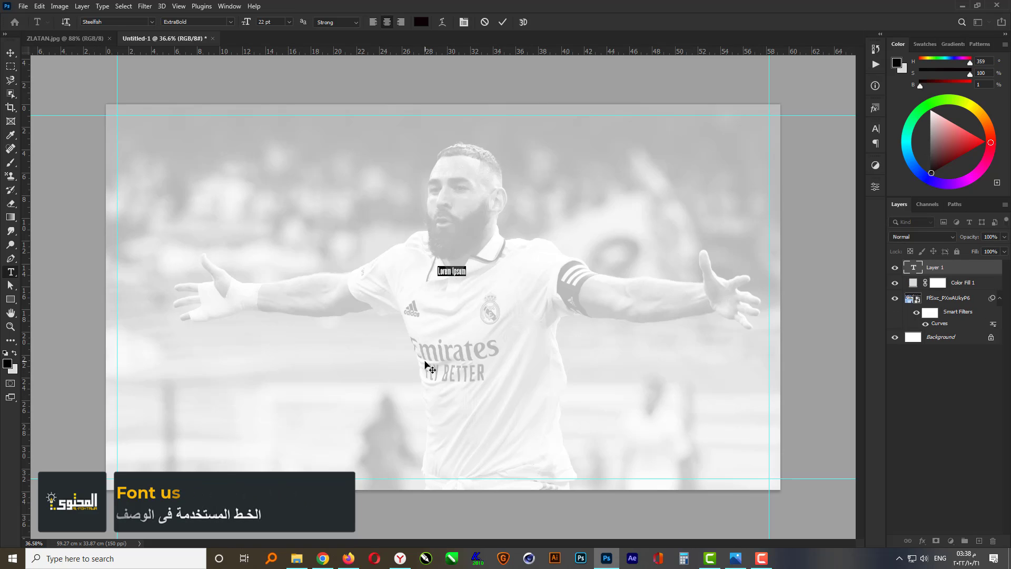
{"action": "key", "text": "BackSpace"}
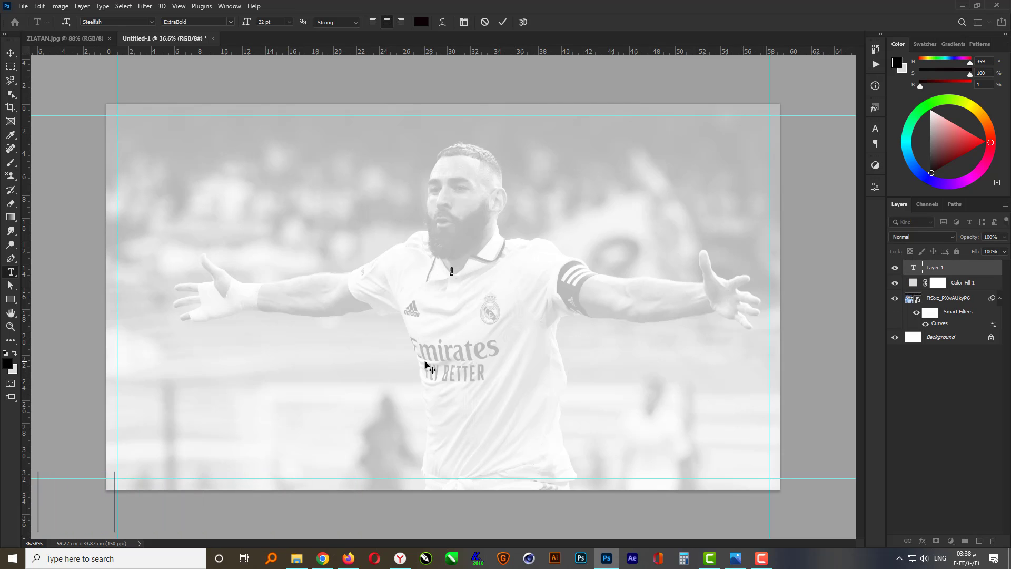
{"action": "type", "text": "9"}
{"action": "key", "text": "ctrl+Return"}
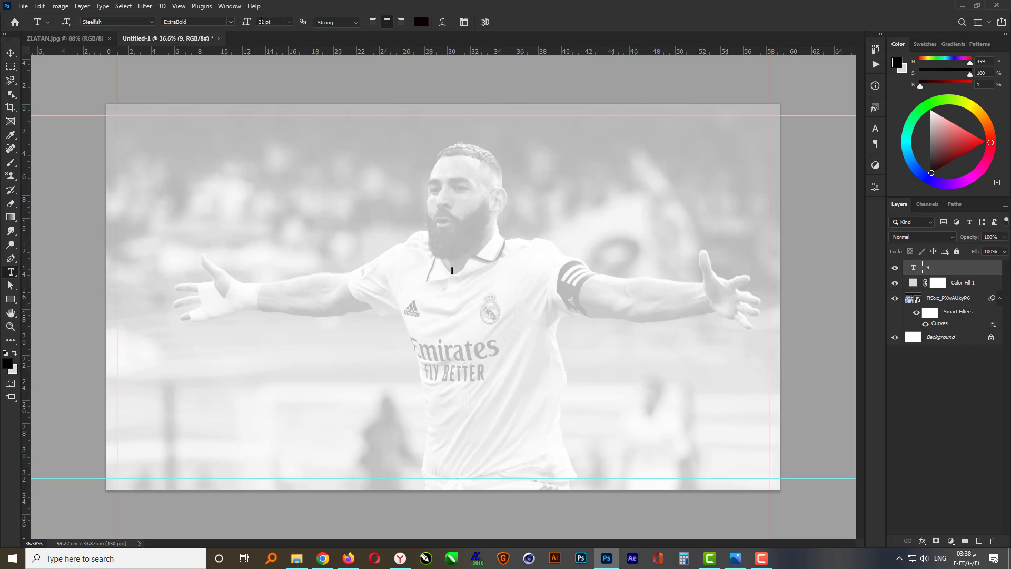
{"action": "double_click", "coordinate": [261, 21]}
{"action": "key", "text": "Return"}
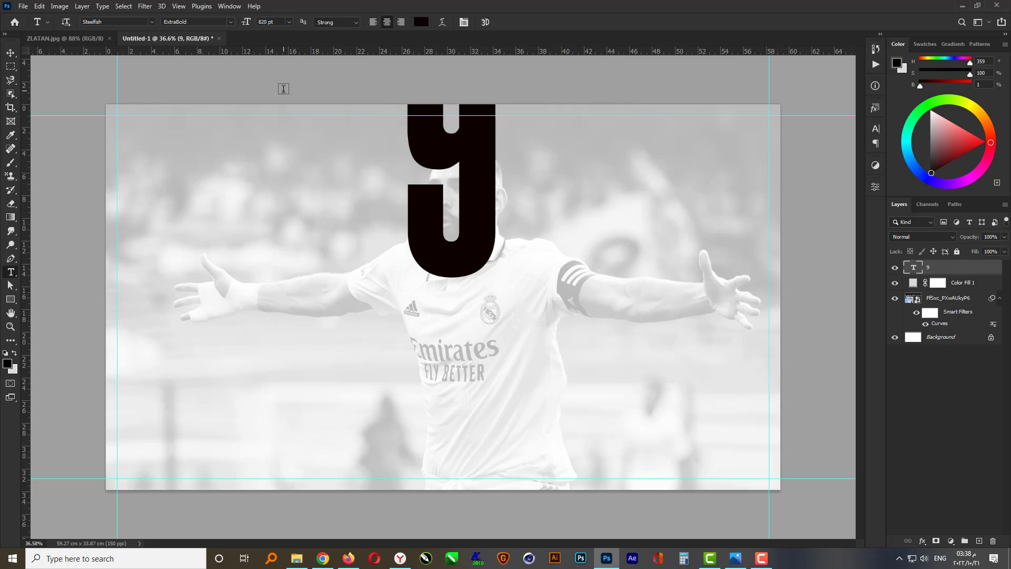
Center the 9 text horizontally and vertically on the canvas, then drop the selection
{"action": "left_click", "coordinate": [11, 54]}
{"action": "key", "text": "ctrl"}
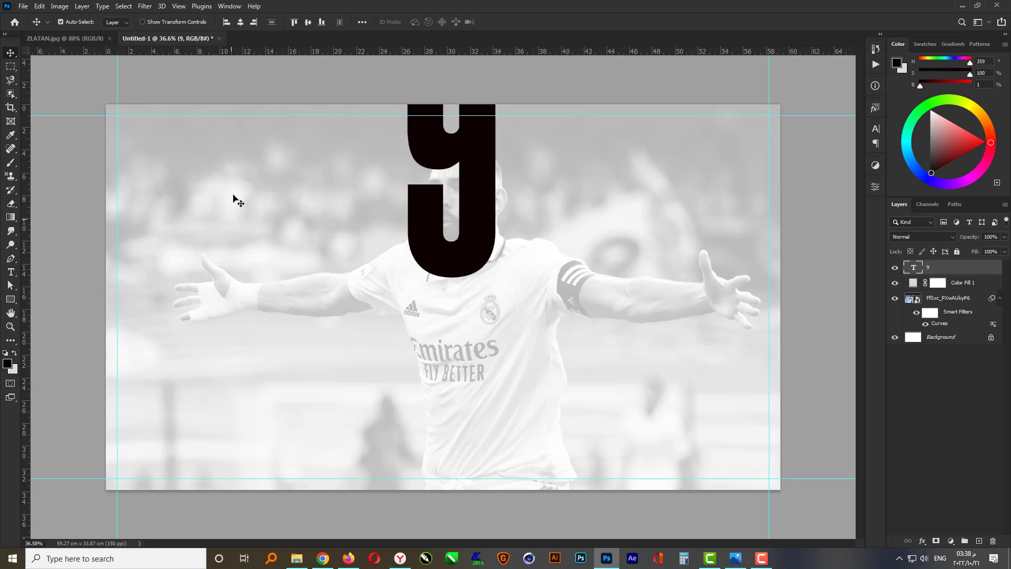
{"action": "key", "text": "ctrl+a"}
{"action": "left_click", "coordinate": [243, 23]}
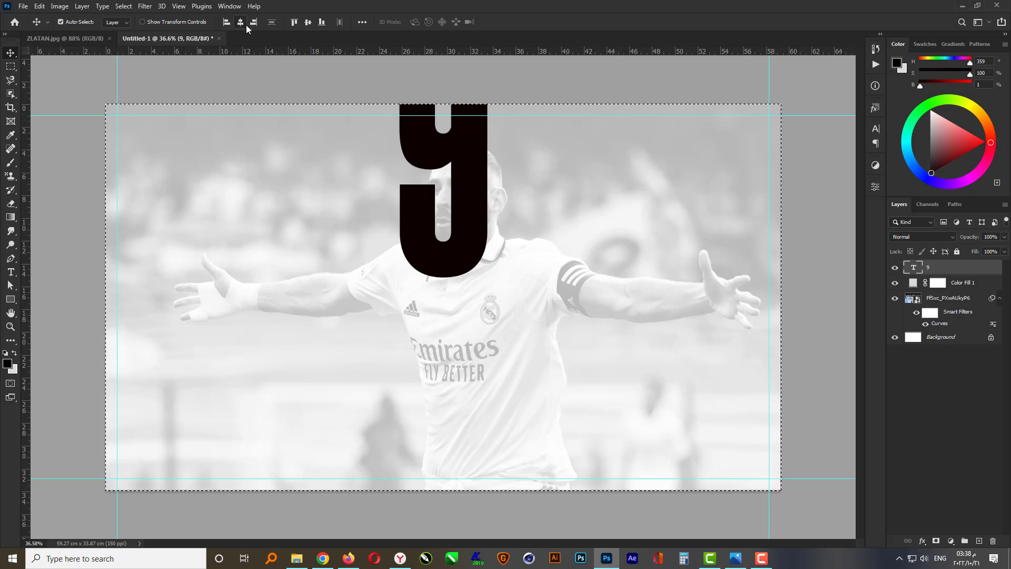
{"action": "left_click", "coordinate": [308, 22]}
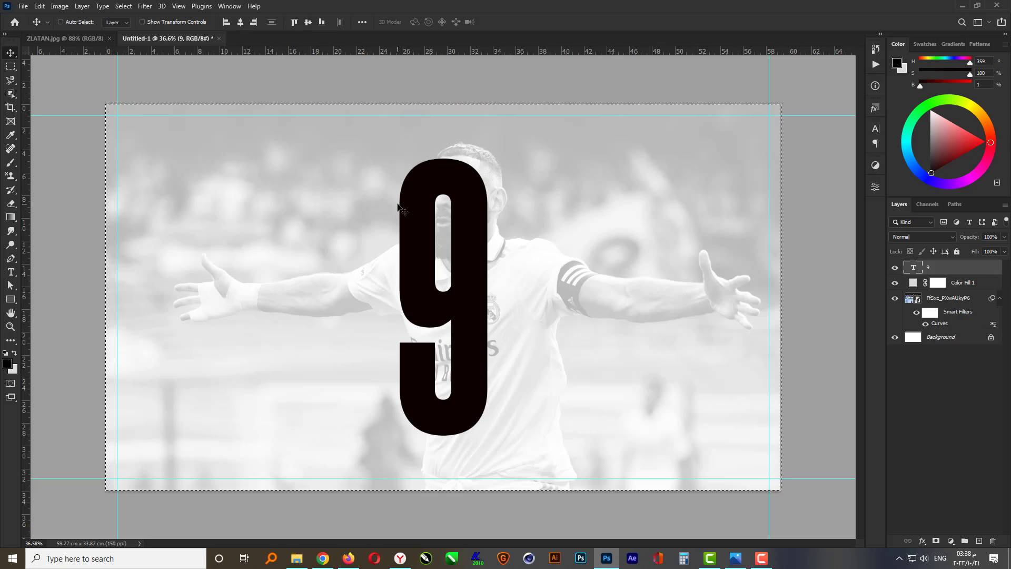
{"action": "key", "text": "ctrl+d"}
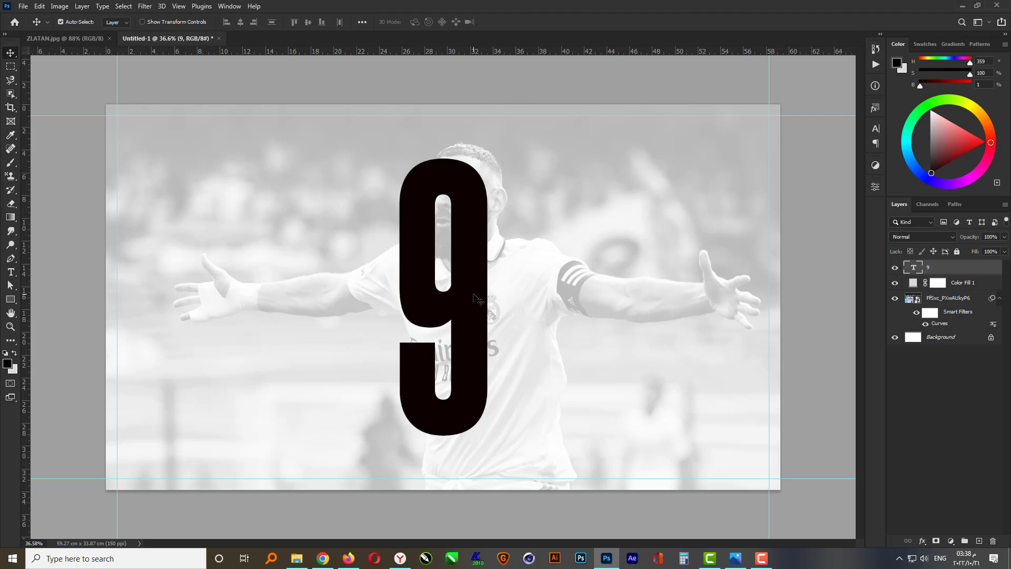
{"action": "left_click", "coordinate": [787, 294]}
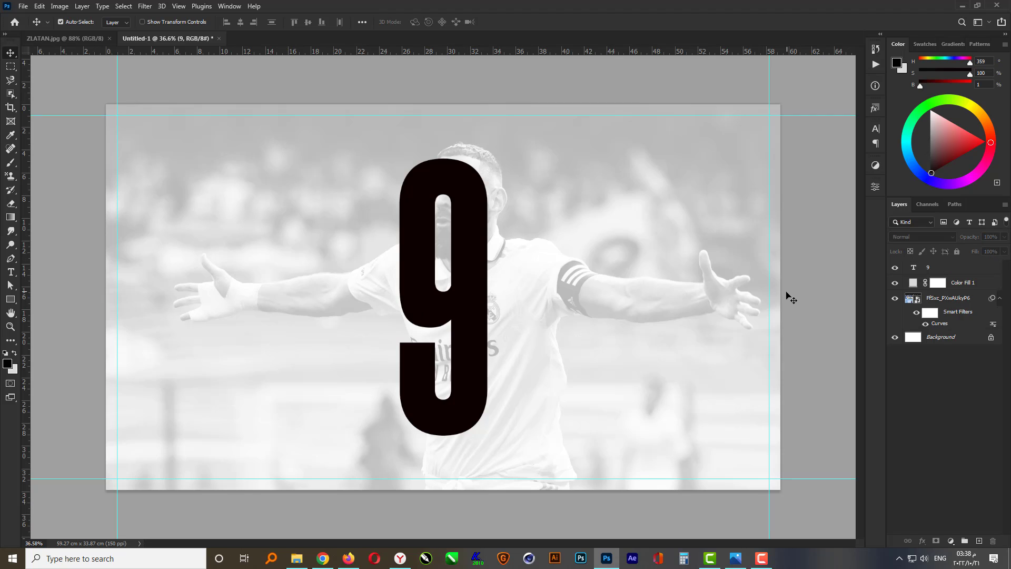
{"action": "left_click", "coordinate": [478, 265]}
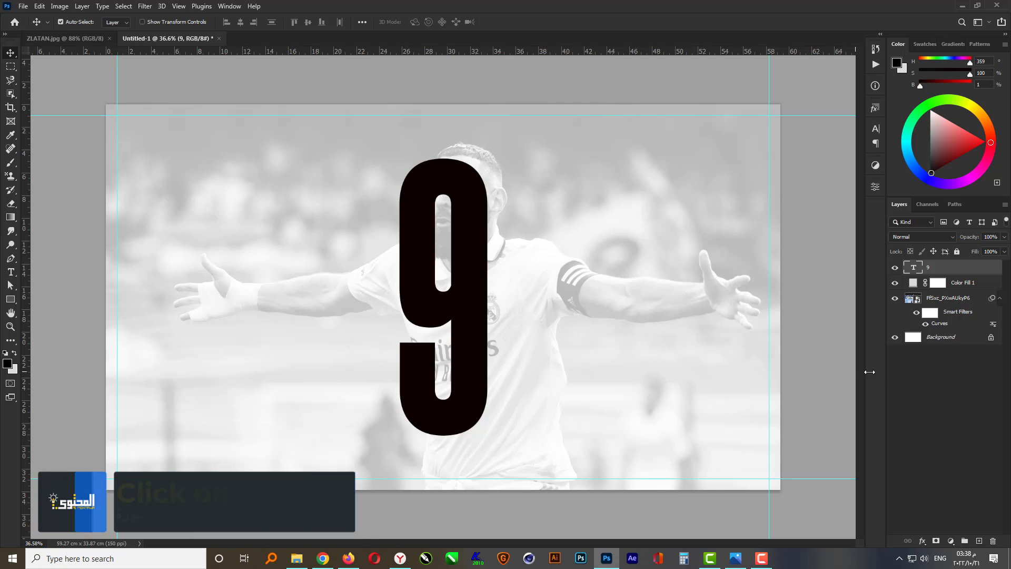
Duplicate the player photo layer and move the copy above the 9 text layer
{"action": "left_click", "coordinate": [942, 299]}
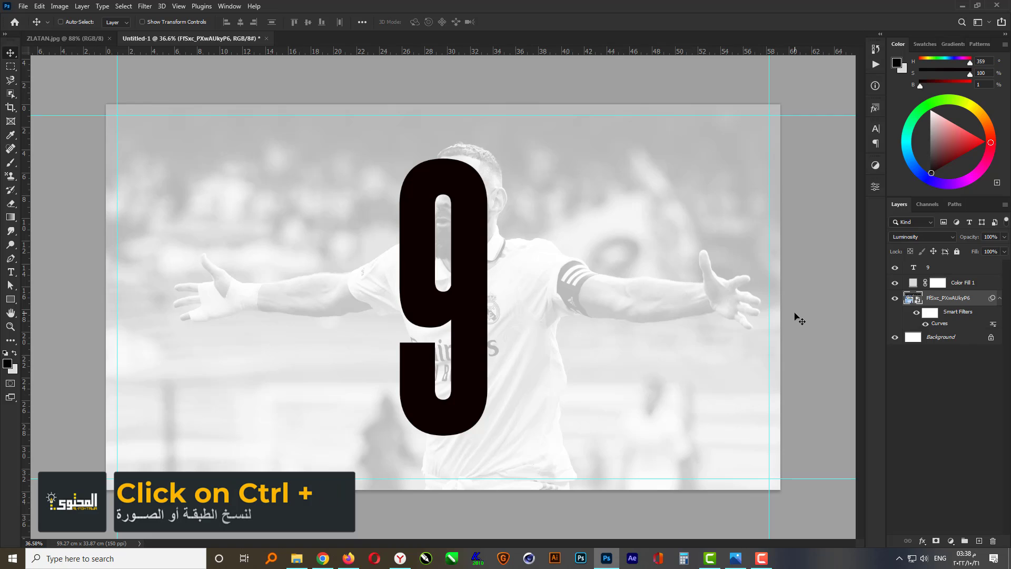
{"action": "key", "text": "ctrl+j"}
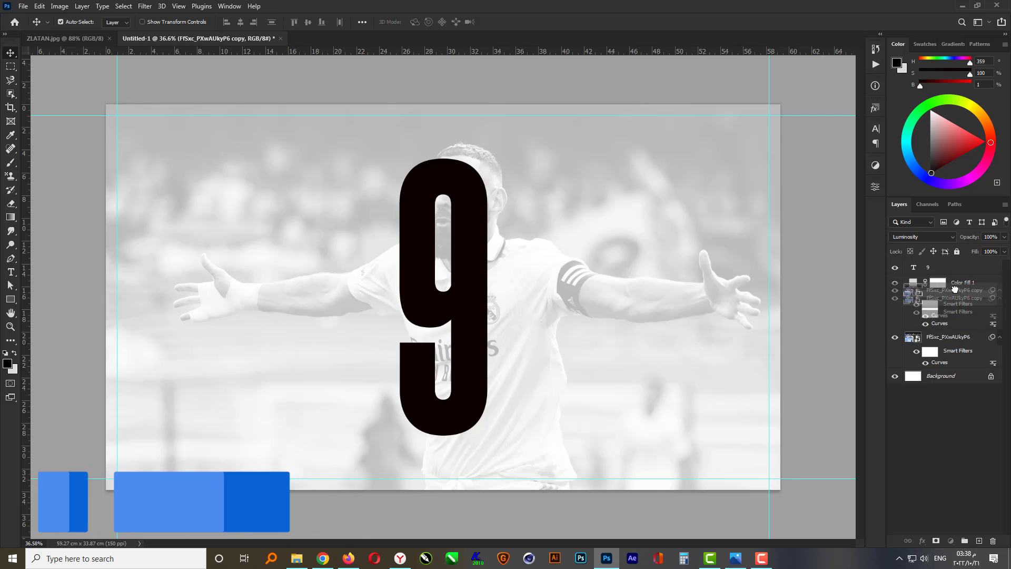
{"action": "left_click_drag", "start_coordinate": [952, 303], "coordinate": [959, 266]}
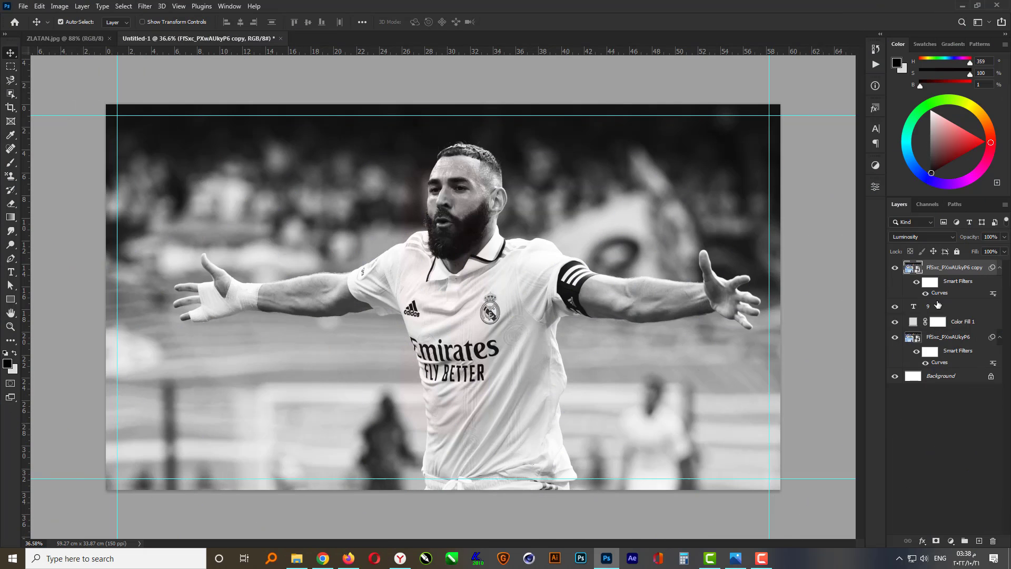
Set the photo copy's blend mode to Normal
{"action": "left_click", "coordinate": [931, 238]}
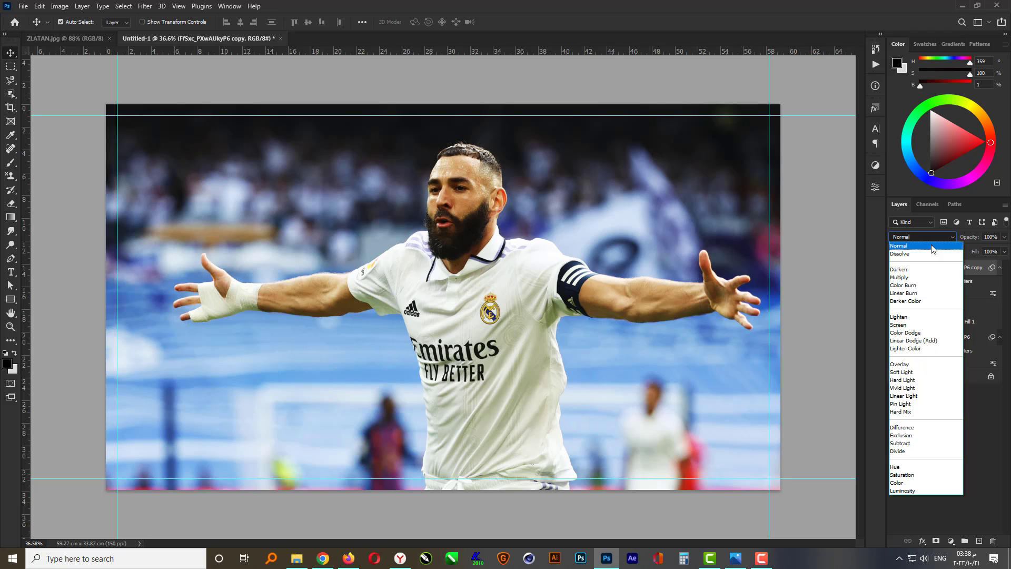
{"action": "left_click", "coordinate": [931, 246]}
{"action": "left_click", "coordinate": [811, 273]}
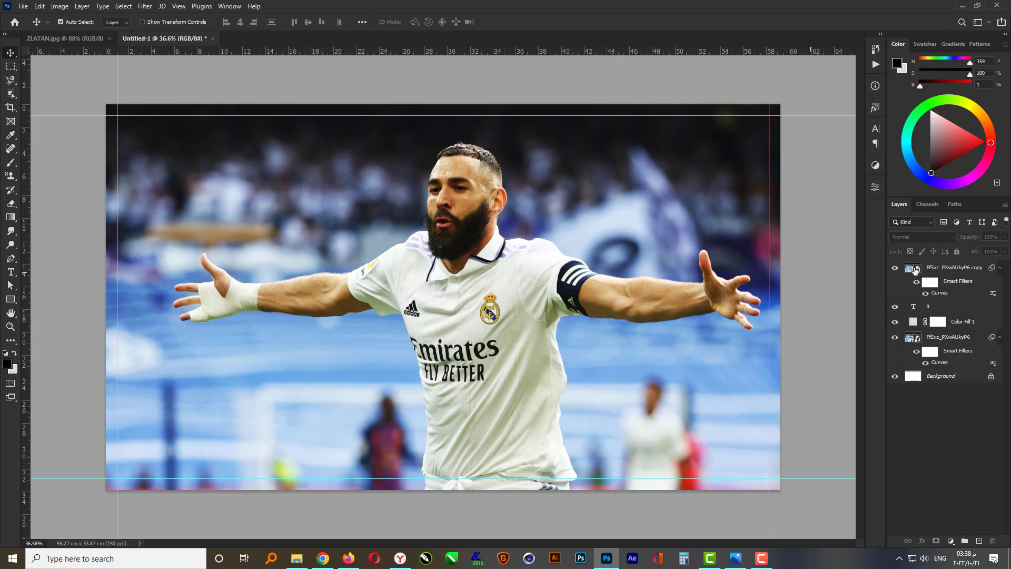
Apply a Gaussian Blur with a 40 pixel radius to the photo copy
{"action": "left_click", "coordinate": [945, 270]}
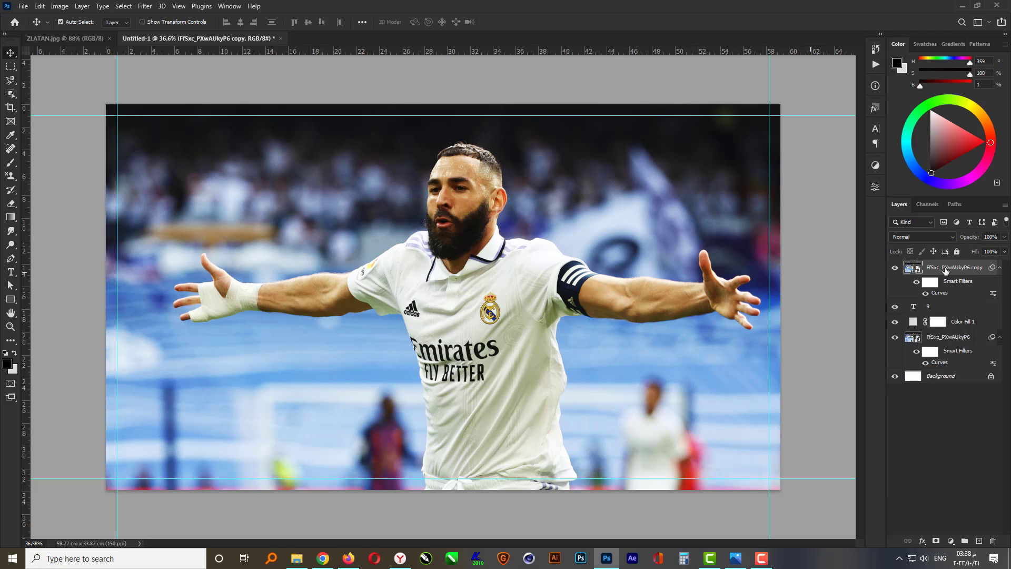
{"action": "left_click", "coordinate": [142, 6]}
{"action": "mouse_move", "coordinate": [223, 143]}
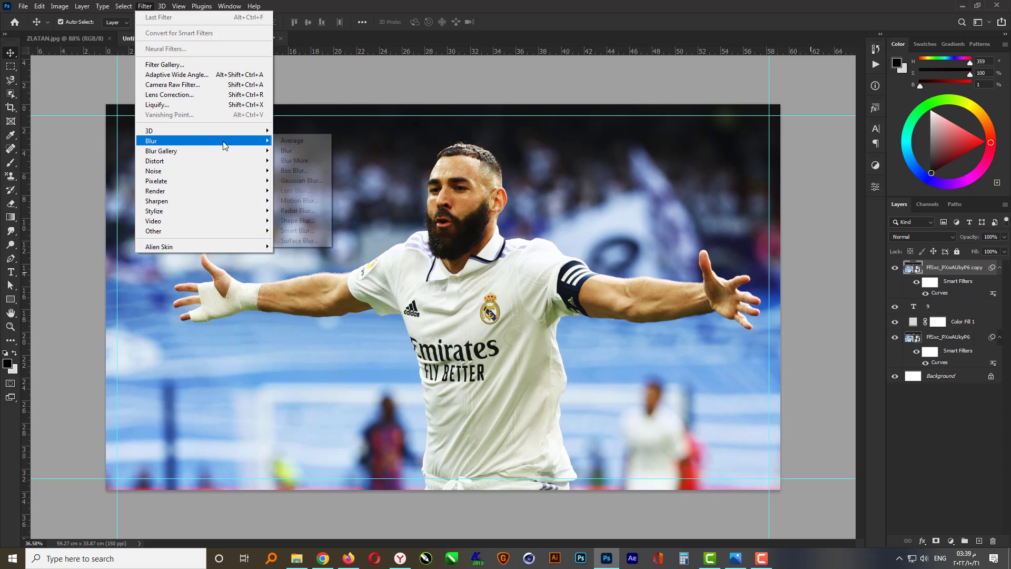
{"action": "left_click", "coordinate": [318, 182]}
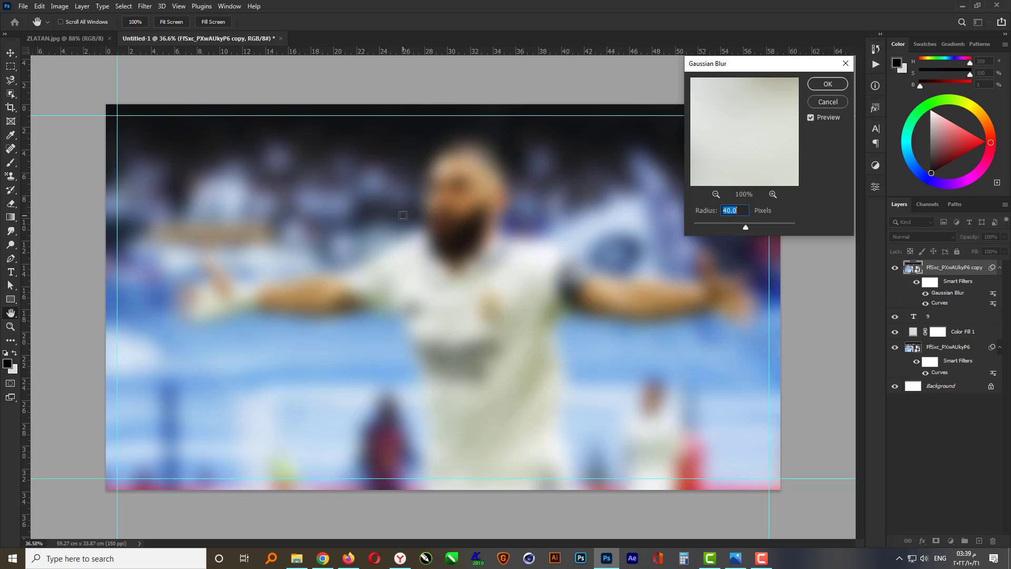
{"action": "left_click", "coordinate": [824, 85]}
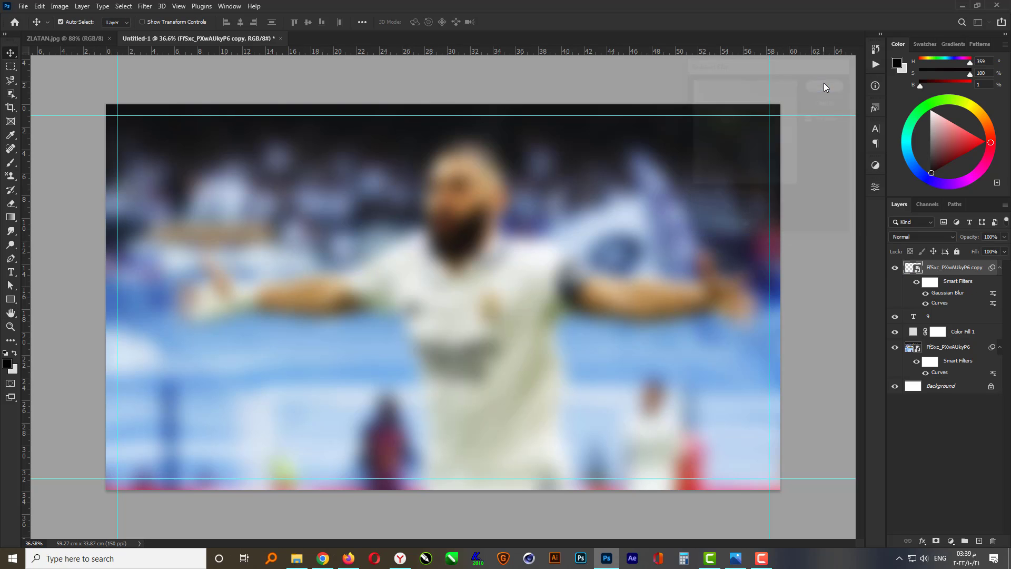
Clip the blurred photo copy into the 9 text layer
{"action": "right_click", "coordinate": [956, 268]}
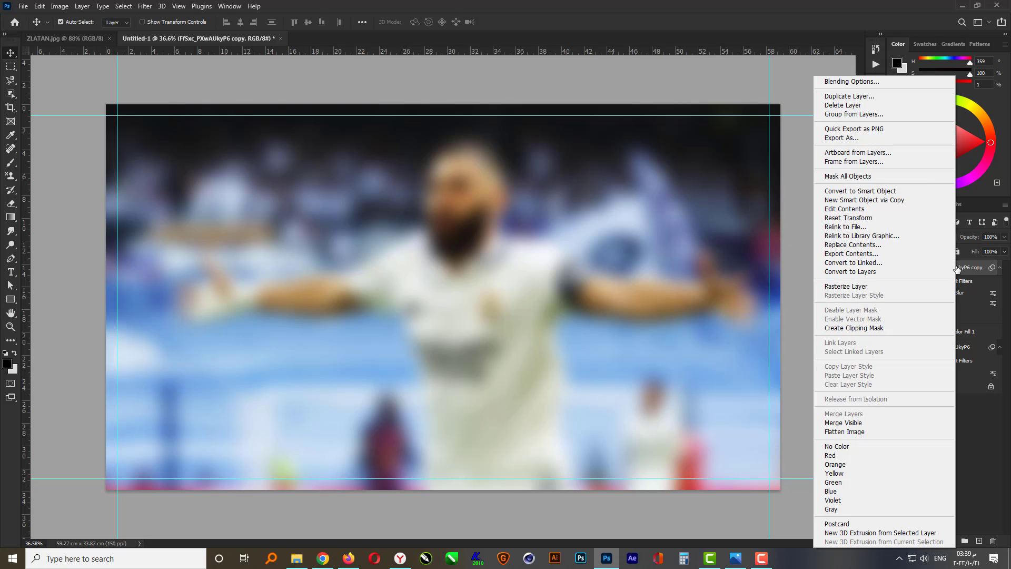
{"action": "left_click", "coordinate": [884, 327]}
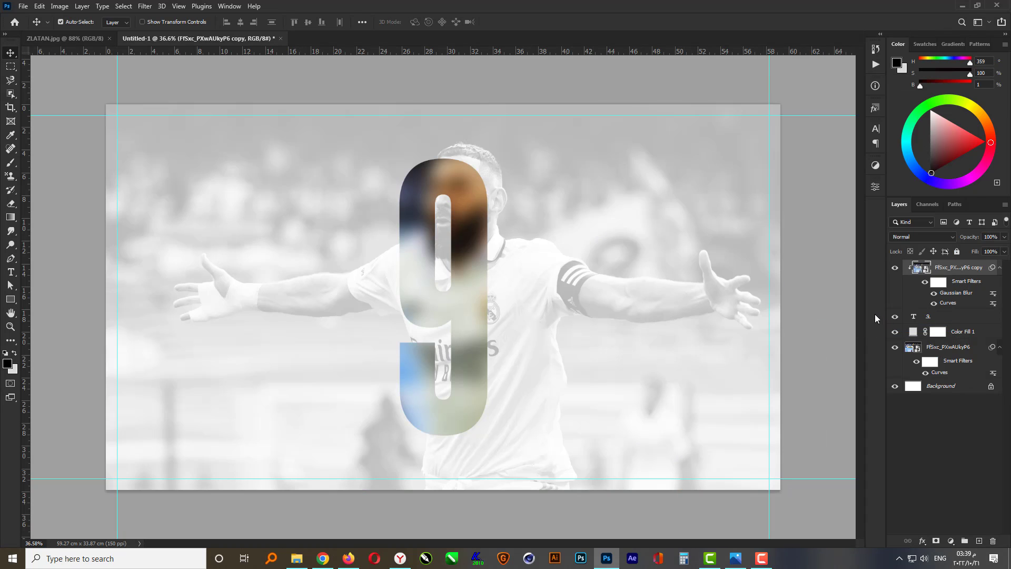
Add a Solid Color fill layer in pure black, RGB 0, 0, 0
{"action": "left_click", "coordinate": [957, 545]}
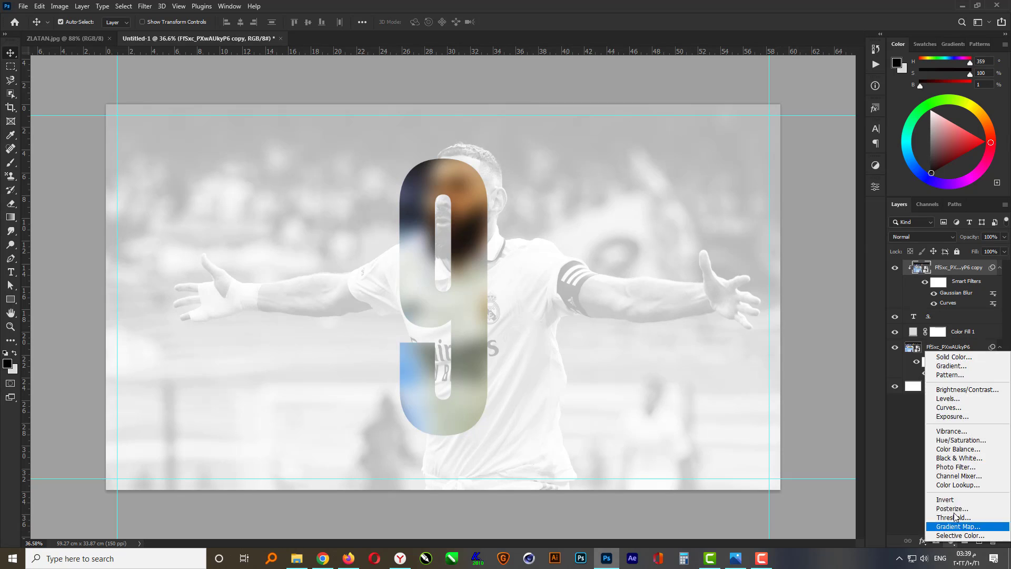
{"action": "left_click", "coordinate": [969, 356]}
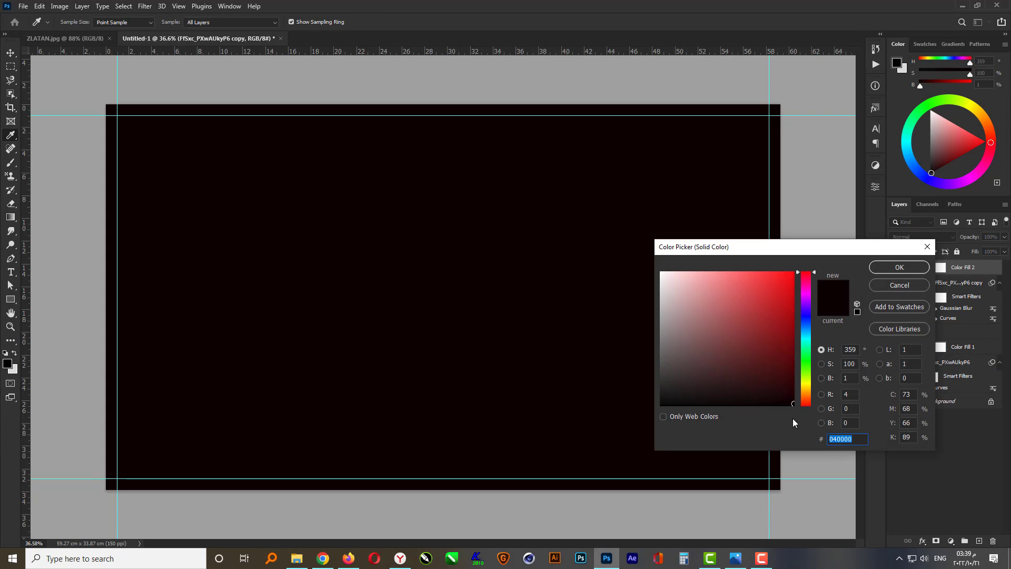
{"action": "left_click", "coordinate": [847, 394]}
{"action": "key", "text": "BackSpace"}
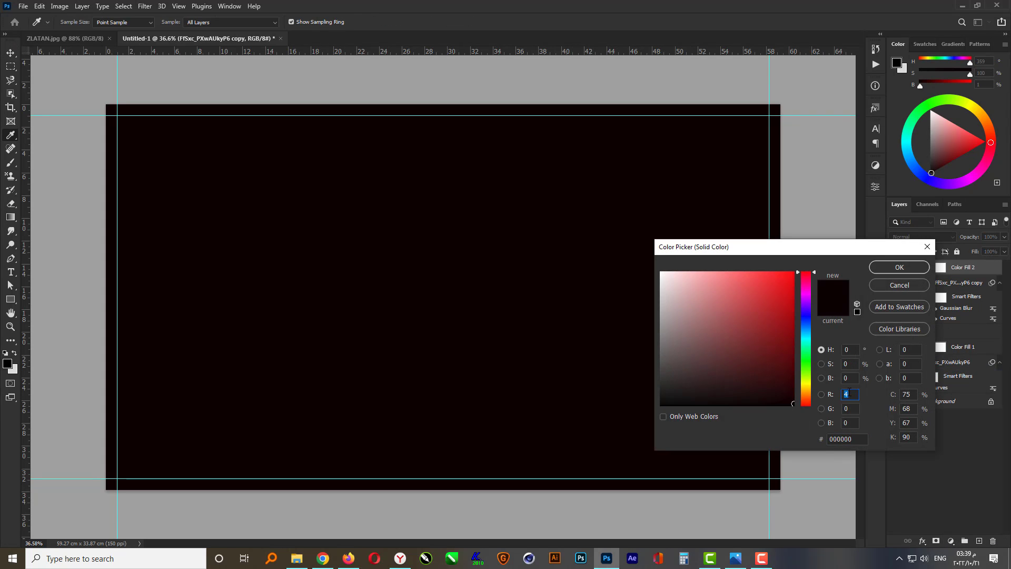
{"action": "type", "text": "00"}
{"action": "left_click", "coordinate": [908, 265]}
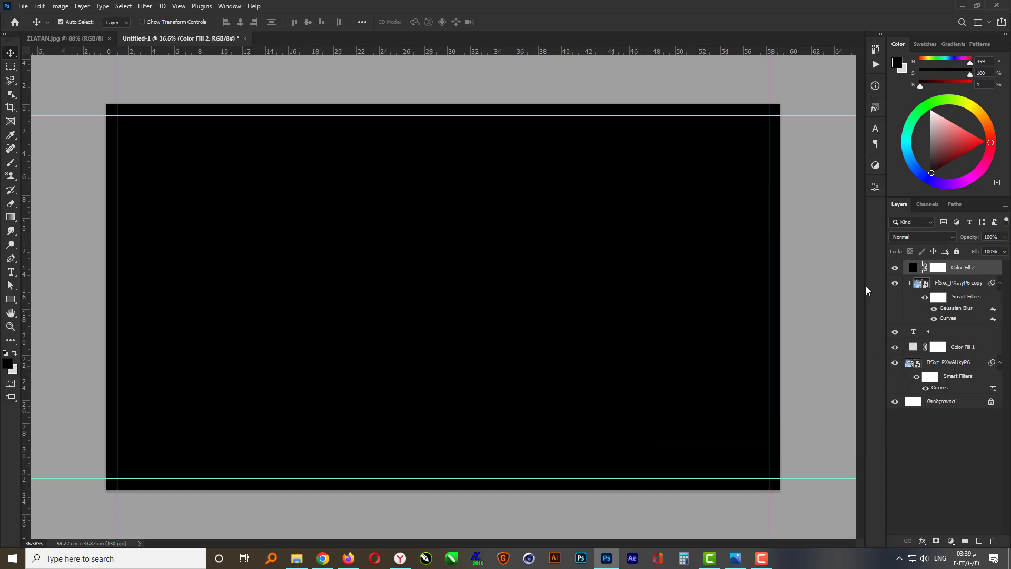
Clip the black fill layer to the blurred photo copy below it
{"action": "right_click", "coordinate": [973, 270]}
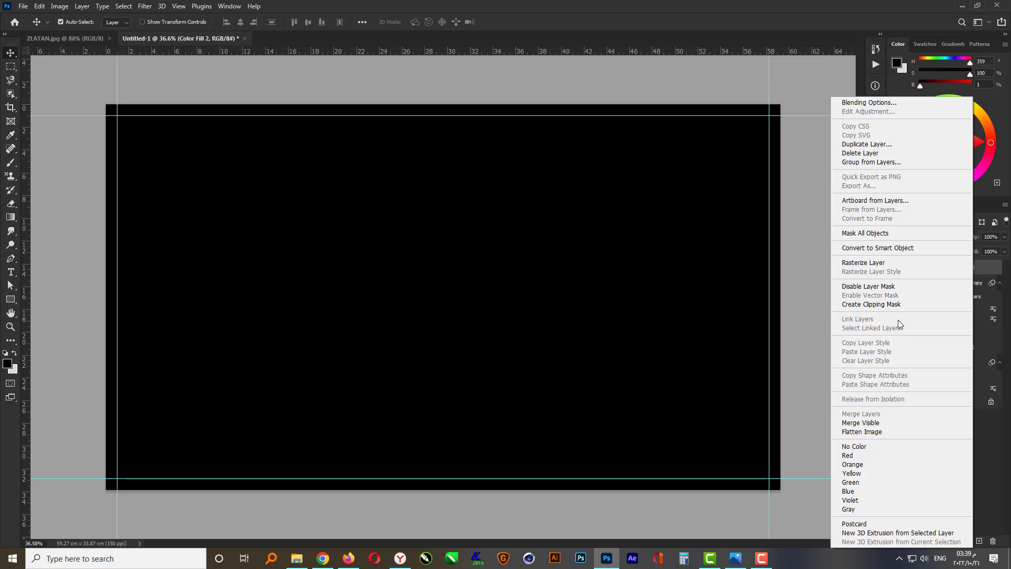
{"action": "left_click", "coordinate": [898, 305]}
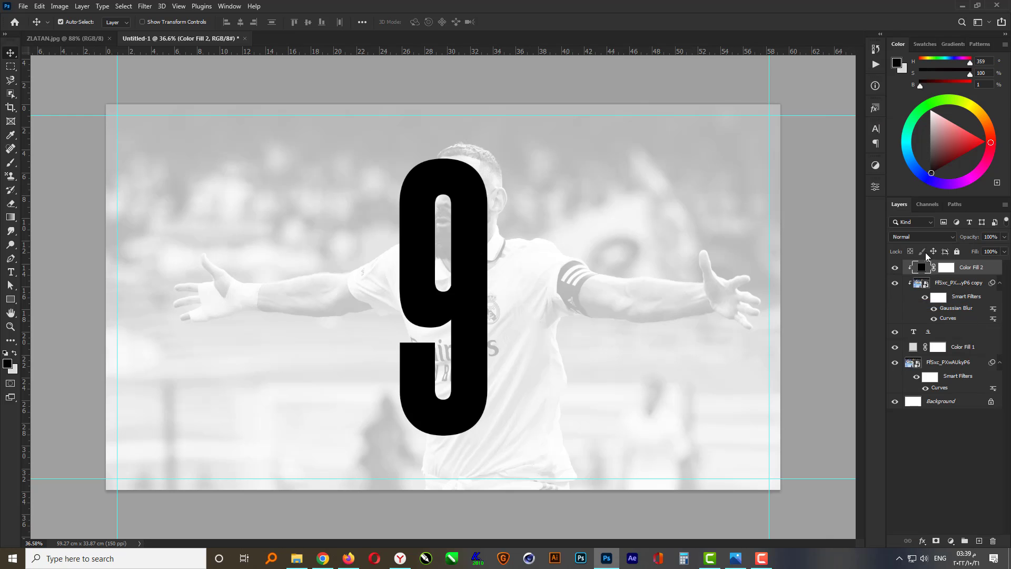
Set the black fill layer's blend mode to Soft Light and its opacity to 70%
{"action": "left_click", "coordinate": [936, 237]}
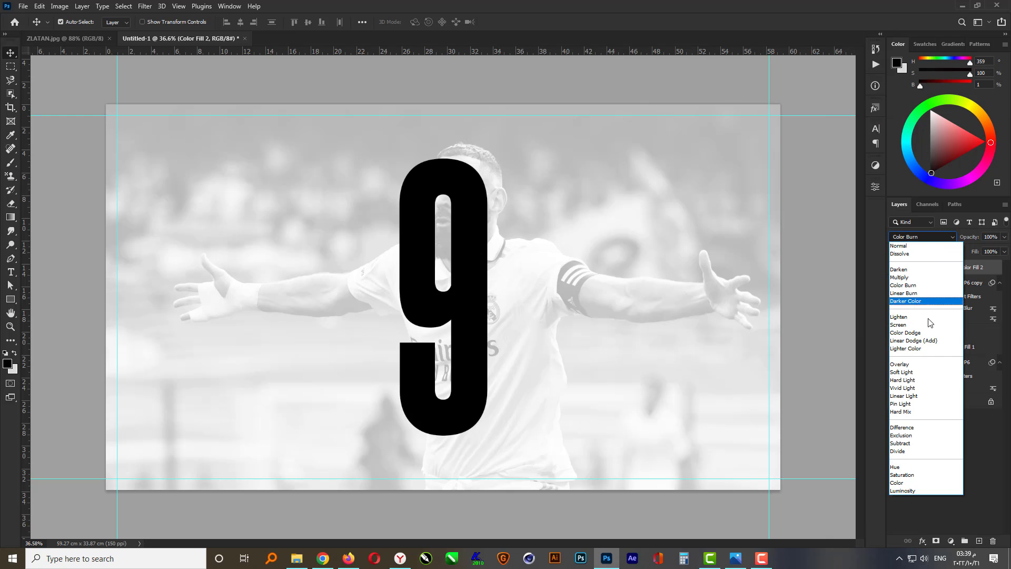
{"action": "left_click", "coordinate": [916, 373]}
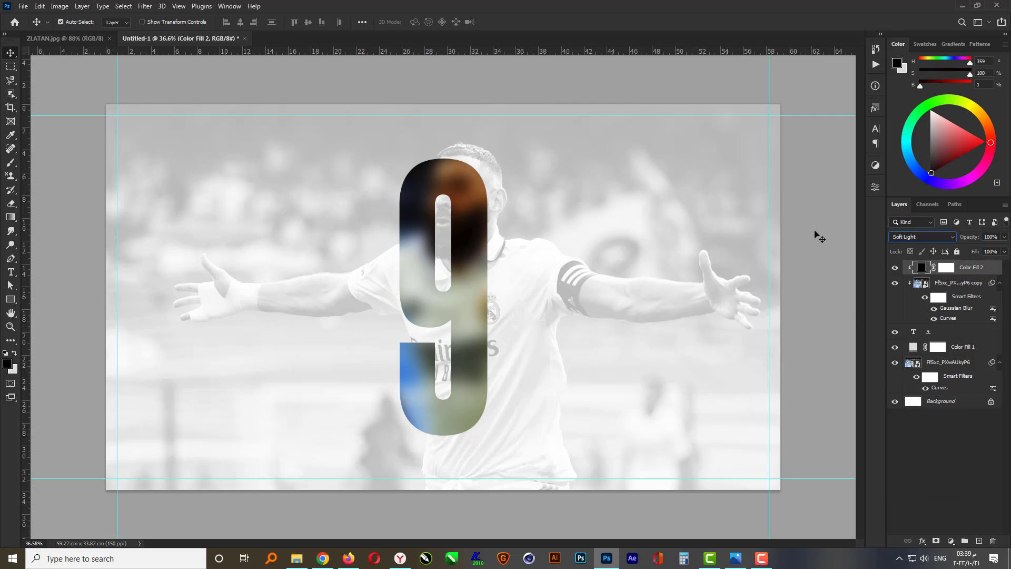
{"action": "left_click", "coordinate": [991, 237]}
{"action": "type", "text": "70"}
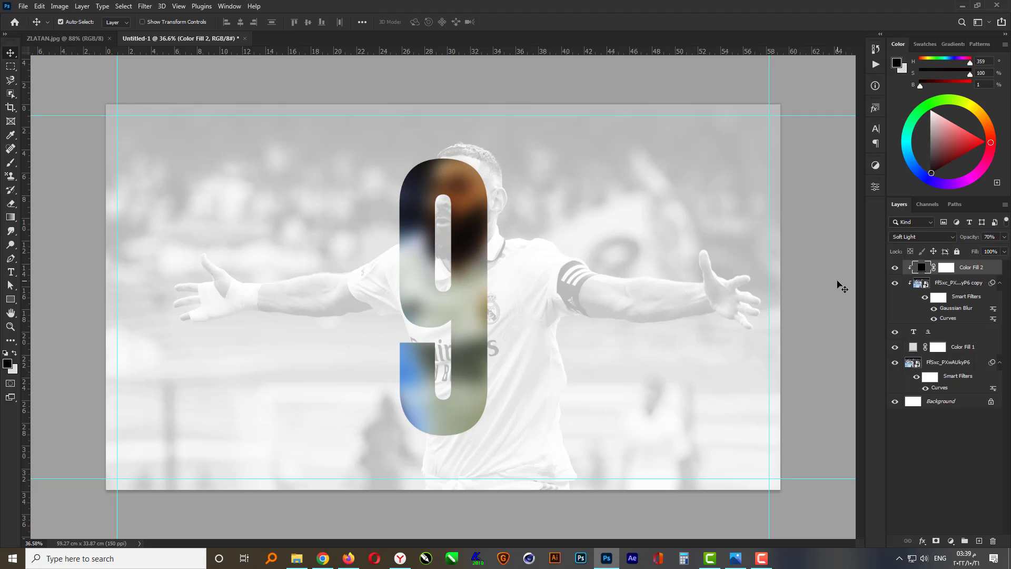
Add an Inner Shadow layer style to the 9 text with 45 px distance and 70% opacity
{"action": "left_click", "coordinate": [946, 332]}
{"action": "left_click", "coordinate": [947, 334]}
{"action": "left_click", "coordinate": [922, 541]}
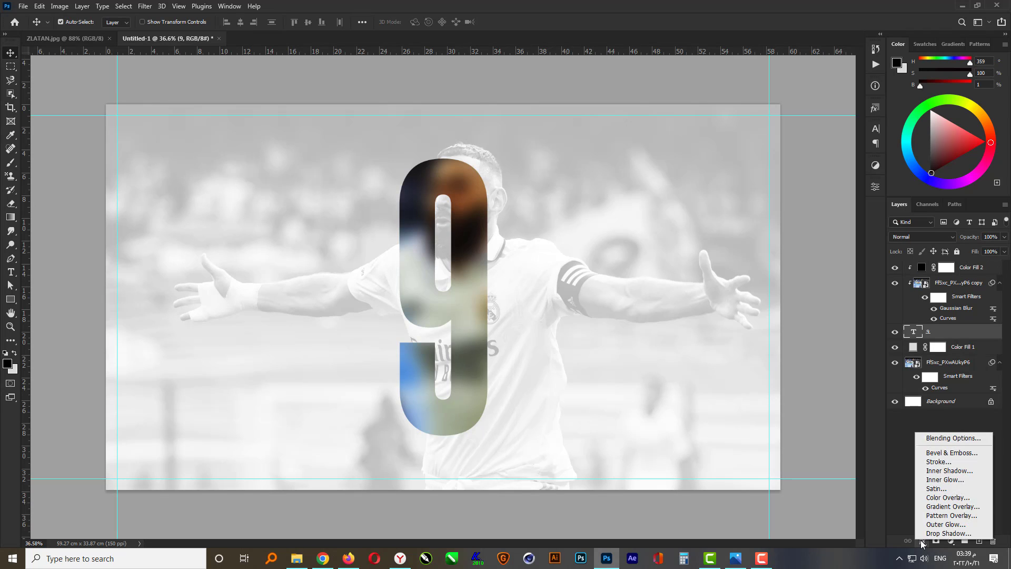
{"action": "left_click", "coordinate": [951, 446]}
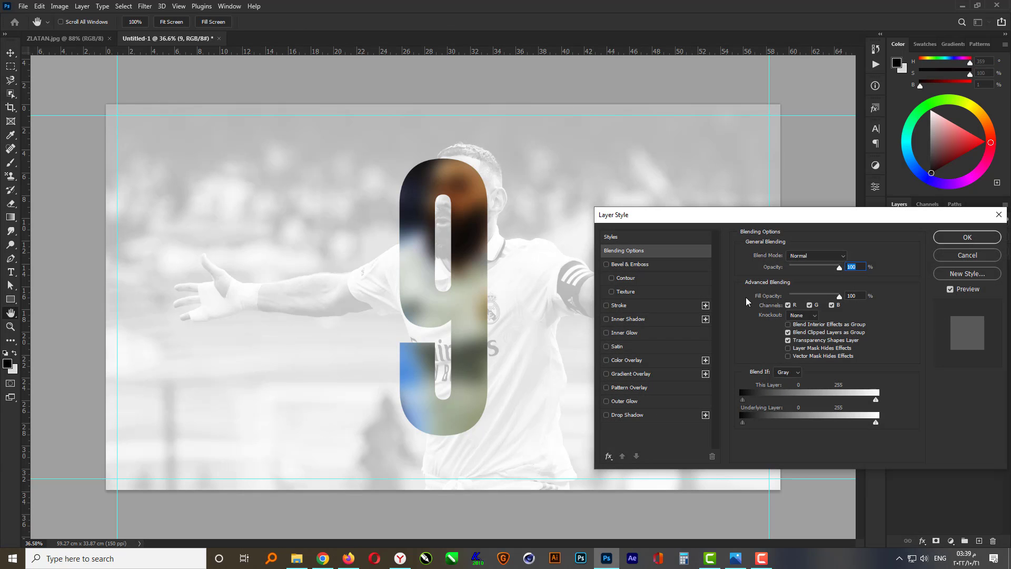
{"action": "left_click_drag", "start_coordinate": [789, 218], "coordinate": [789, 186]}
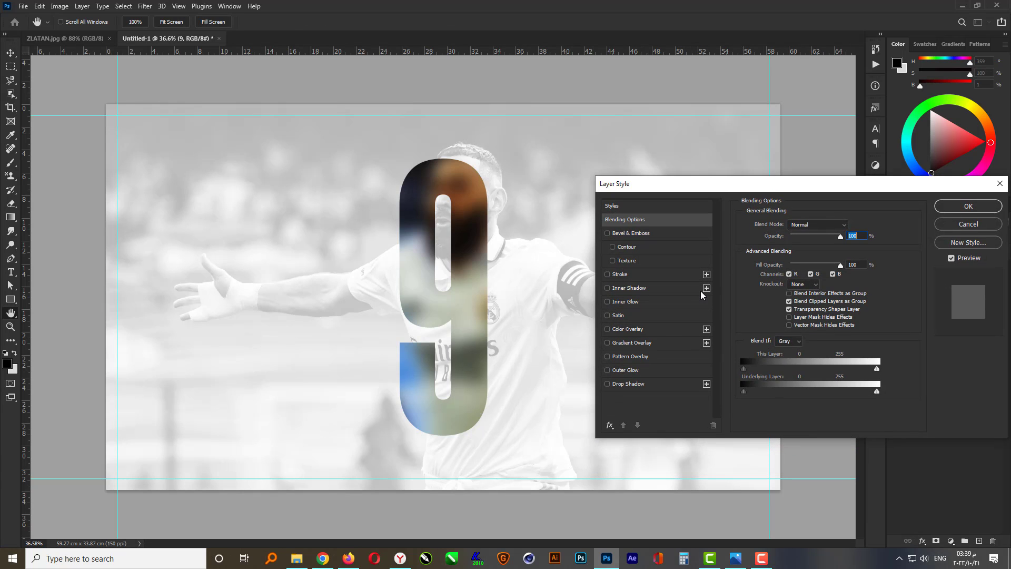
{"action": "left_click", "coordinate": [629, 288]}
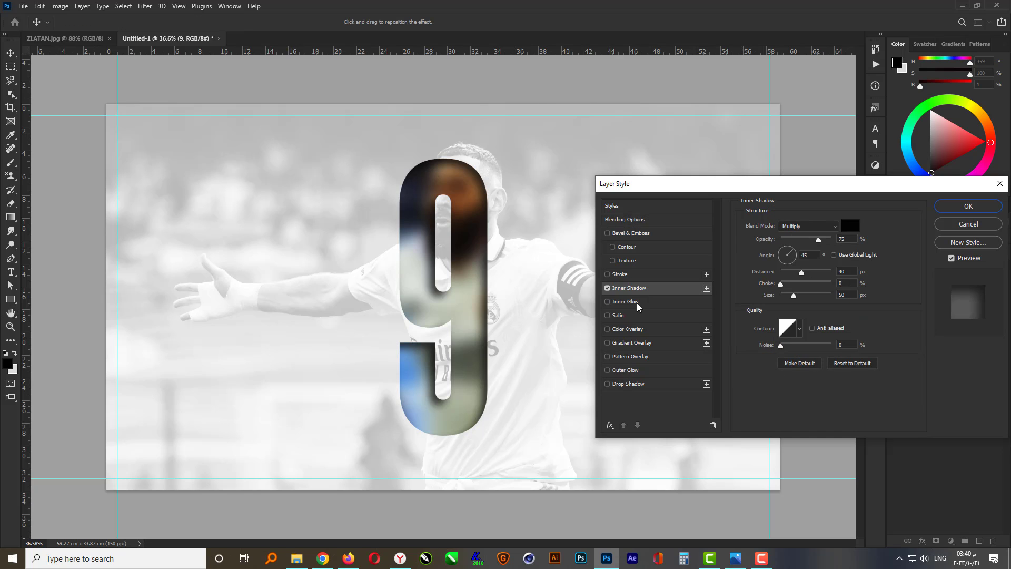
{"action": "left_click_drag", "start_coordinate": [857, 190], "coordinate": [839, 175]}
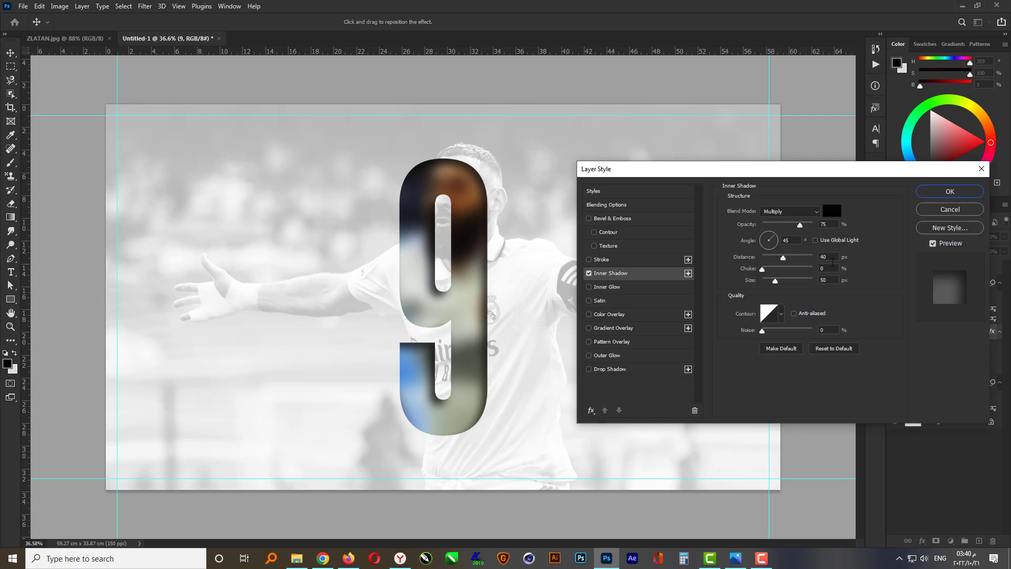
{"action": "left_click", "coordinate": [832, 256]}
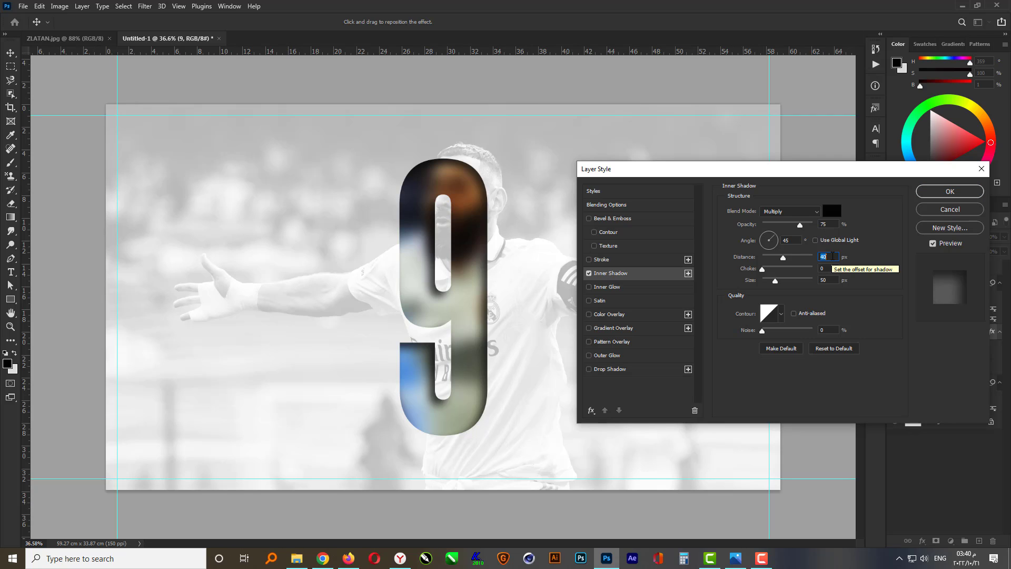
{"action": "type", "text": "45"}
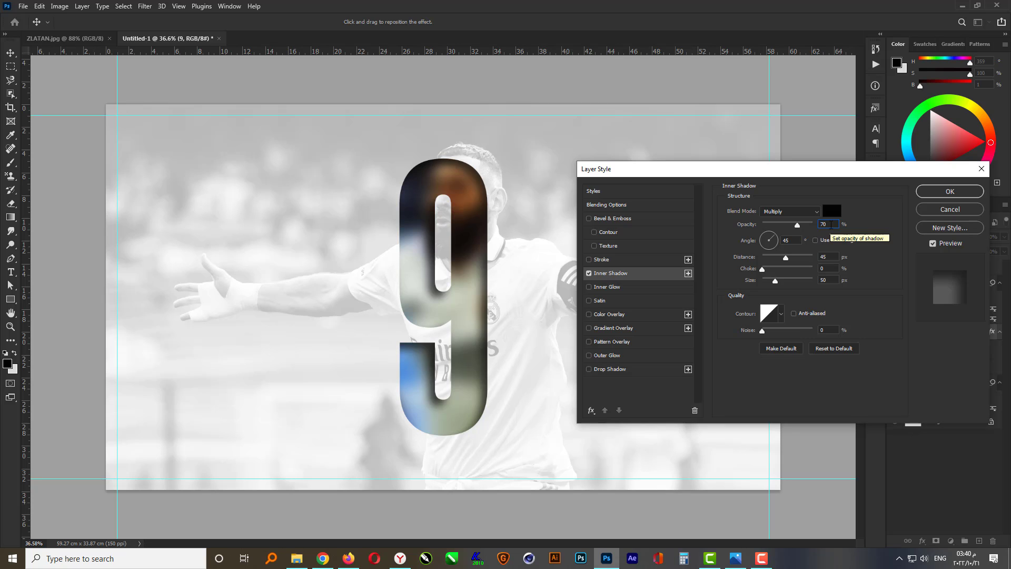
{"action": "key", "text": "Return"}
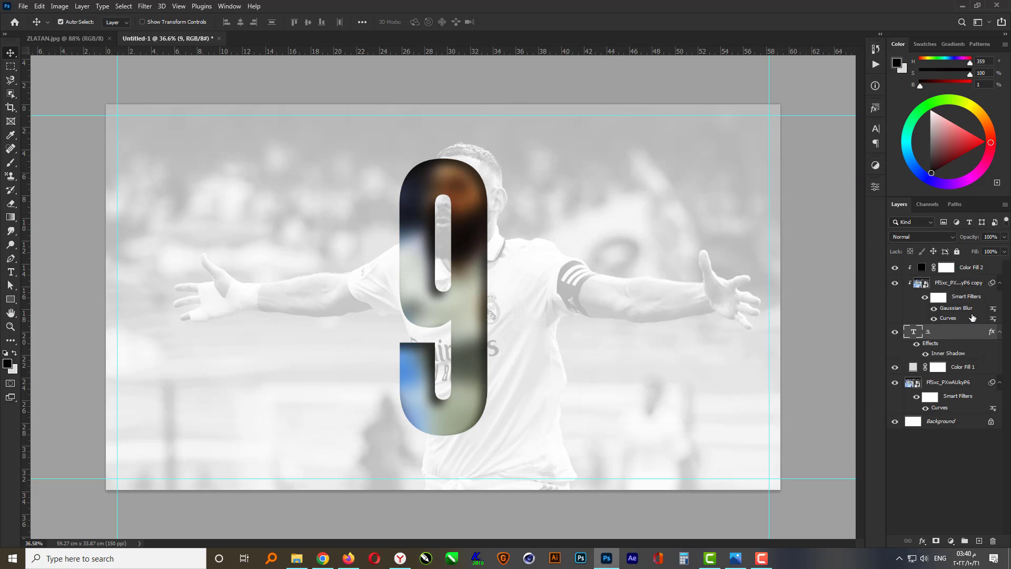
Set the black fill layer's opacity to 50%
{"action": "left_click", "coordinate": [920, 268]}
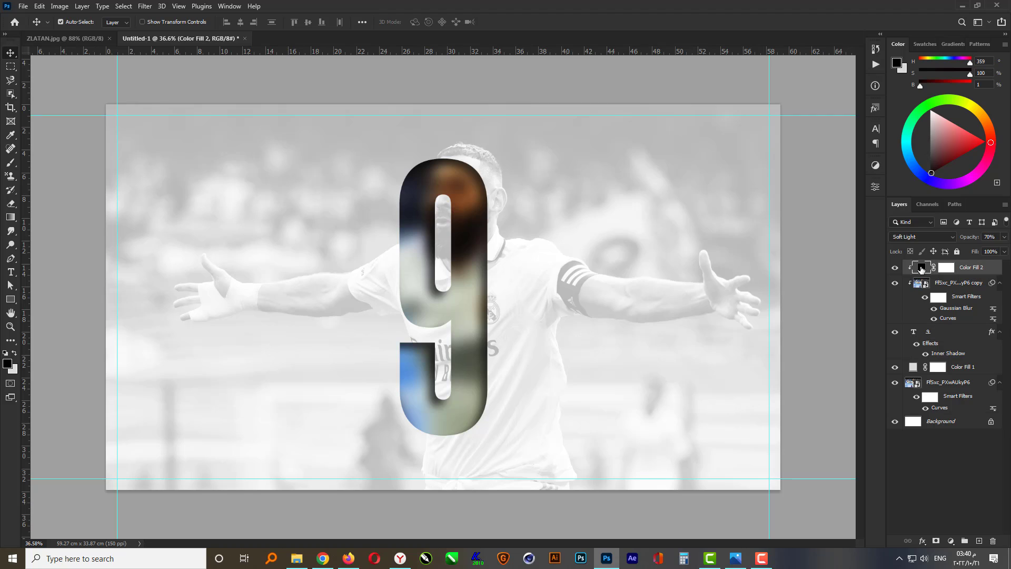
{"action": "left_click", "coordinate": [987, 236]}
{"action": "type", "text": "50"}
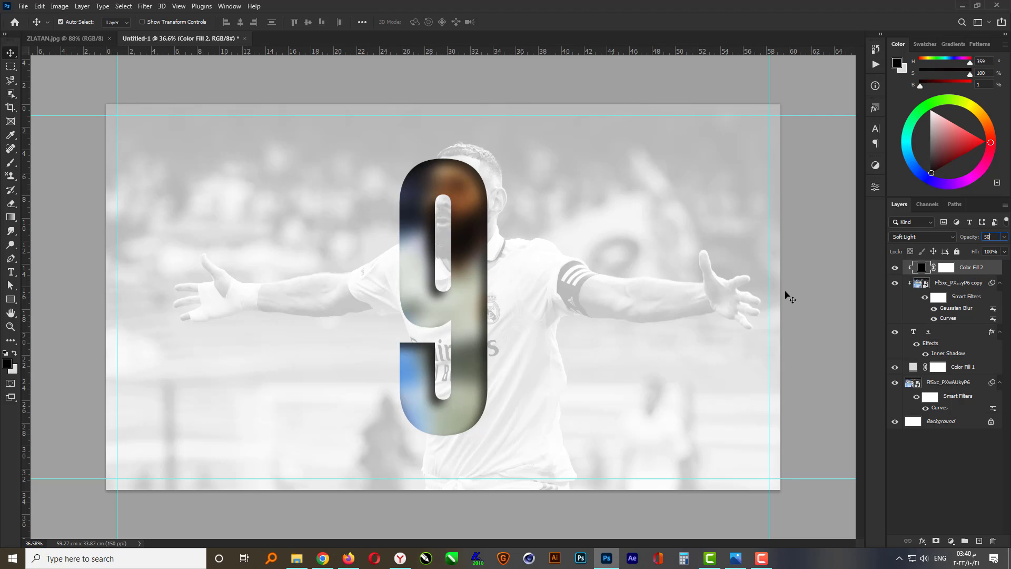
{"action": "key", "text": "ctrl+0"}
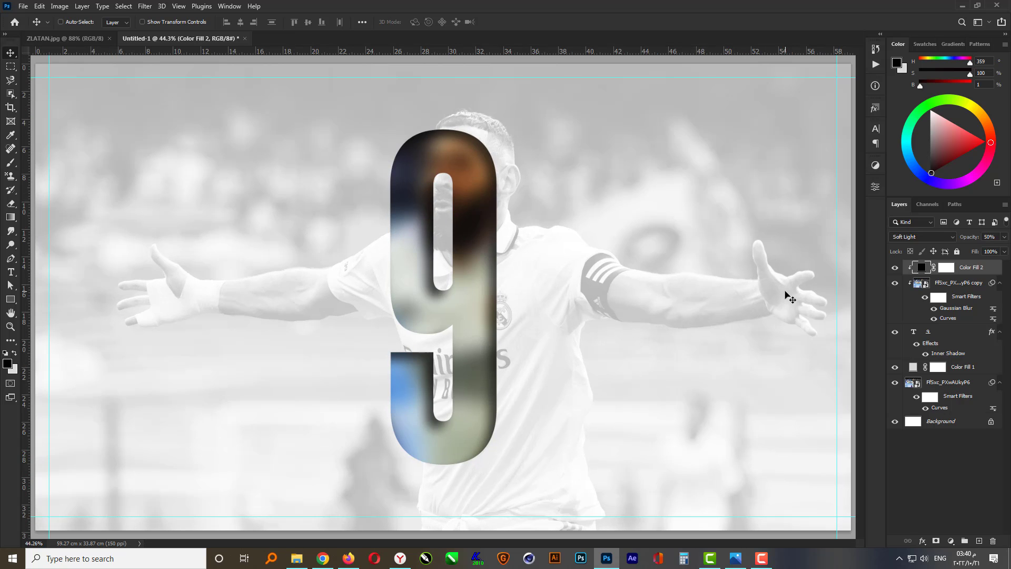
{"action": "scroll", "coordinate": [626, 304], "scroll_direction": "down", "scroll_amount": 2}
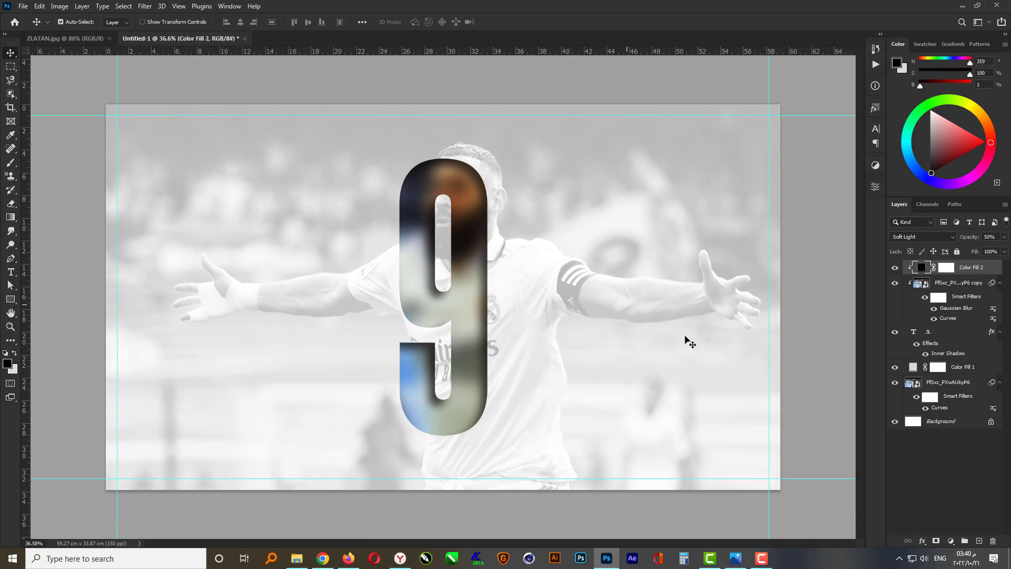
{"action": "left_click", "coordinate": [813, 318]}
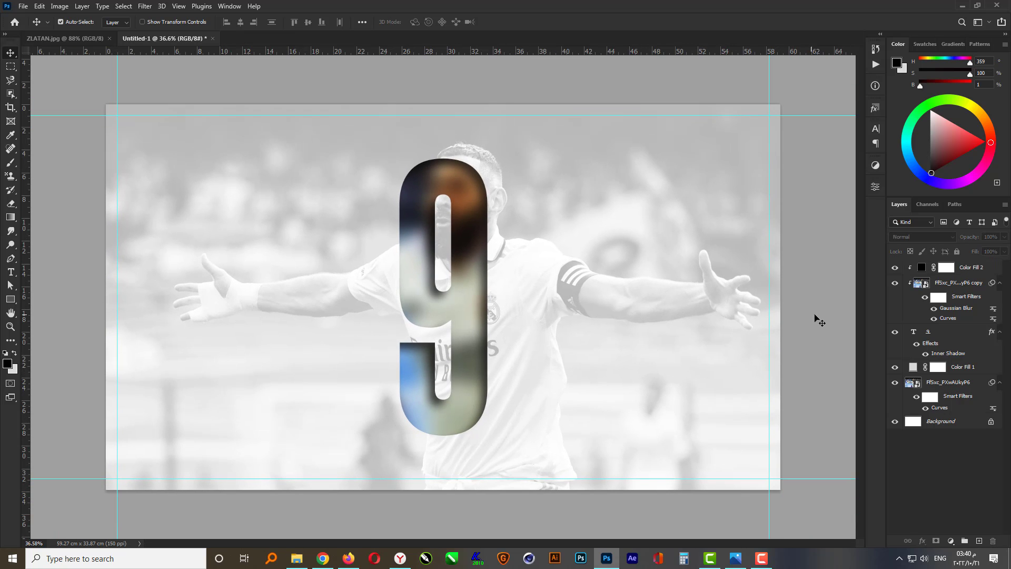
Place the Kariem cut-out player photo from the file explorer into the poster
{"action": "left_click", "coordinate": [296, 558]}
{"action": "left_click", "coordinate": [778, 90]}
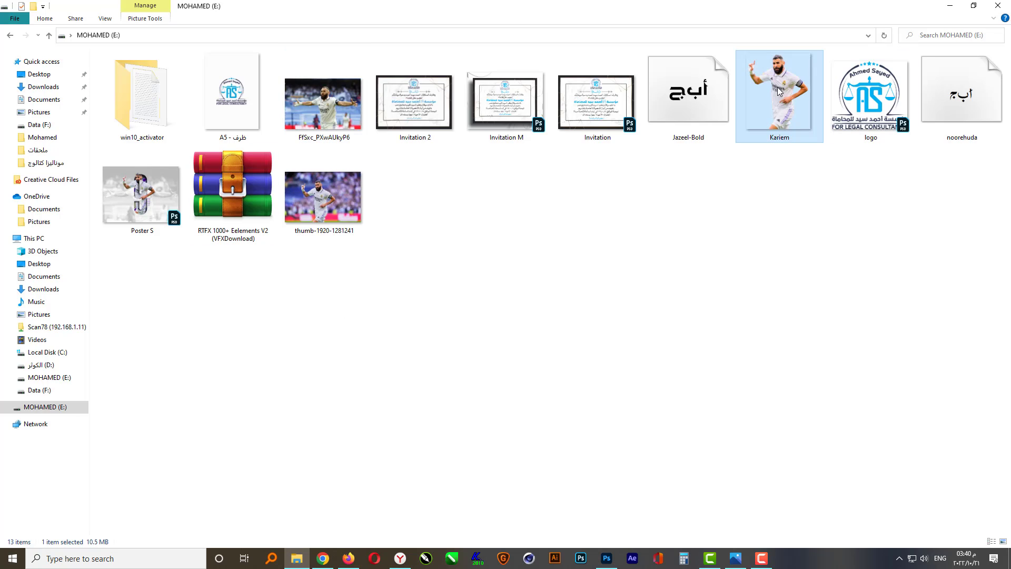
{"action": "left_click_drag", "start_coordinate": [784, 90], "coordinate": [471, 289]}
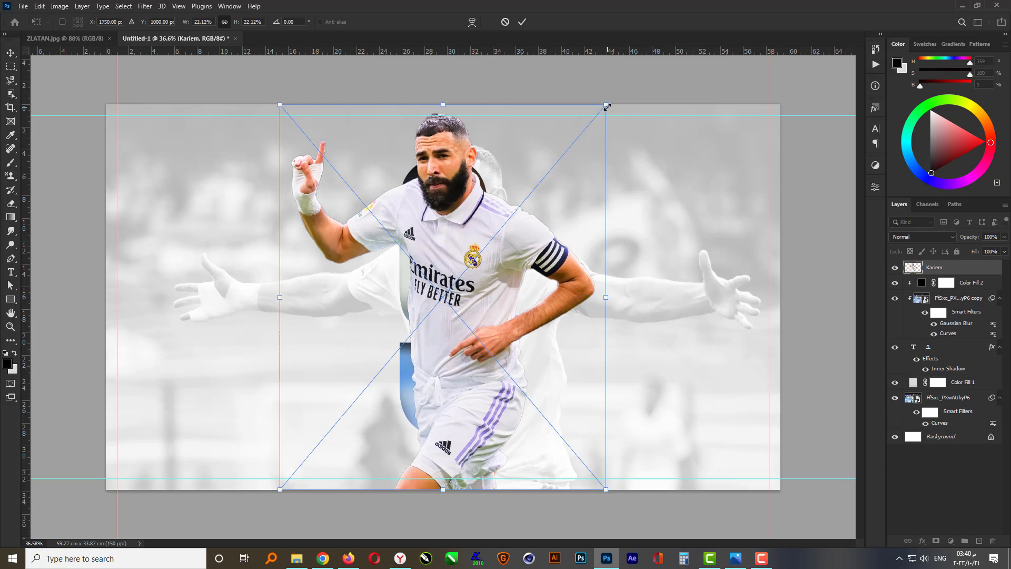
Scale the player photo down to about 17% and nudge it over the 9, then commit the transform
{"action": "left_click_drag", "start_coordinate": [606, 107], "coordinate": [575, 135]}
{"action": "left_click_drag", "start_coordinate": [524, 331], "coordinate": [510, 314]}
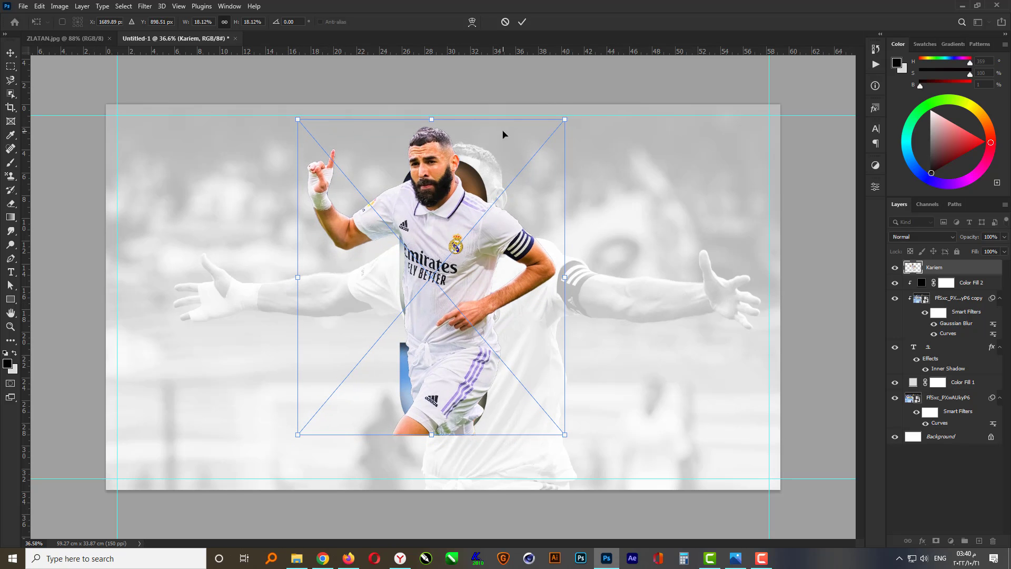
{"action": "left_click_drag", "start_coordinate": [564, 120], "coordinate": [556, 131]}
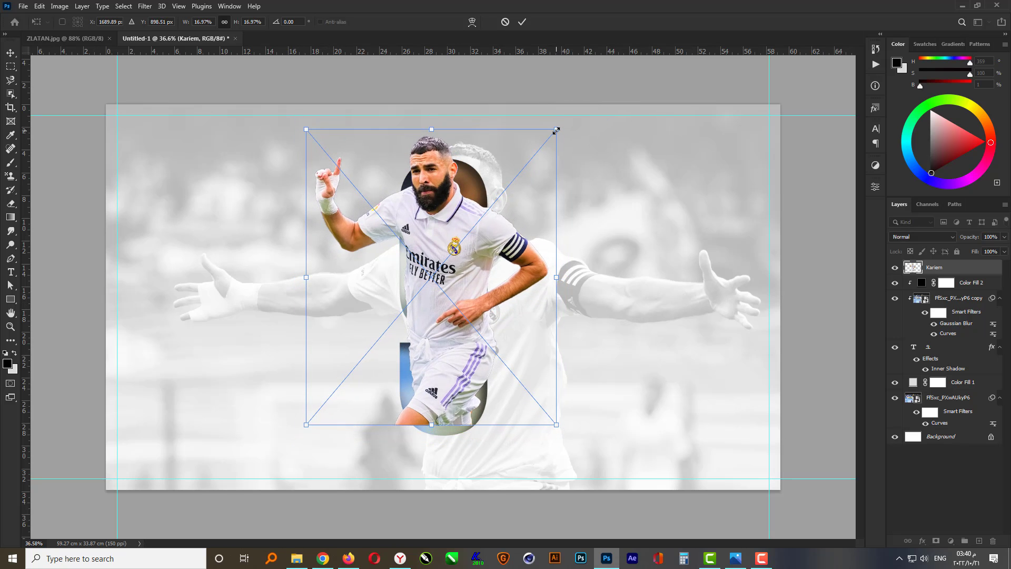
{"action": "key", "text": "Down"}
{"action": "key", "text": "Down"}
{"action": "key", "text": "Down"}
{"action": "key", "text": "Down"}
{"action": "key", "text": "Down"}
{"action": "key", "text": "Down"}
{"action": "key", "text": "Down"}
{"action": "key", "text": "Down"}
{"action": "key", "text": "Down"}
{"action": "key", "text": "Down"}
{"action": "key", "text": "Down"}
{"action": "key", "text": "Down"}
{"action": "key", "text": "Down"}
{"action": "key", "text": "Down"}
{"action": "key", "text": "Down"}
{"action": "key", "text": "Down"}
{"action": "key", "text": "Down"}
{"action": "key", "text": "Down"}
{"action": "key", "text": "Down"}
{"action": "key", "text": "Down"}
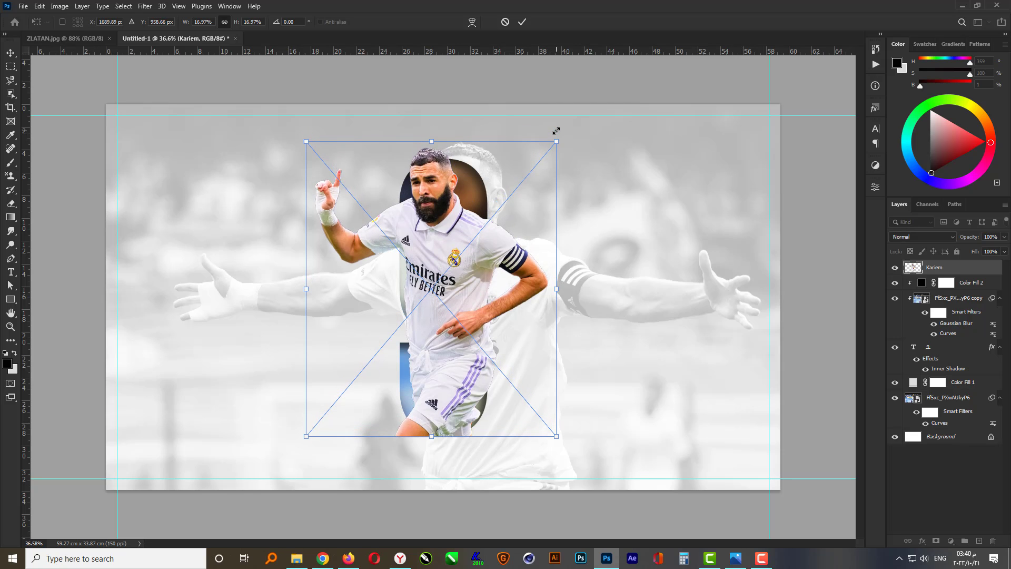
{"action": "scroll", "coordinate": [496, 307], "scroll_direction": "up", "scroll_amount": 2}
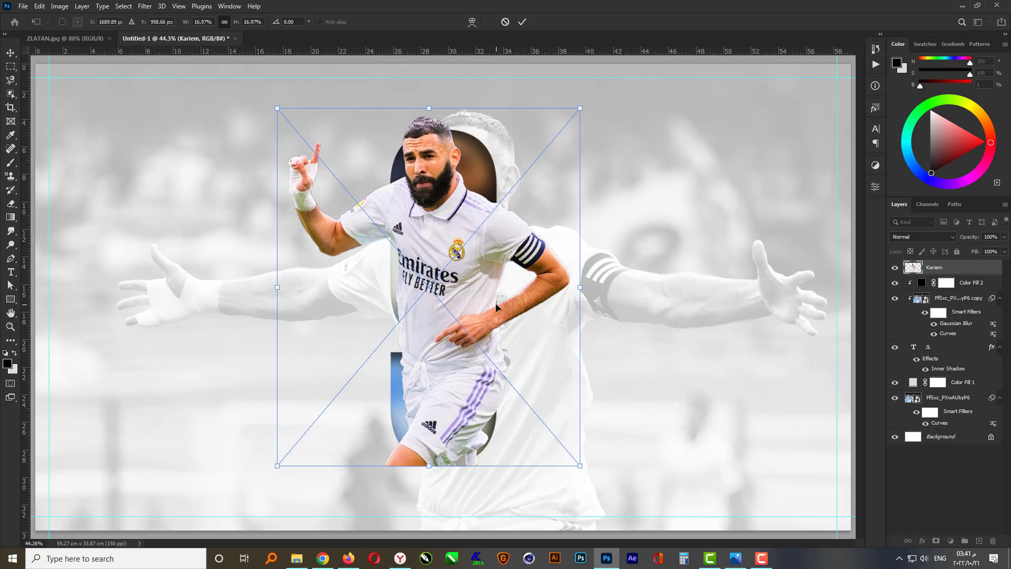
{"action": "key", "text": "Left"}
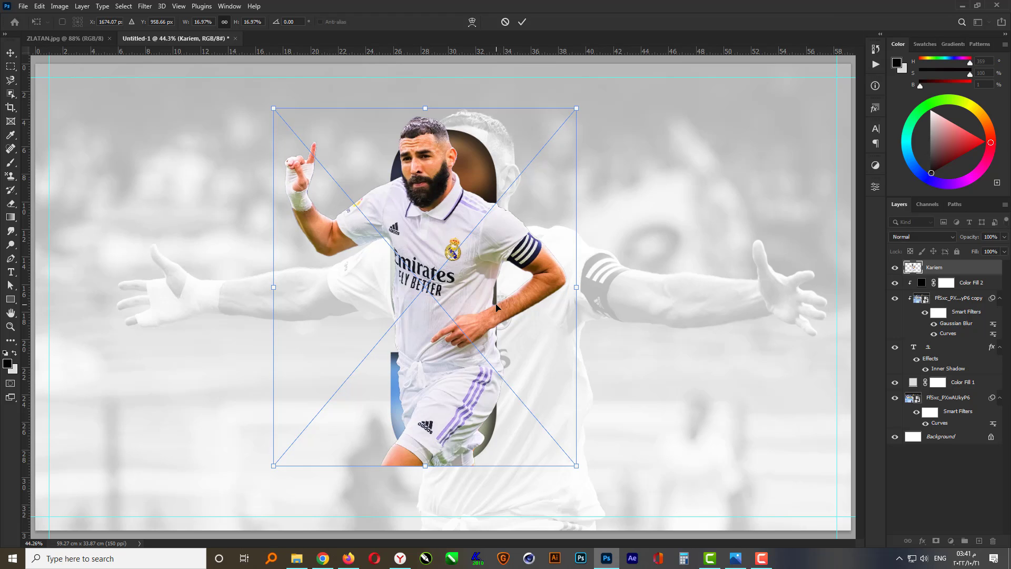
{"action": "key", "text": "Return"}
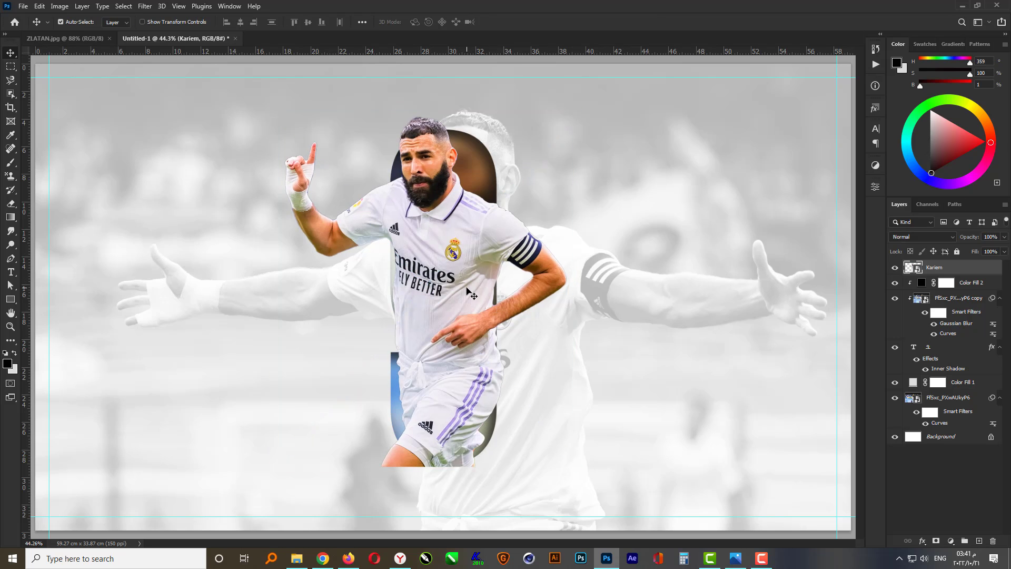
Create a clipping mask for the Kariem layer
{"action": "right_click", "coordinate": [959, 269]}
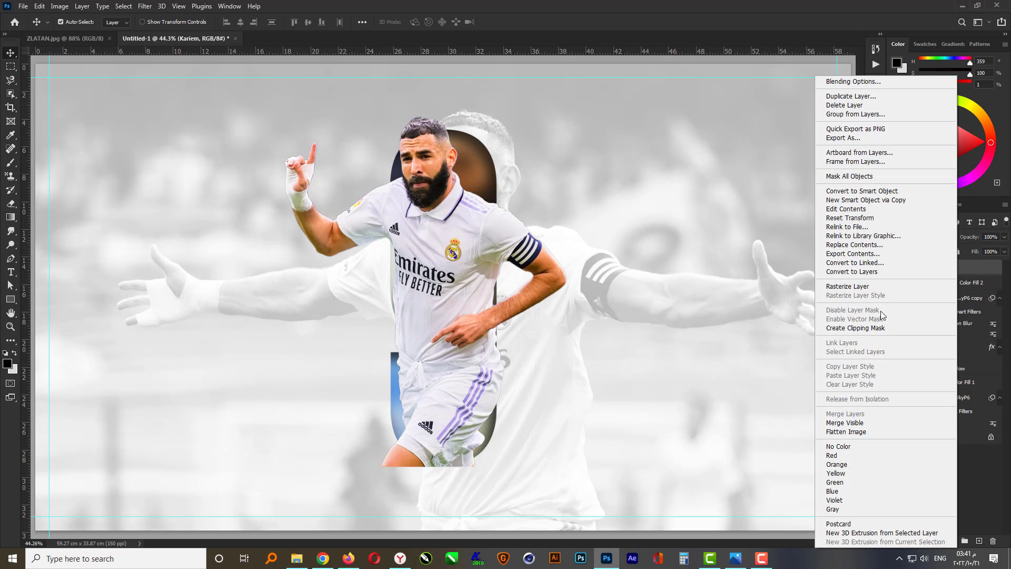
{"action": "left_click", "coordinate": [878, 328]}
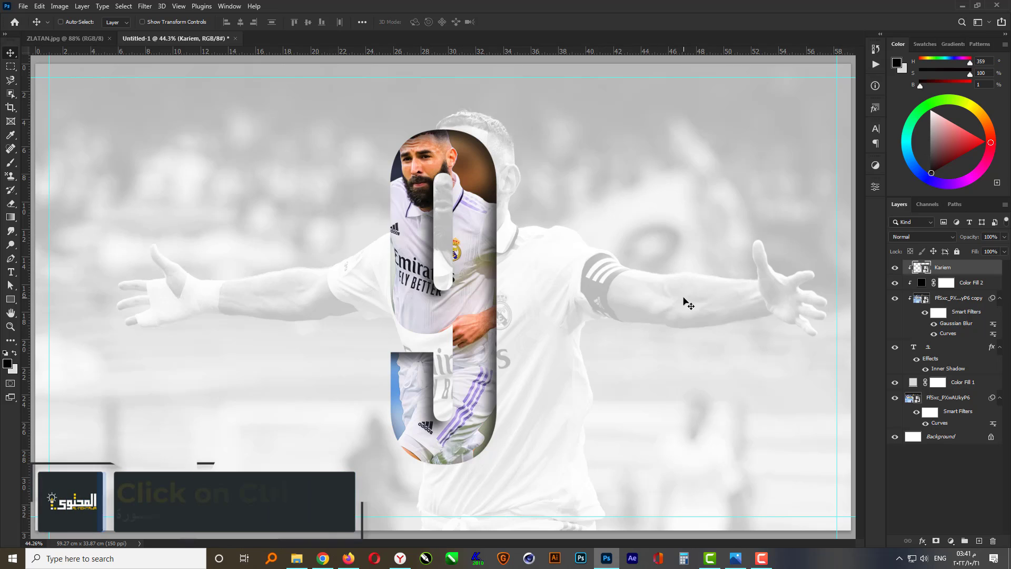
Duplicate the Kariem layer, add a layer mask to the copy, and paint it with a soft 150 px brush to hide the player's lower body
{"action": "key", "text": "ctrl+j"}
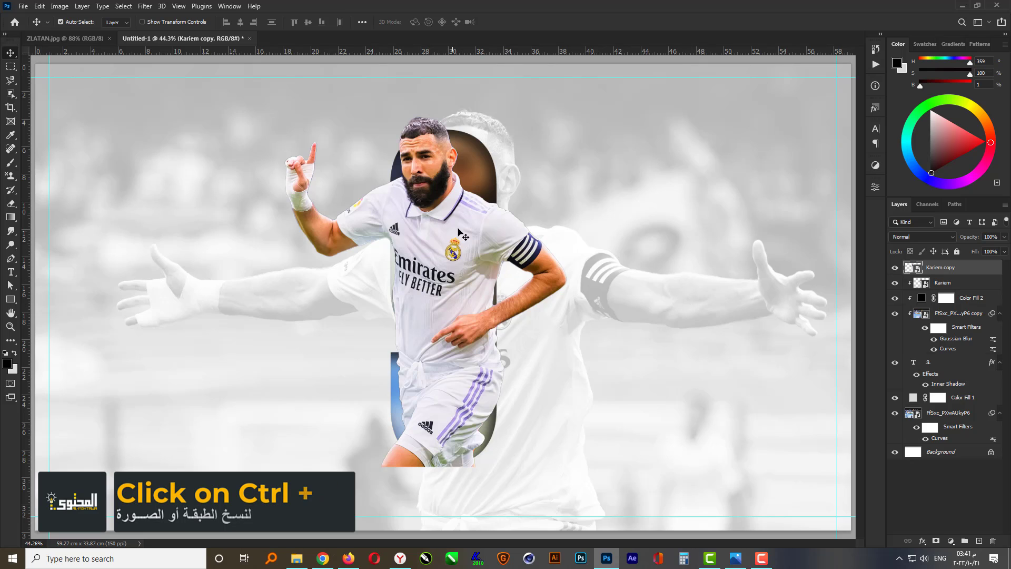
{"action": "left_click", "coordinate": [935, 540]}
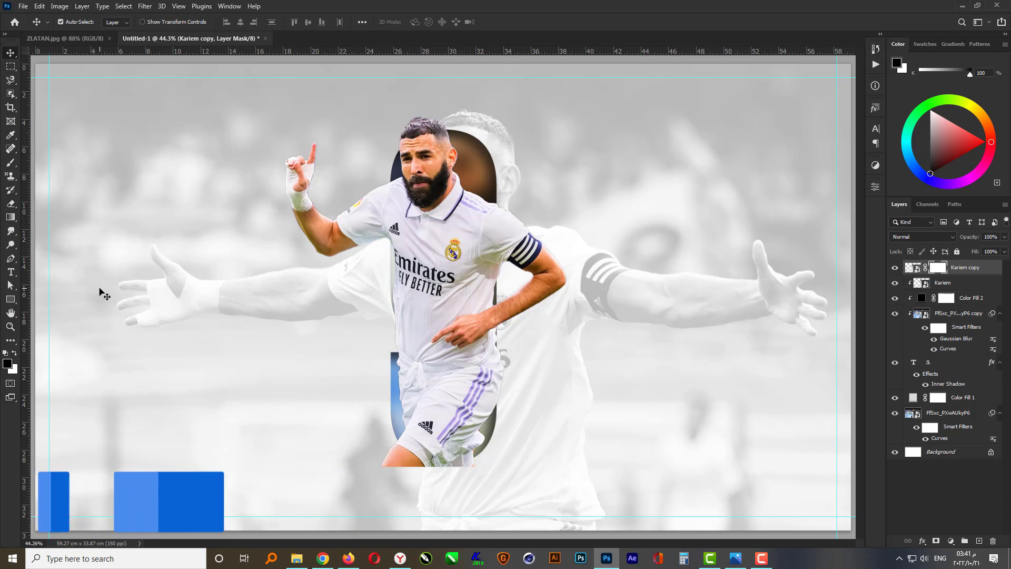
{"action": "left_click", "coordinate": [11, 163]}
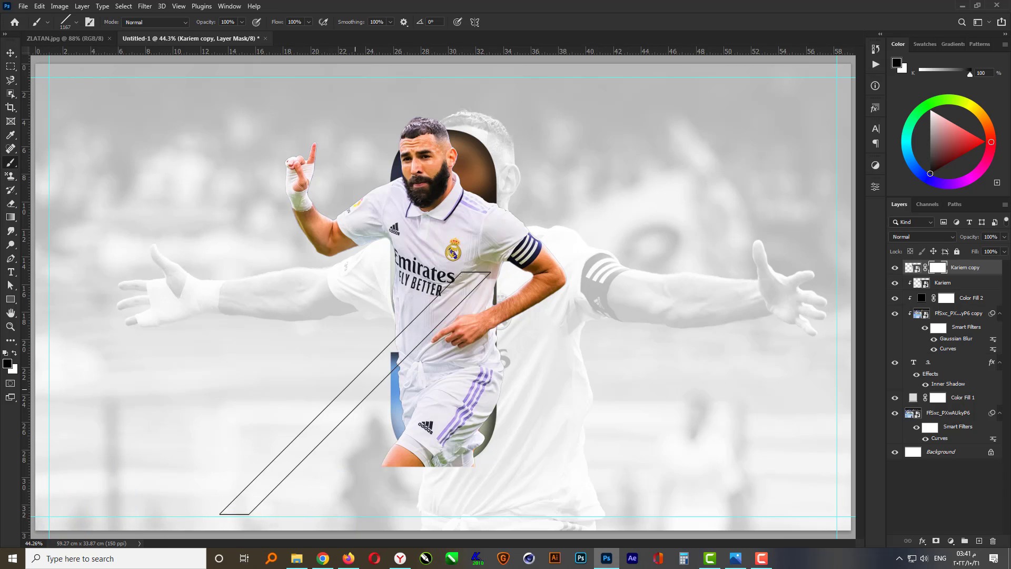
{"action": "right_click", "coordinate": [373, 316]}
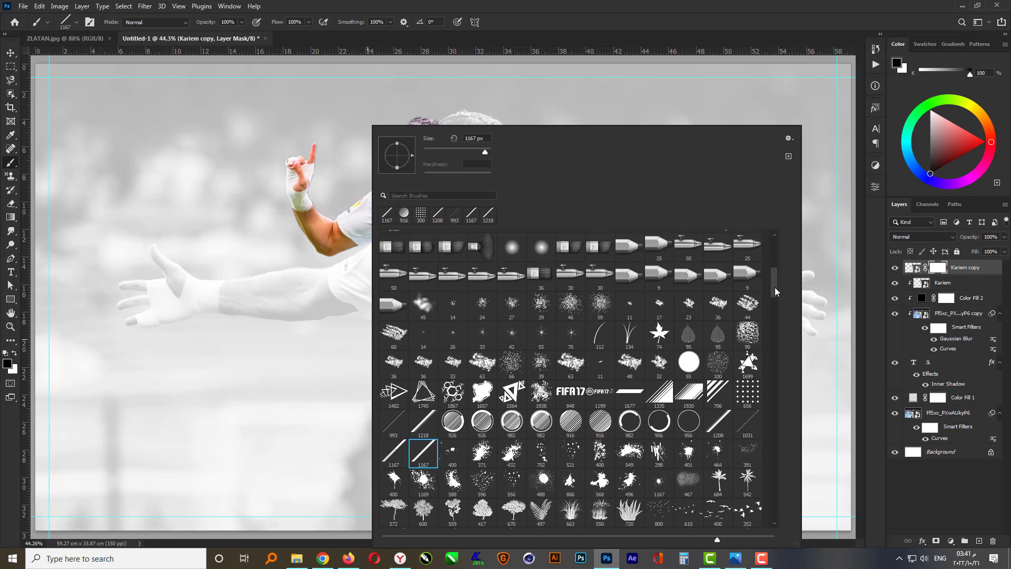
{"action": "left_click_drag", "start_coordinate": [775, 287], "coordinate": [778, 241]}
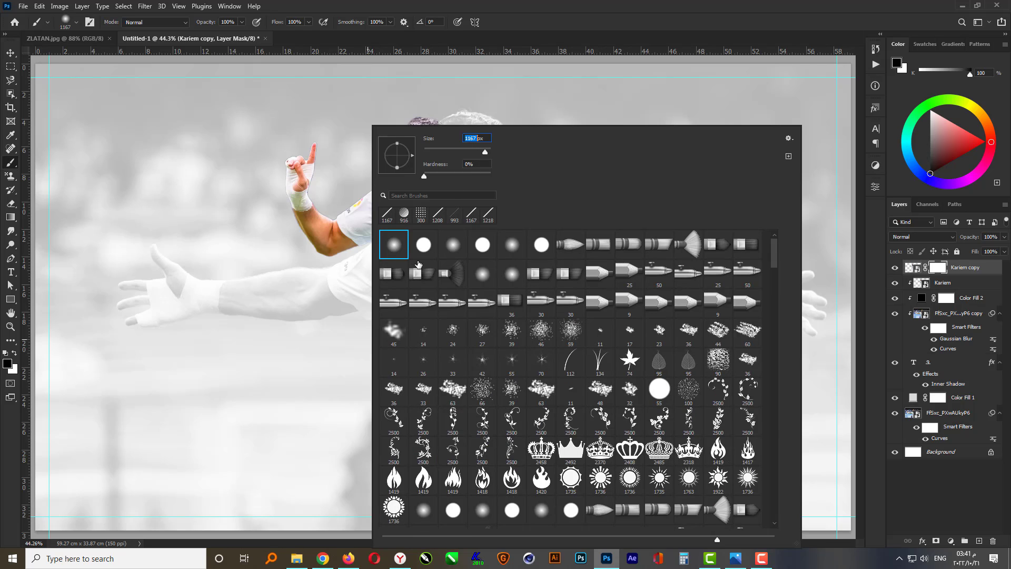
{"action": "type", "text": "5"}
{"action": "type", "text": "100"}
{"action": "key", "text": "Return"}
{"action": "left_click_drag", "start_coordinate": [371, 460], "coordinate": [415, 456]}
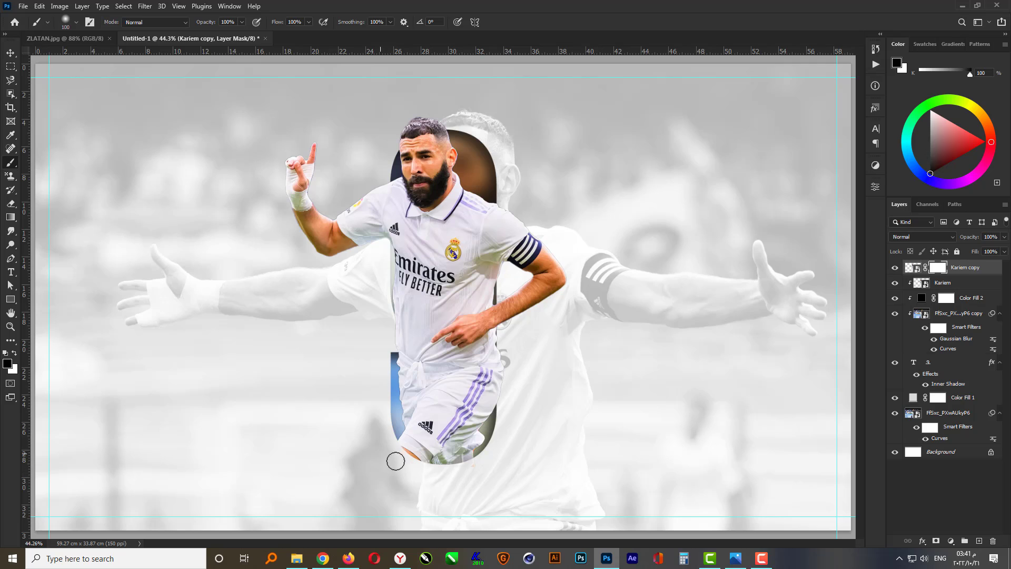
{"action": "mouse_move", "coordinate": [393, 403]}
{"action": "left_mouse_down"}
{"action": "mouse_move", "coordinate": [414, 328]}
{"action": "mouse_move", "coordinate": [401, 327]}
{"action": "mouse_move", "coordinate": [409, 337]}
{"action": "mouse_move", "coordinate": [395, 310]}
{"action": "mouse_move", "coordinate": [410, 324]}
{"action": "mouse_move", "coordinate": [396, 338]}
{"action": "mouse_move", "coordinate": [428, 325]}
{"action": "mouse_move", "coordinate": [423, 361]}
{"action": "mouse_move", "coordinate": [438, 362]}
{"action": "mouse_move", "coordinate": [451, 320]}
{"action": "mouse_move", "coordinate": [447, 365]}
{"action": "mouse_move", "coordinate": [433, 358]}
{"action": "mouse_move", "coordinate": [430, 385]}
{"action": "mouse_move", "coordinate": [424, 362]}
{"action": "mouse_move", "coordinate": [415, 391]}
{"action": "mouse_move", "coordinate": [431, 403]}
{"action": "mouse_move", "coordinate": [431, 382]}
{"action": "mouse_move", "coordinate": [451, 408]}
{"action": "mouse_move", "coordinate": [461, 385]}
{"action": "mouse_move", "coordinate": [463, 422]}
{"action": "mouse_move", "coordinate": [456, 366]}
{"action": "mouse_move", "coordinate": [467, 412]}
{"action": "mouse_move", "coordinate": [490, 409]}
{"action": "mouse_move", "coordinate": [504, 381]}
{"action": "mouse_move", "coordinate": [499, 357]}
{"action": "left_mouse_up"}
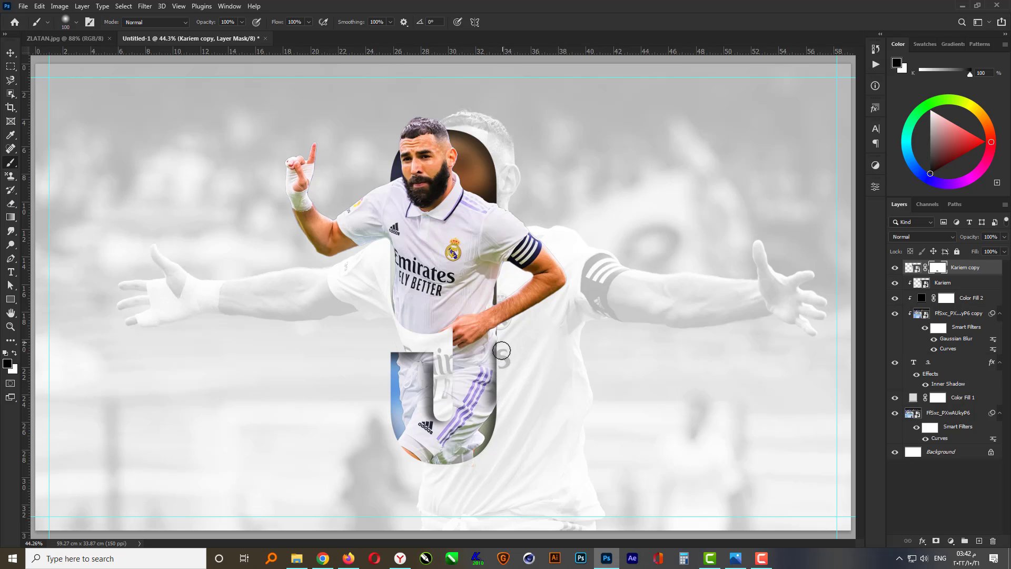
{"action": "left_click_drag", "start_coordinate": [497, 394], "coordinate": [492, 403]}
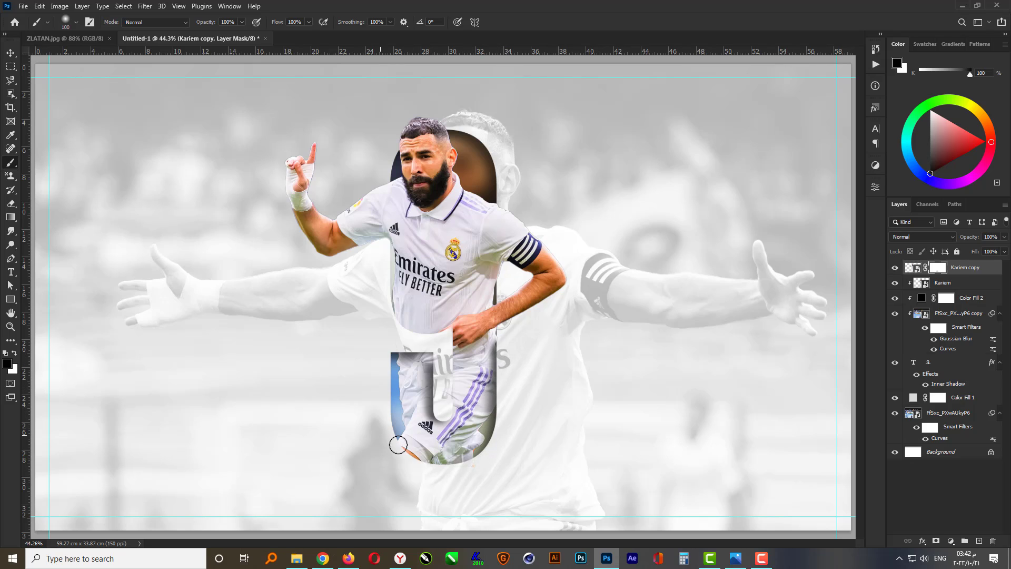
Continue painting the copy's mask so the 9's lower curve and inner stroke show over the player
{"action": "scroll", "coordinate": [500, 337], "scroll_direction": "up", "scroll_amount": 4}
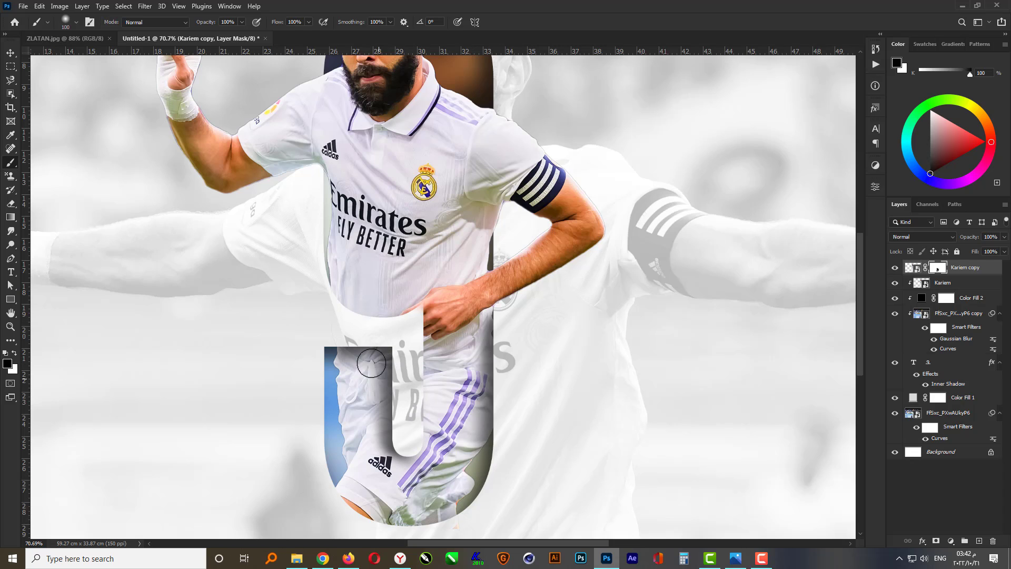
{"action": "right_click", "coordinate": [350, 379]}
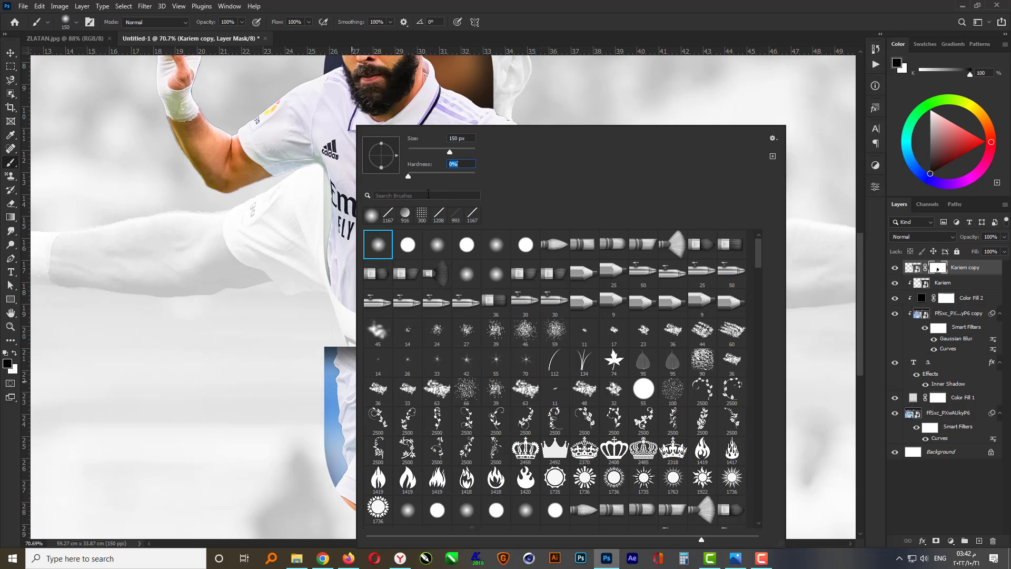
{"action": "key", "text": "Return"}
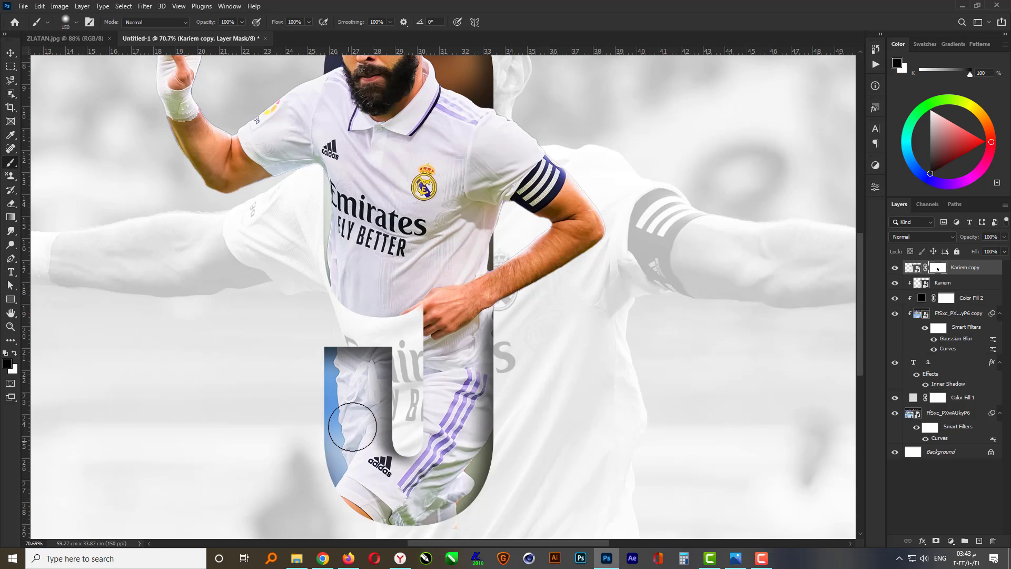
{"action": "mouse_move", "coordinate": [352, 427]}
{"action": "left_mouse_down"}
{"action": "mouse_move", "coordinate": [436, 480]}
{"action": "mouse_move", "coordinate": [474, 446]}
{"action": "mouse_move", "coordinate": [392, 428]}
{"action": "mouse_move", "coordinate": [339, 468]}
{"action": "left_mouse_up"}
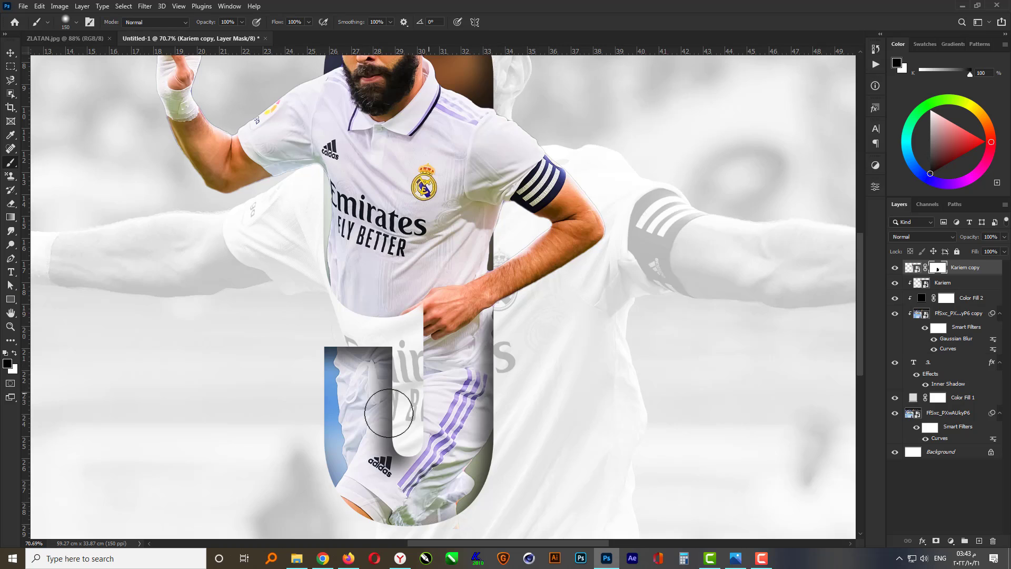
{"action": "scroll", "coordinate": [389, 414], "scroll_direction": "down", "scroll_amount": 2}
{"action": "scroll", "coordinate": [433, 148], "scroll_direction": "up", "scroll_amount": 4}
{"action": "mouse_move", "coordinate": [401, 166]}
{"action": "left_mouse_down"}
{"action": "mouse_move", "coordinate": [416, 192]}
{"action": "mouse_move", "coordinate": [398, 151]}
{"action": "mouse_move", "coordinate": [402, 321]}
{"action": "mouse_move", "coordinate": [390, 214]}
{"action": "mouse_move", "coordinate": [408, 229]}
{"action": "mouse_move", "coordinate": [422, 129]}
{"action": "mouse_move", "coordinate": [437, 152]}
{"action": "mouse_move", "coordinate": [372, 237]}
{"action": "mouse_move", "coordinate": [396, 321]}
{"action": "left_mouse_up"}
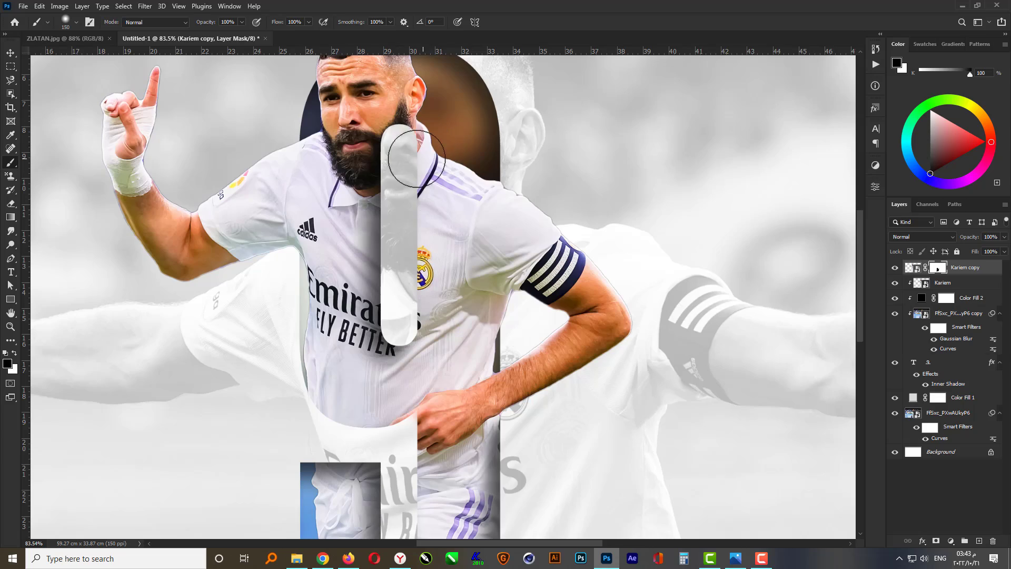
Fit the canvas on screen and add a new empty layer above the Kariem layer
{"action": "key", "text": "ctrl+0"}
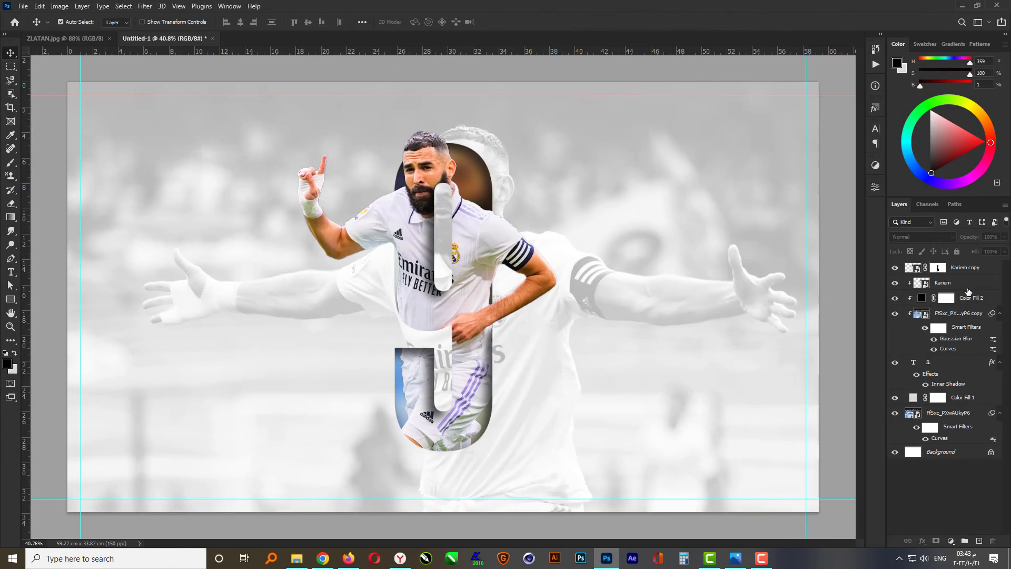
{"action": "left_click", "coordinate": [968, 291]}
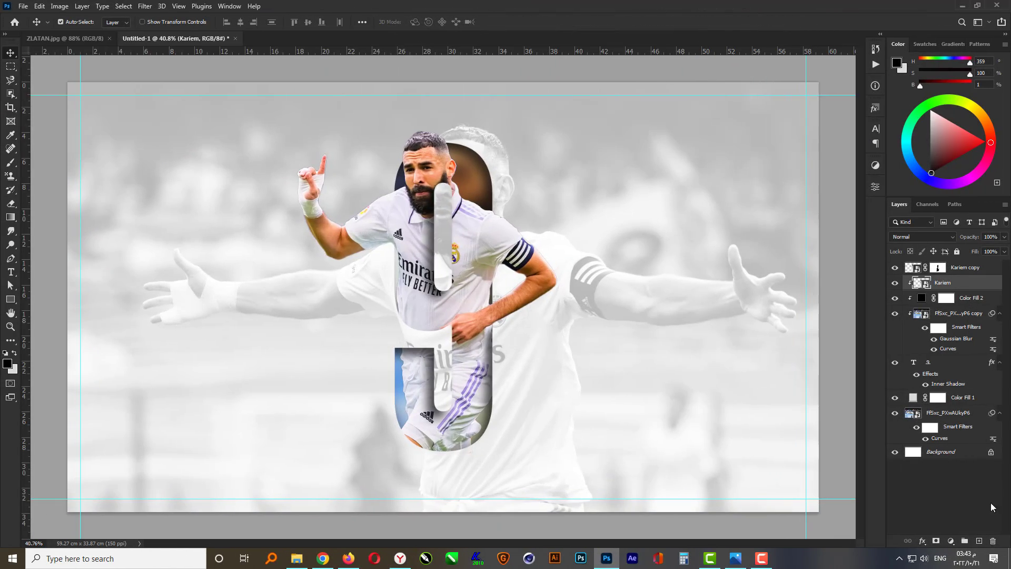
{"action": "left_click", "coordinate": [979, 540]}
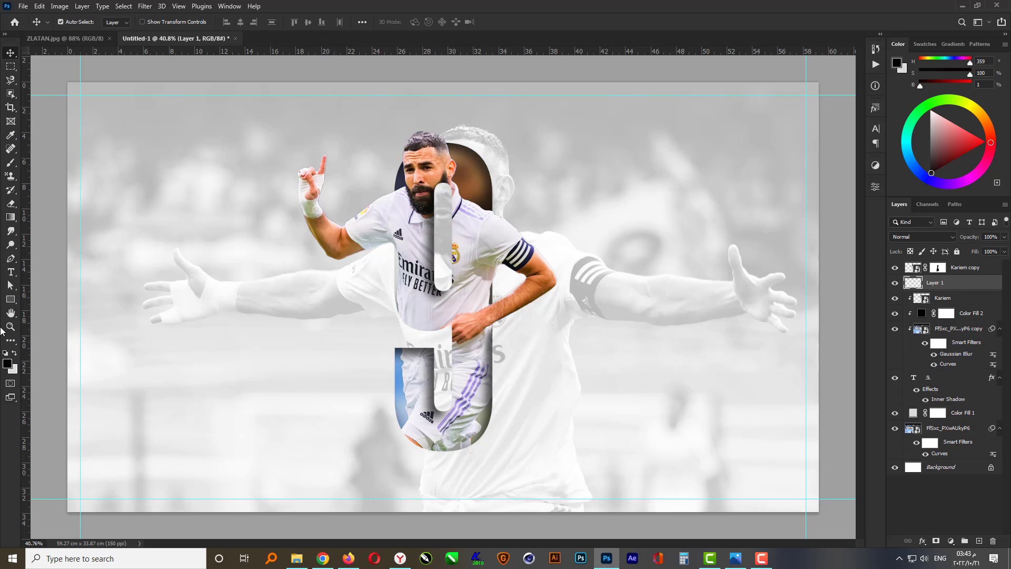
Pick the diagonal line brush with the Brush tool and set its size to 700 px
{"action": "left_click", "coordinate": [10, 162]}
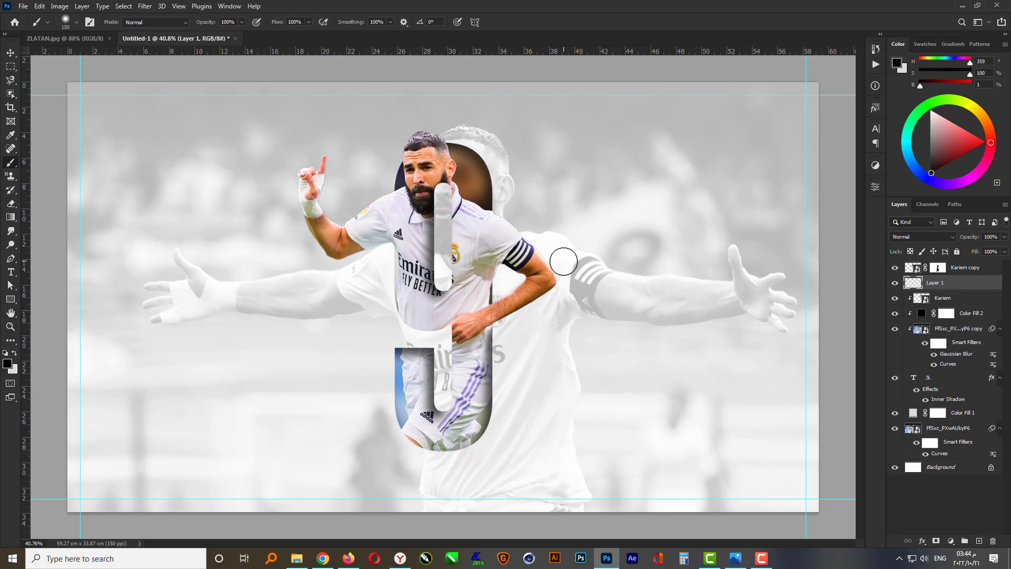
{"action": "right_click", "coordinate": [563, 262]}
{"action": "scroll", "coordinate": [865, 369], "scroll_direction": "down", "scroll_amount": 5}
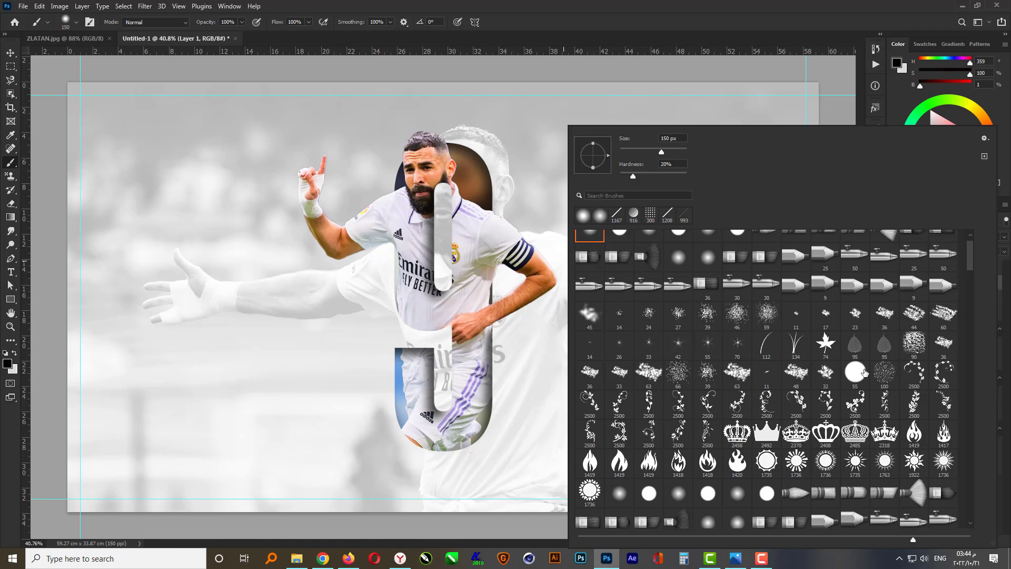
{"action": "left_click_drag", "start_coordinate": [969, 267], "coordinate": [971, 297]}
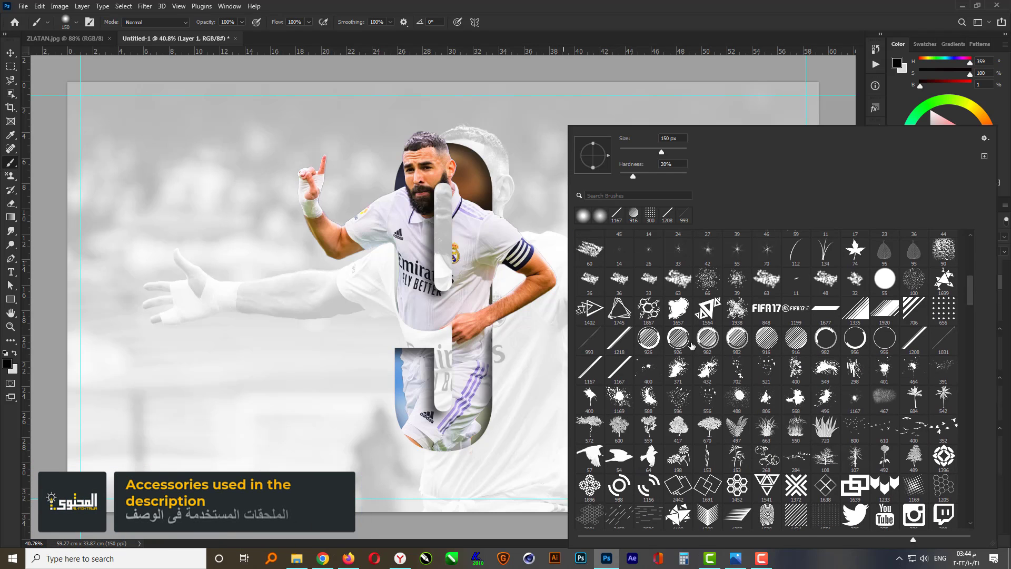
{"action": "left_click", "coordinate": [617, 340]}
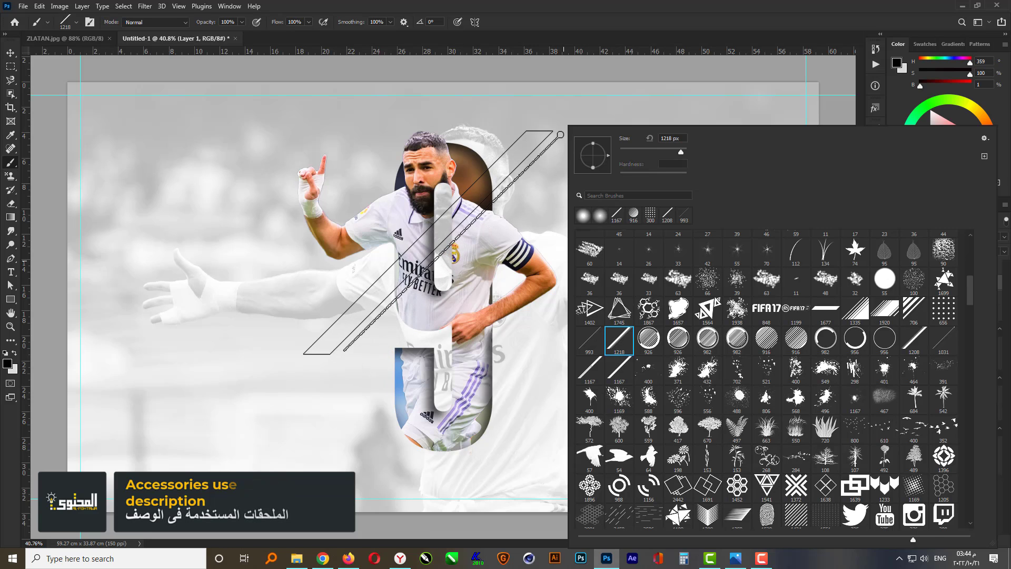
{"action": "double_click", "coordinate": [665, 138]}
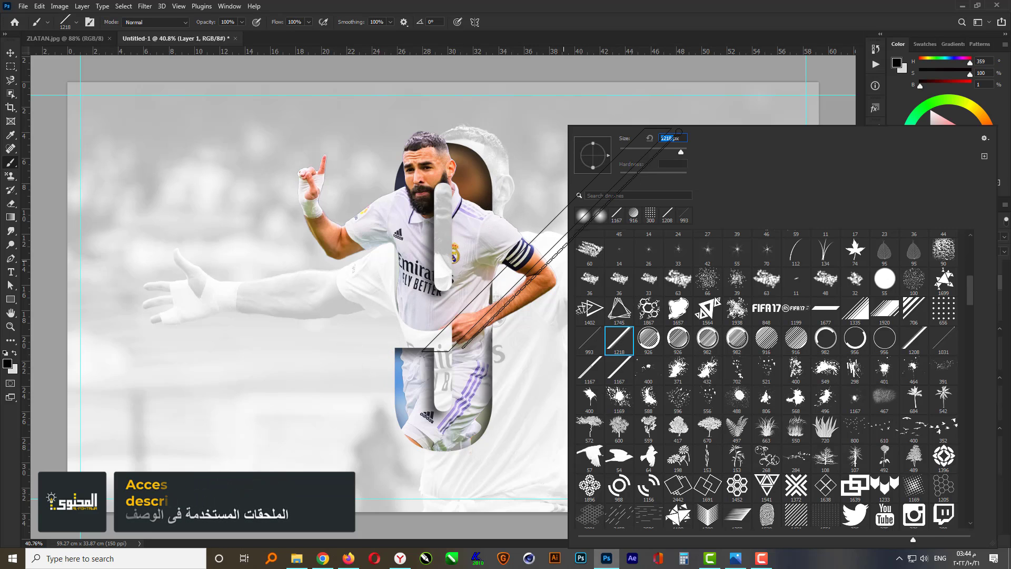
{"action": "type", "text": "700"}
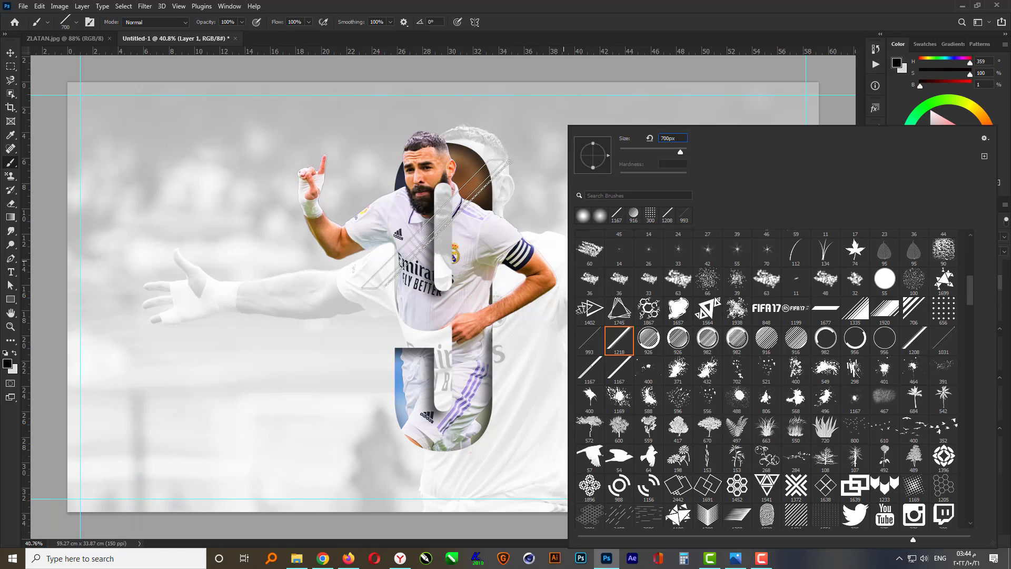
{"action": "key", "text": "Return"}
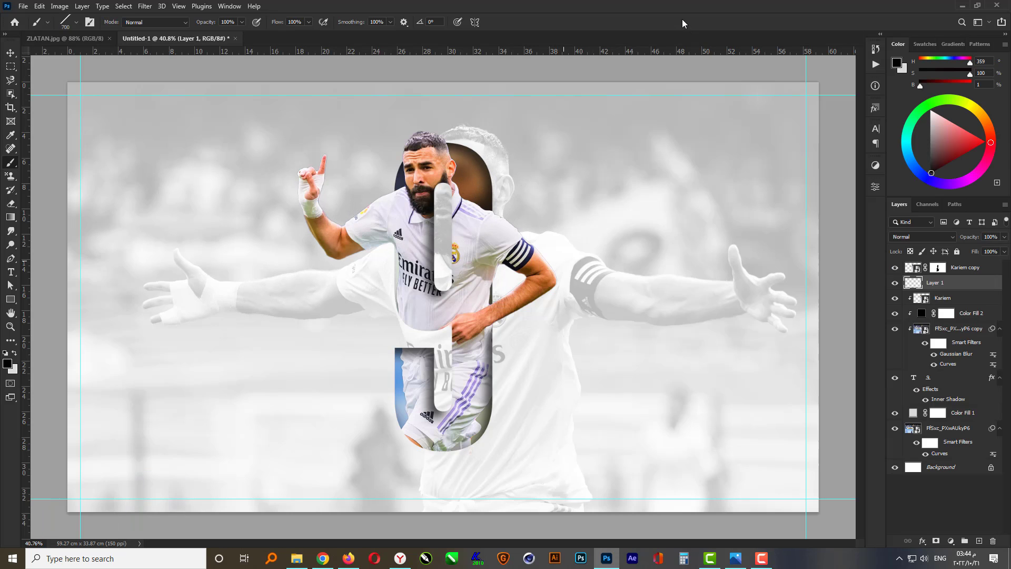
Set the foreground color to purple (R 100, G 25, B 191) and stamp a diagonal stripe across the player's chest
{"action": "left_click", "coordinate": [7, 363]}
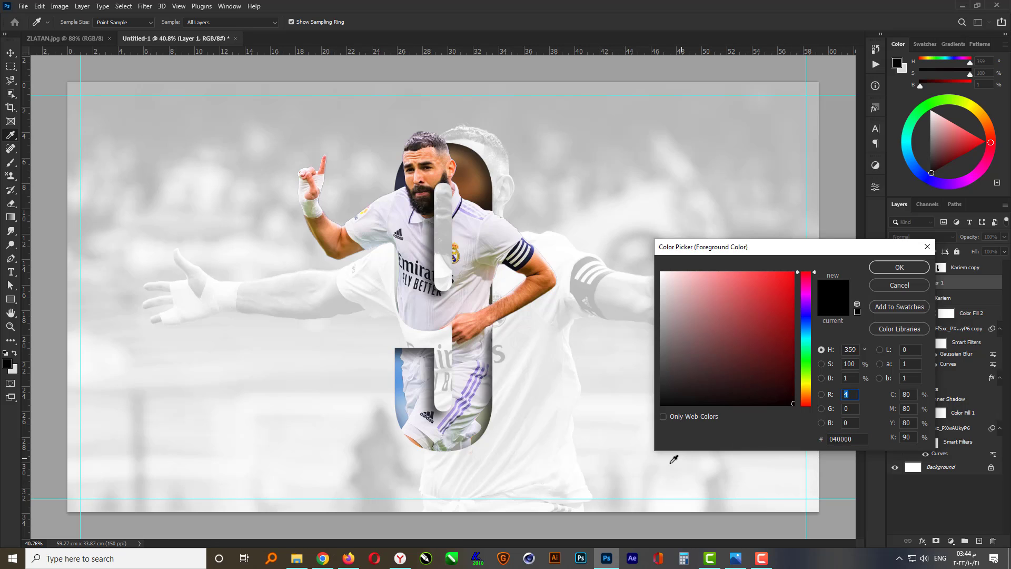
{"action": "type", "text": "00"}
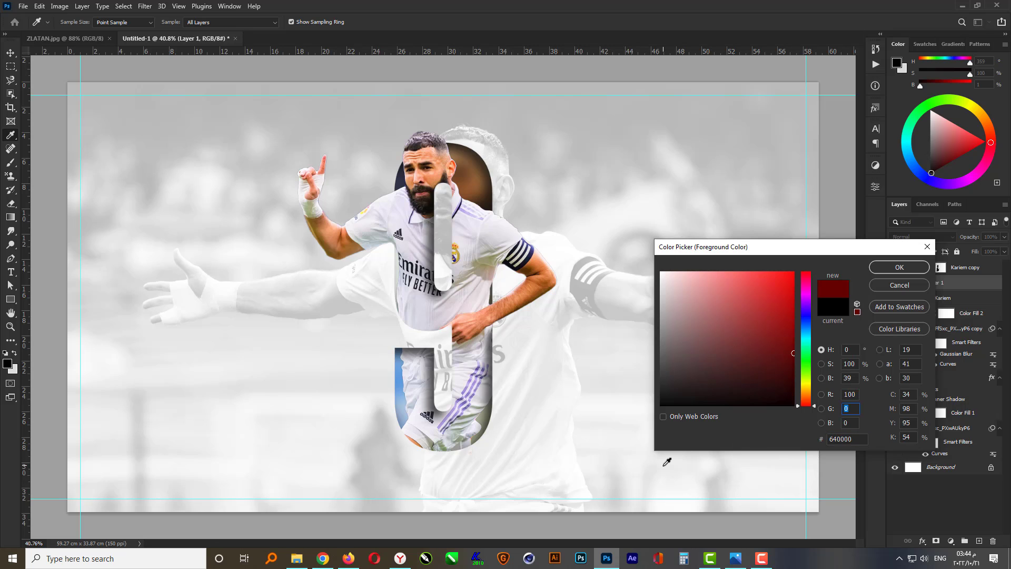
{"action": "type", "text": "25191"}
{"action": "key", "text": "Return"}
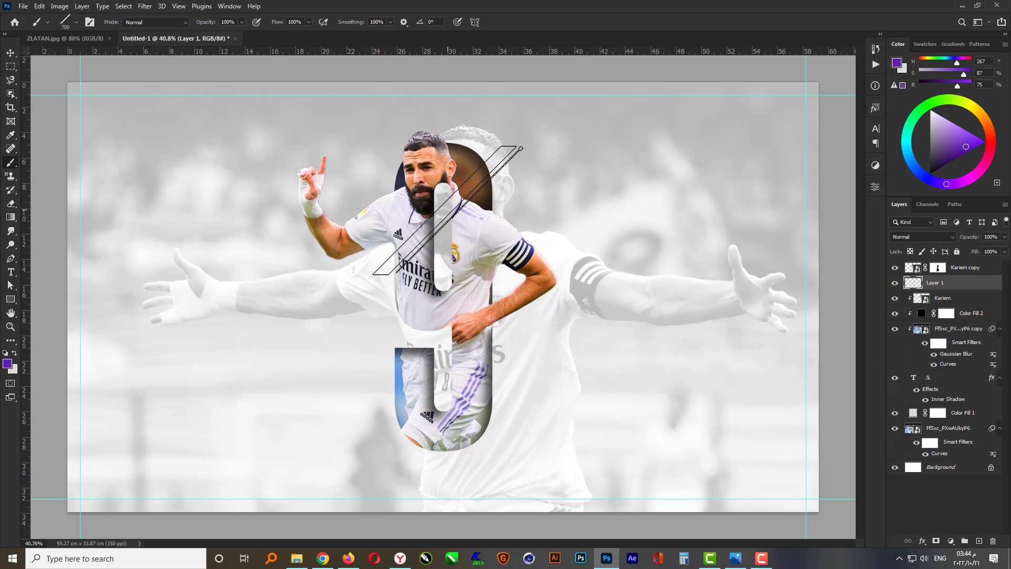
{"action": "left_click", "coordinate": [446, 209]}
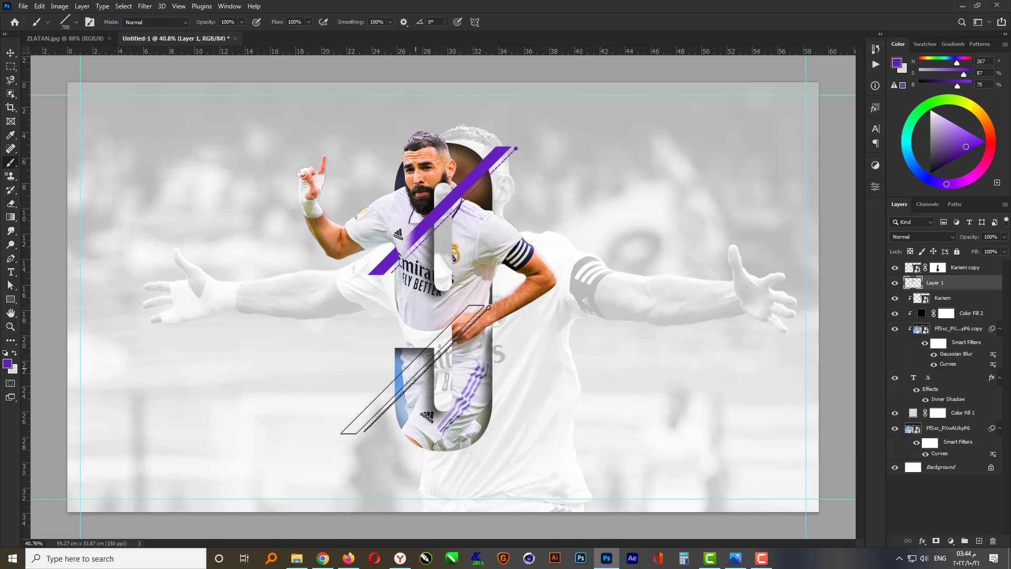
Pick a longer diagonal line brush at 1000 px and stamp a second purple stripe across the lower part of the 9
{"action": "right_click", "coordinate": [472, 374]}
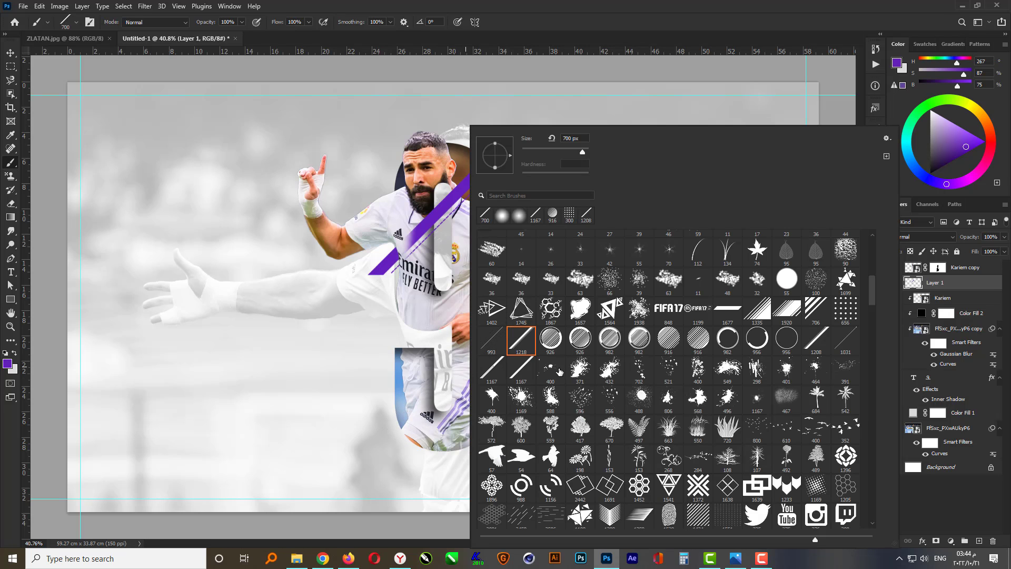
{"action": "left_click", "coordinate": [815, 340]}
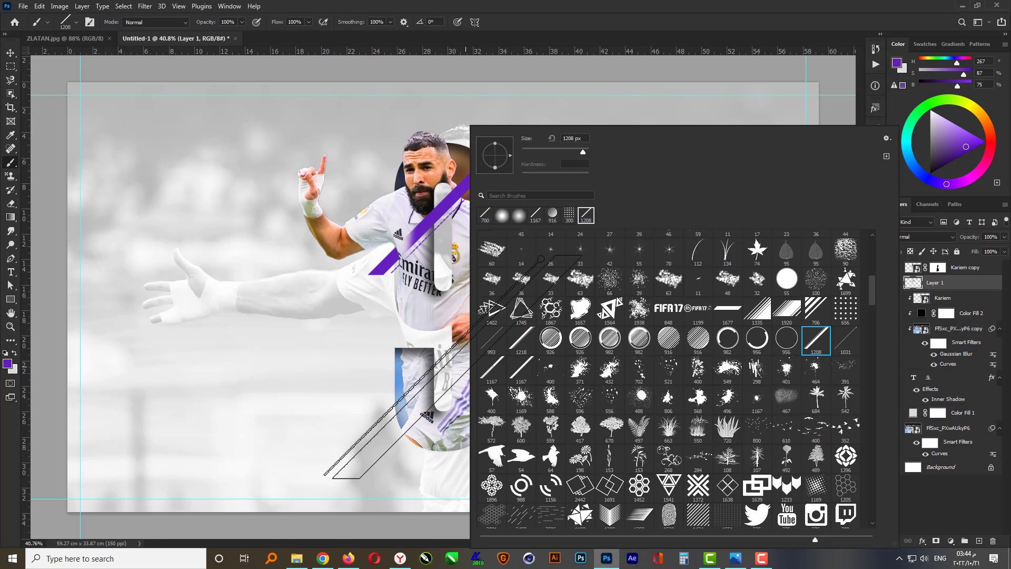
{"action": "left_click", "coordinate": [574, 139]}
{"action": "type", "text": "1000"}
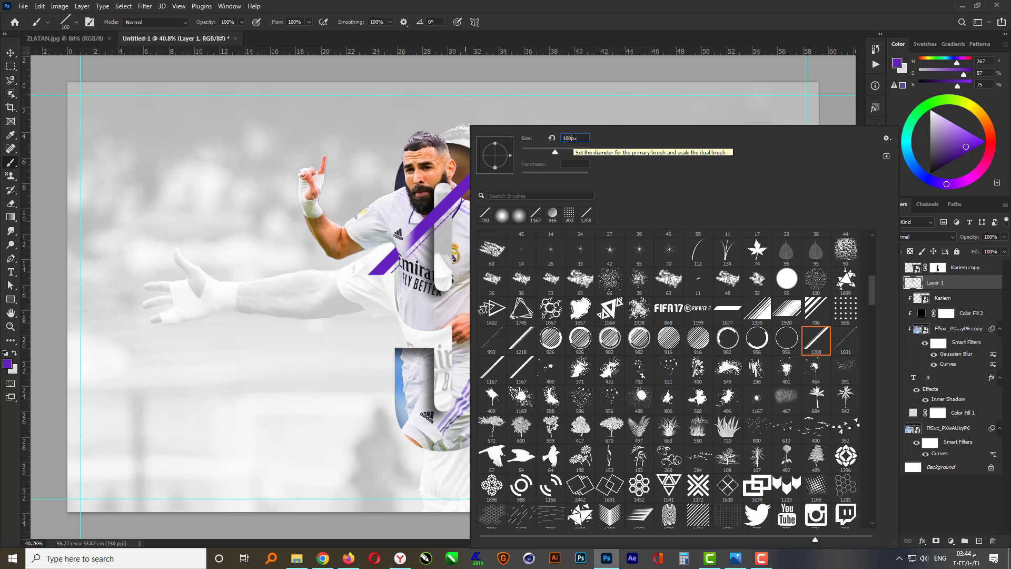
{"action": "key", "text": "Return"}
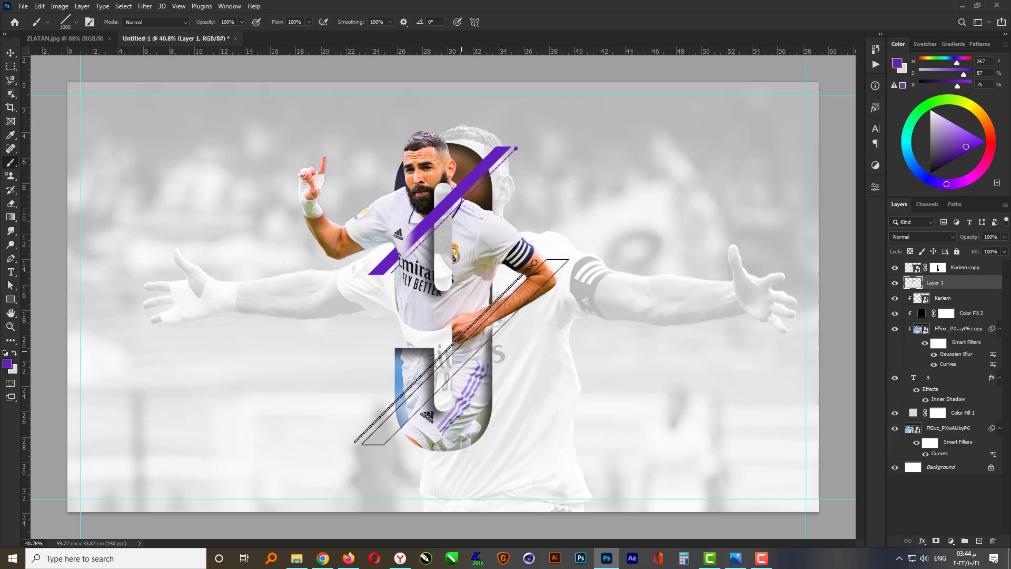
{"action": "left_click", "coordinate": [461, 349]}
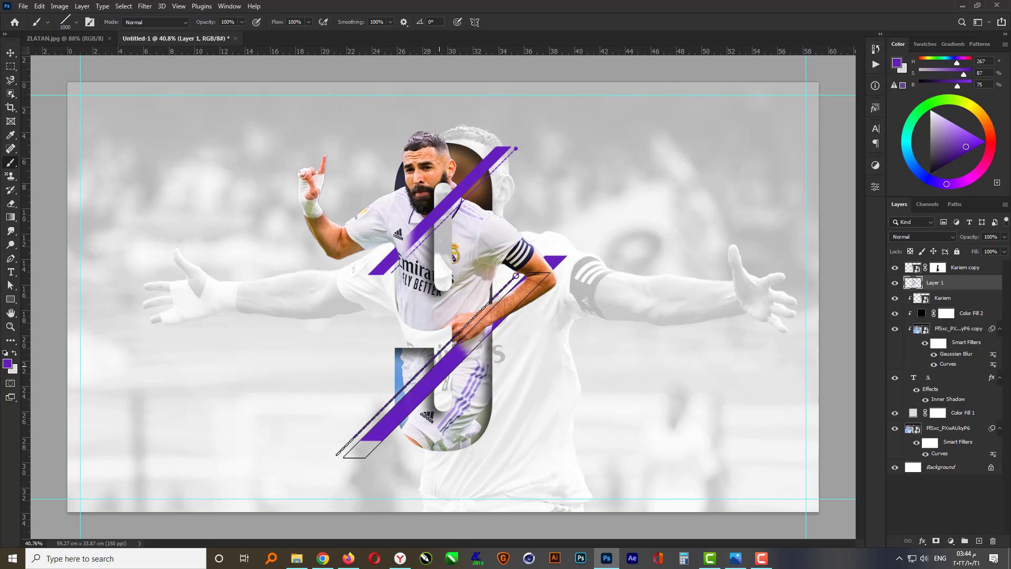
Move the stripe layer beneath the Kariem layer in the layer stack
{"action": "left_click", "coordinate": [11, 53]}
{"action": "left_click_drag", "start_coordinate": [962, 285], "coordinate": [965, 303]}
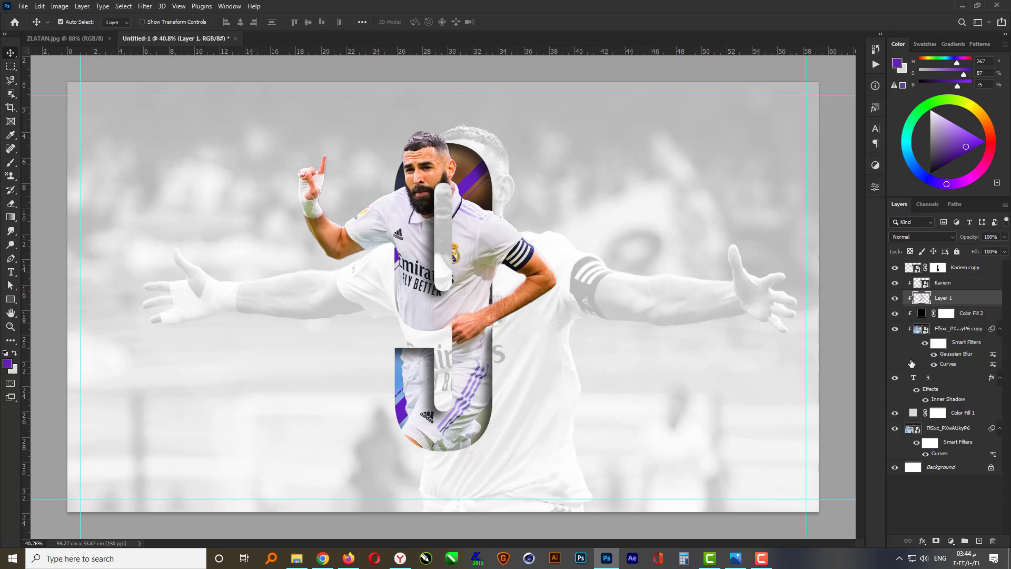
{"action": "left_click", "coordinate": [961, 286]}
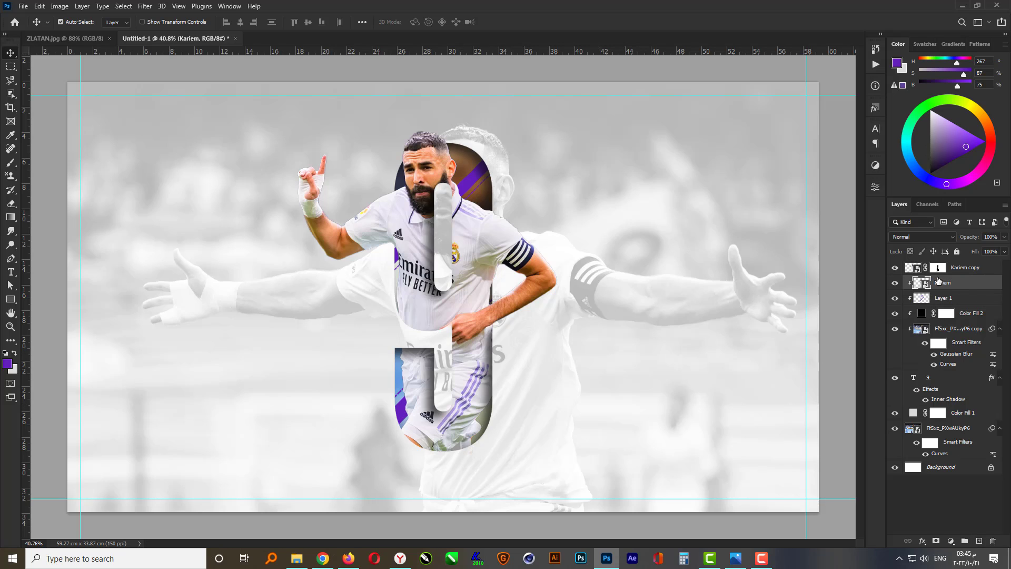
Add a new layer at the top and stamp a purple dot-grid brush to the right of the 9
{"action": "left_click", "coordinate": [973, 268]}
{"action": "left_click", "coordinate": [978, 541]}
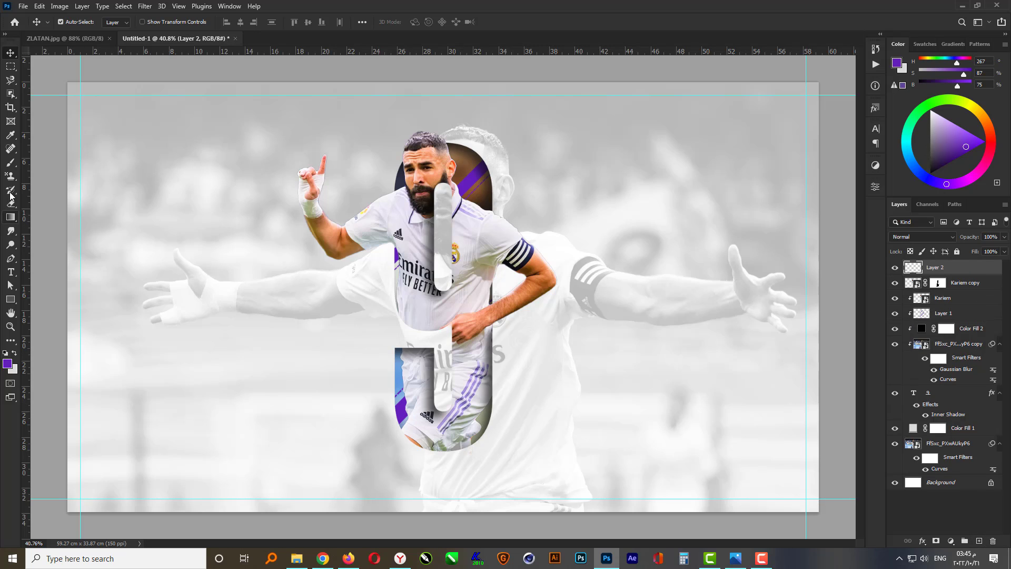
{"action": "left_click", "coordinate": [10, 162]}
{"action": "right_click", "coordinate": [615, 306]}
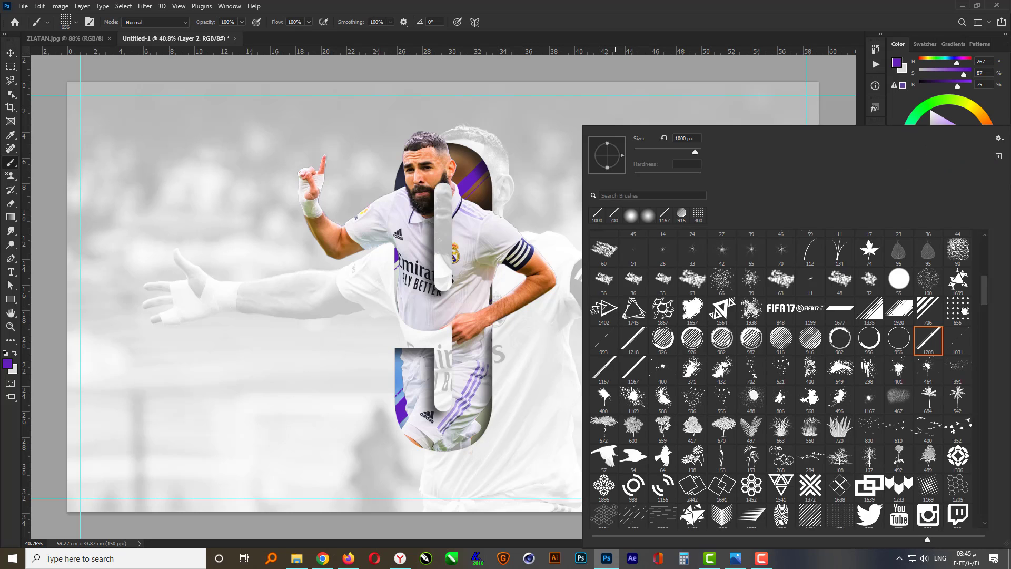
{"action": "left_click", "coordinate": [957, 310]}
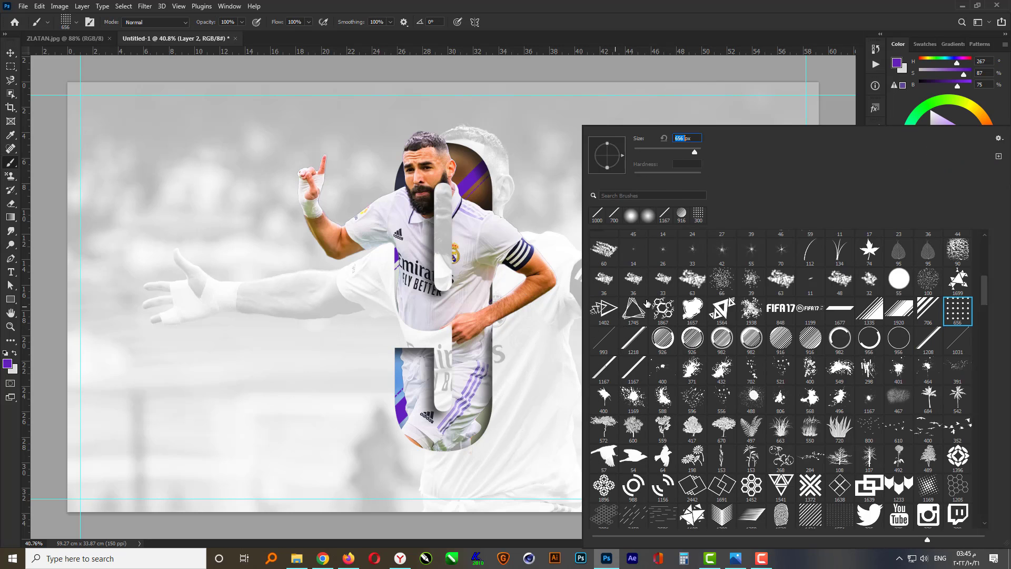
{"action": "key", "text": "Return"}
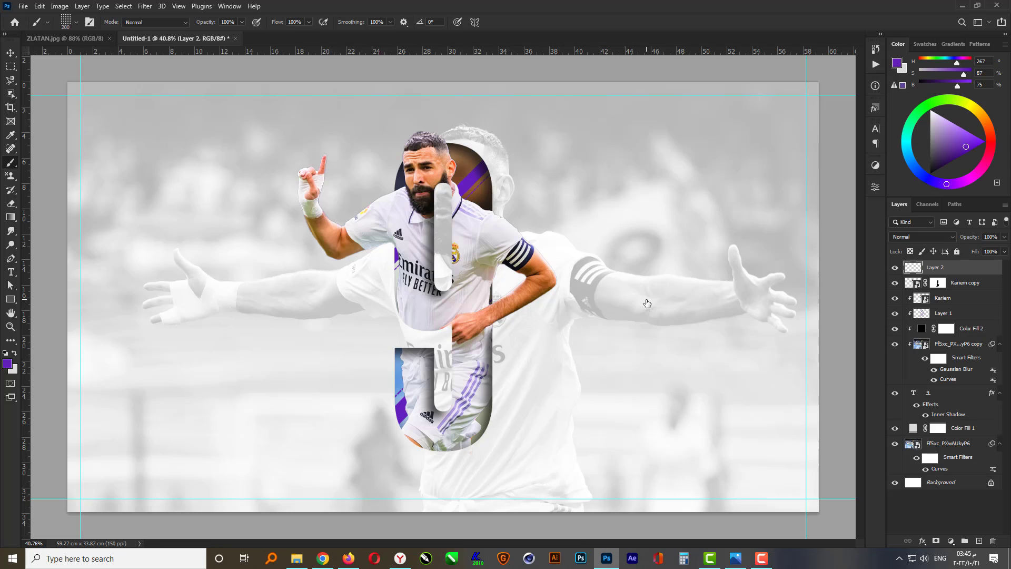
{"action": "scroll", "coordinate": [527, 390], "scroll_direction": "up", "scroll_amount": 1}
{"action": "left_click", "coordinate": [543, 358]}
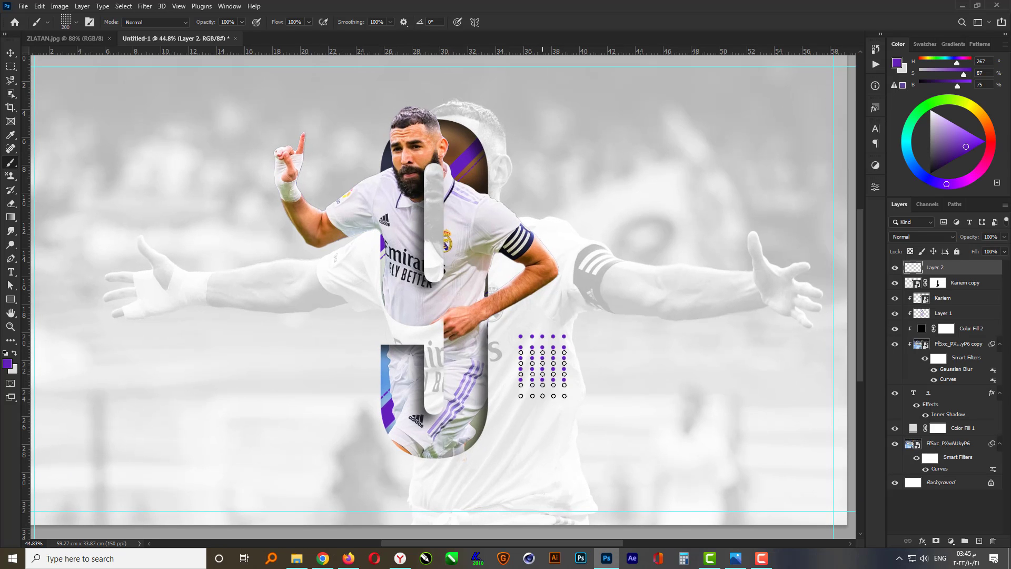
Duplicate the dot grid downward and merge the two dot layers into one
{"action": "key", "text": "v"}
{"action": "scroll", "coordinate": [598, 406], "scroll_direction": "up", "scroll_amount": 2}
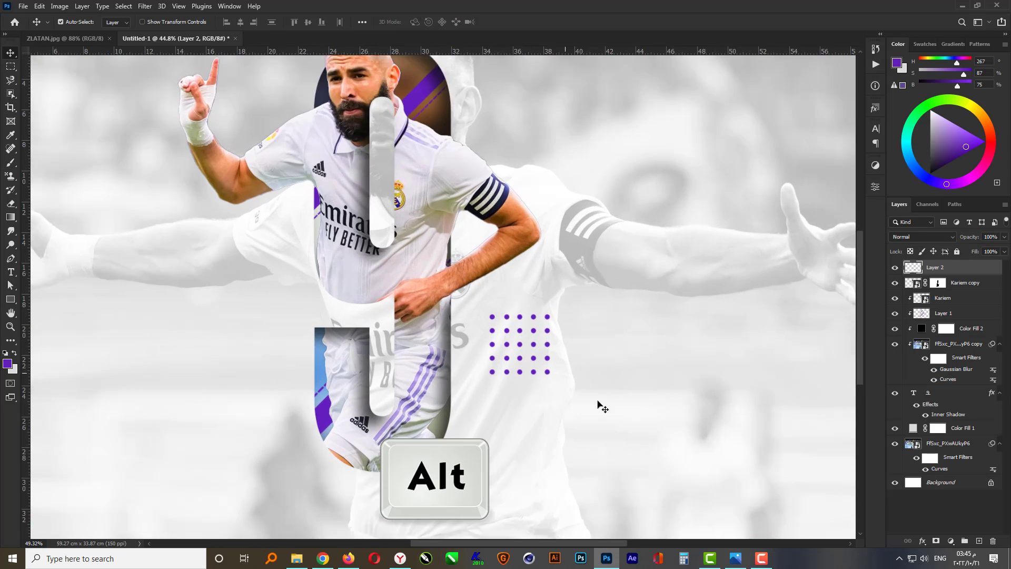
{"action": "left_click_drag", "start_coordinate": [487, 293], "coordinate": [485, 379]}
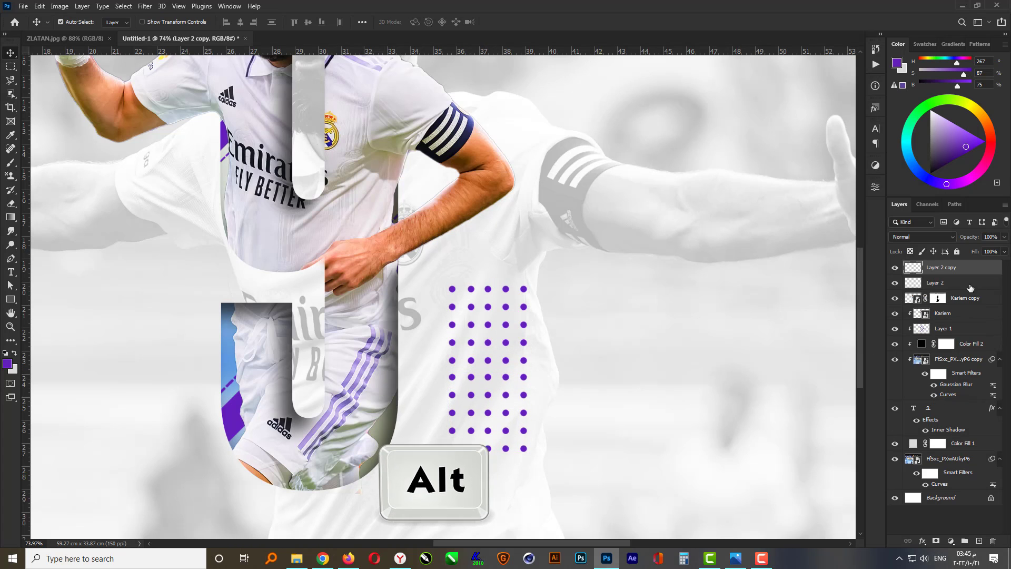
{"action": "left_click", "coordinate": [948, 285], "text": "shift"}
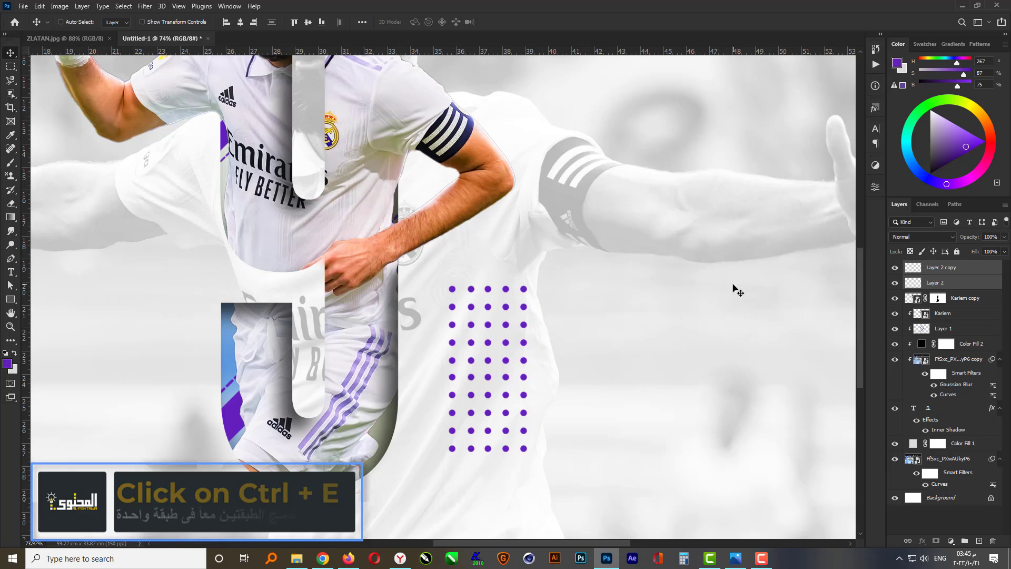
{"action": "key", "text": "ctrl+e"}
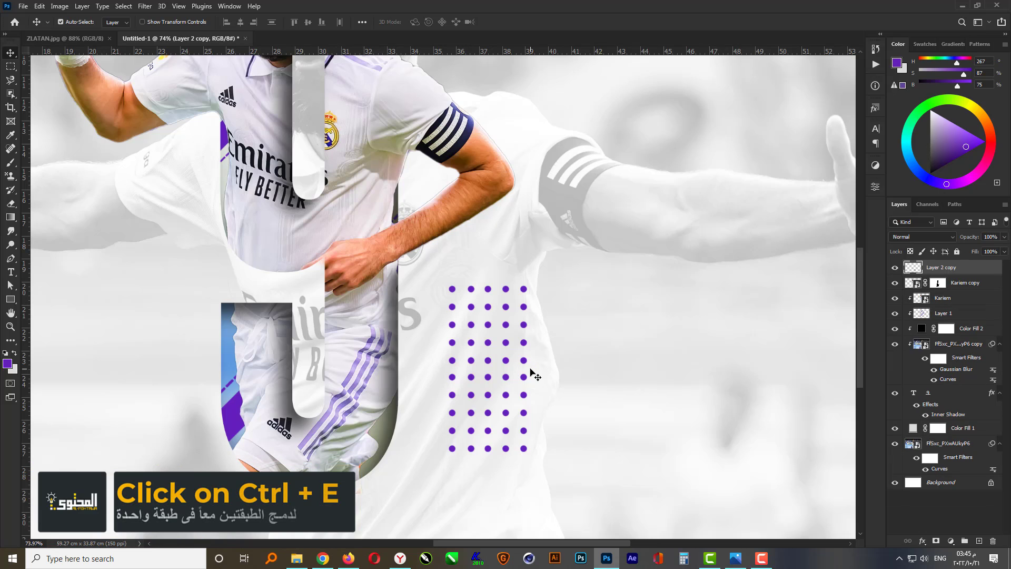
Select and delete the bottom rows of the dot grid
{"action": "left_click", "coordinate": [10, 67]}
{"action": "left_click_drag", "start_coordinate": [435, 480], "coordinate": [577, 424]}
{"action": "key", "text": "Delete"}
{"action": "key", "text": "ctrl+d"}
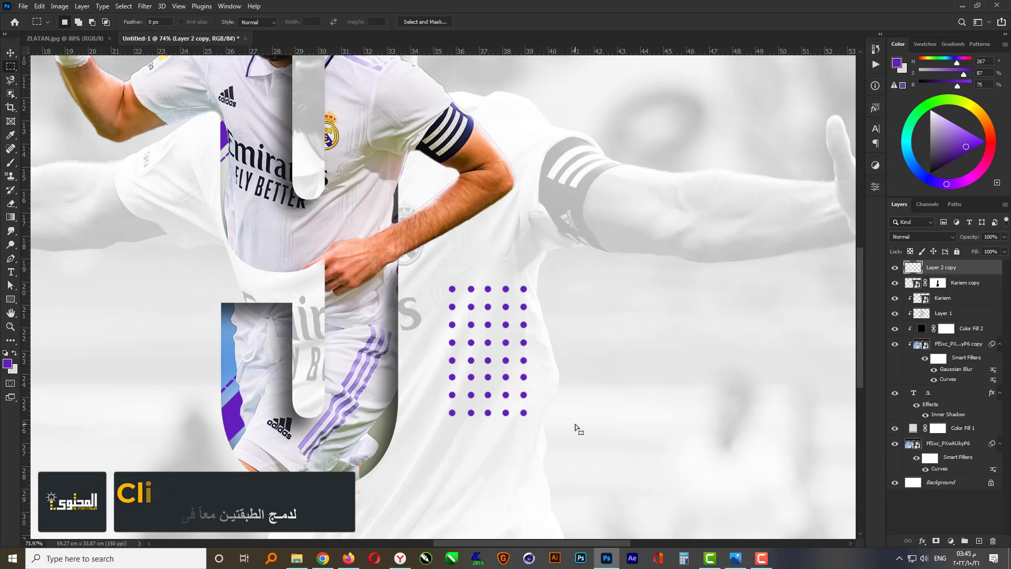
Move the dot grid to the left of the 9's lower half
{"action": "key", "text": "v"}
{"action": "scroll", "coordinate": [569, 437], "scroll_direction": "down", "scroll_amount": 3}
{"action": "left_click_drag", "start_coordinate": [495, 375], "coordinate": [311, 333]}
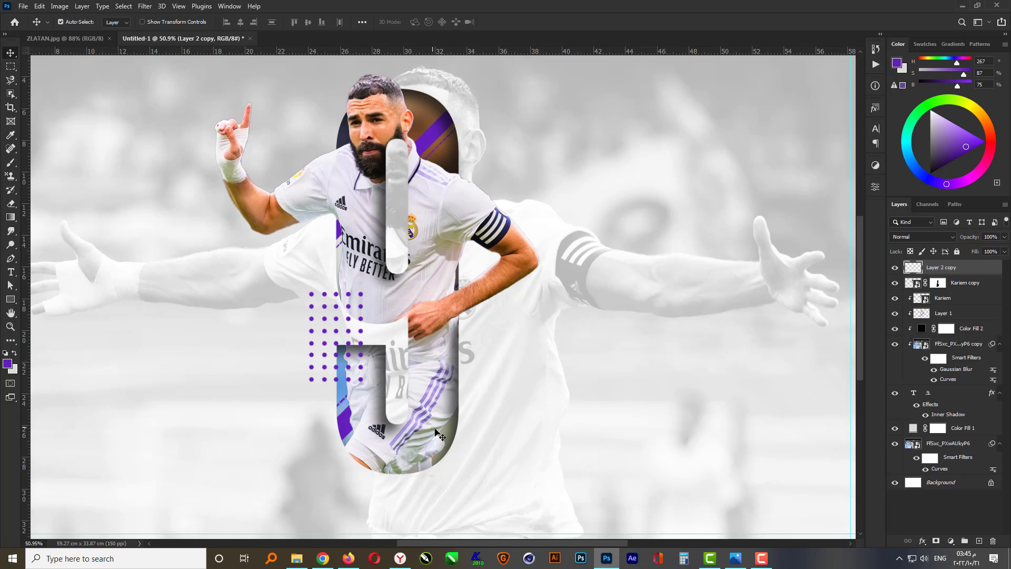
{"action": "scroll", "coordinate": [436, 429], "scroll_direction": "down", "scroll_amount": 2}
{"action": "scroll", "coordinate": [329, 302], "scroll_direction": "up", "scroll_amount": 3}
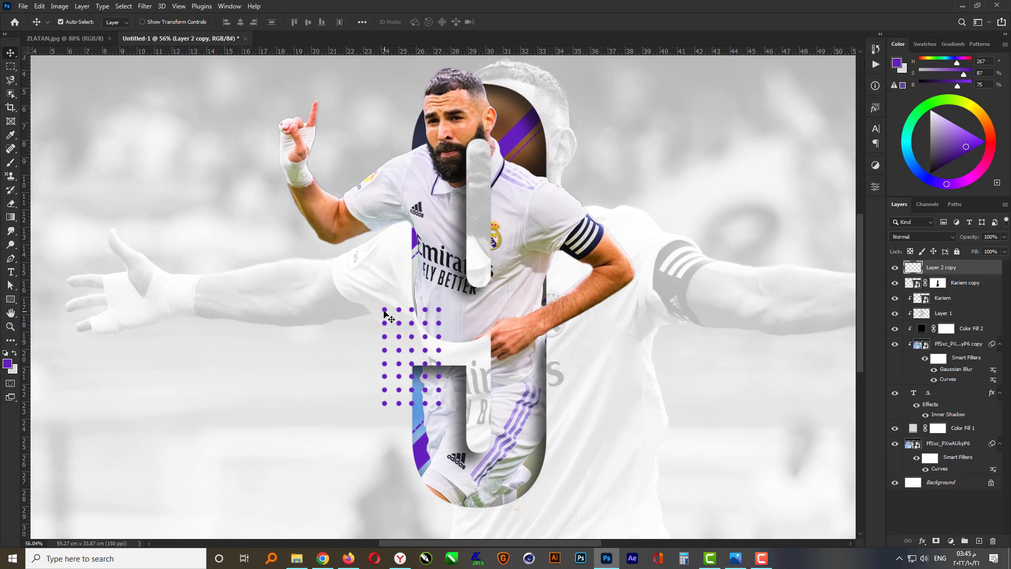
{"action": "scroll", "coordinate": [388, 315], "scroll_direction": "down", "scroll_amount": 2}
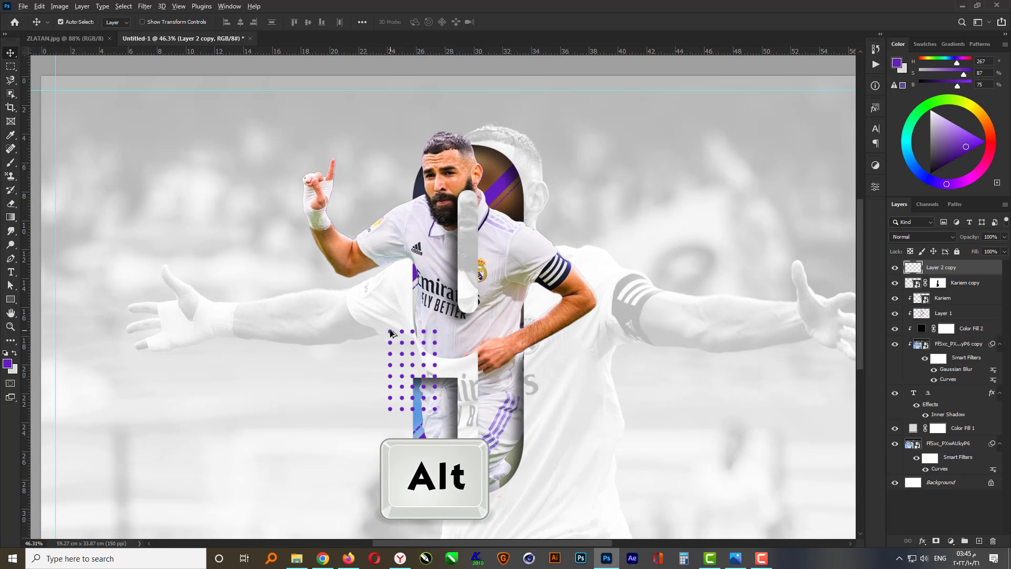
Duplicate the dot grid to the top of the 9 and rotate the copy 90°
{"action": "left_click_drag", "start_coordinate": [390, 332], "coordinate": [501, 146], "text": "alt"}
{"action": "key", "text": "ctrl+t"}
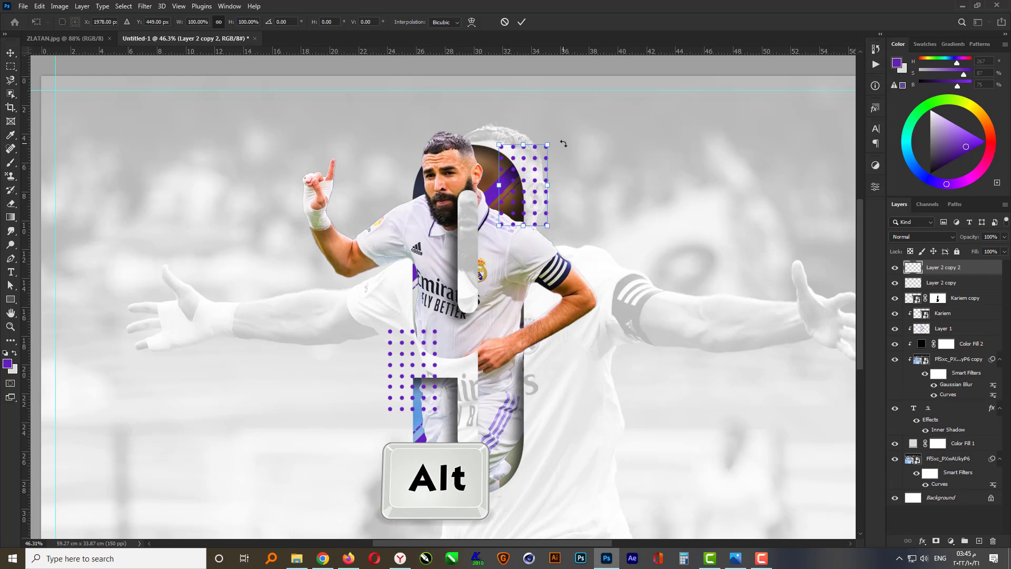
{"action": "left_click_drag", "start_coordinate": [563, 144], "coordinate": [627, 255], "text": "shift"}
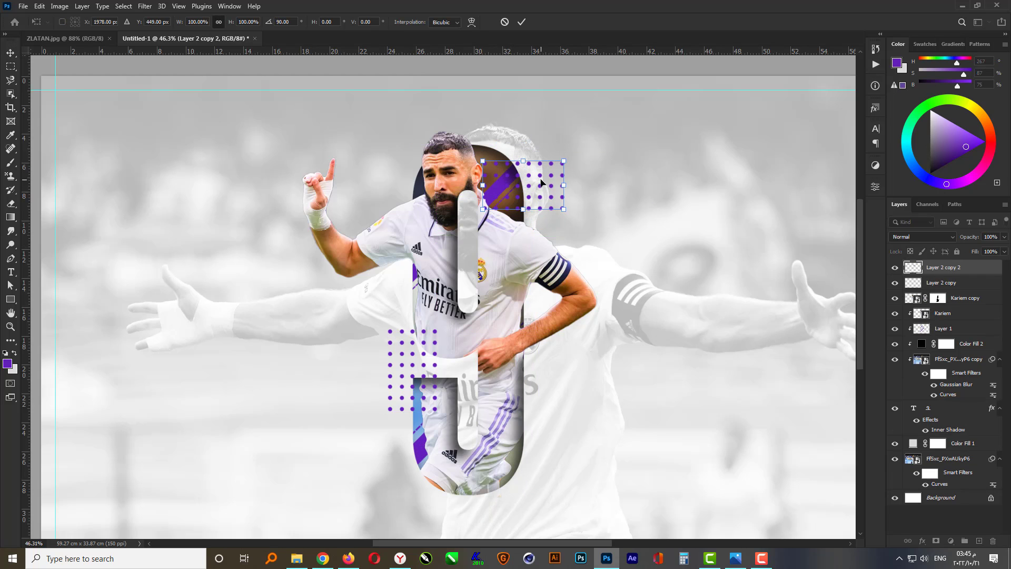
{"action": "left_click_drag", "start_coordinate": [540, 183], "coordinate": [487, 145]}
{"action": "key", "text": "Return"}
Move the rotated dot copy beneath the Kariem copy layer and give it a white Color Overlay
{"action": "left_click_drag", "start_coordinate": [943, 276], "coordinate": [924, 300]}
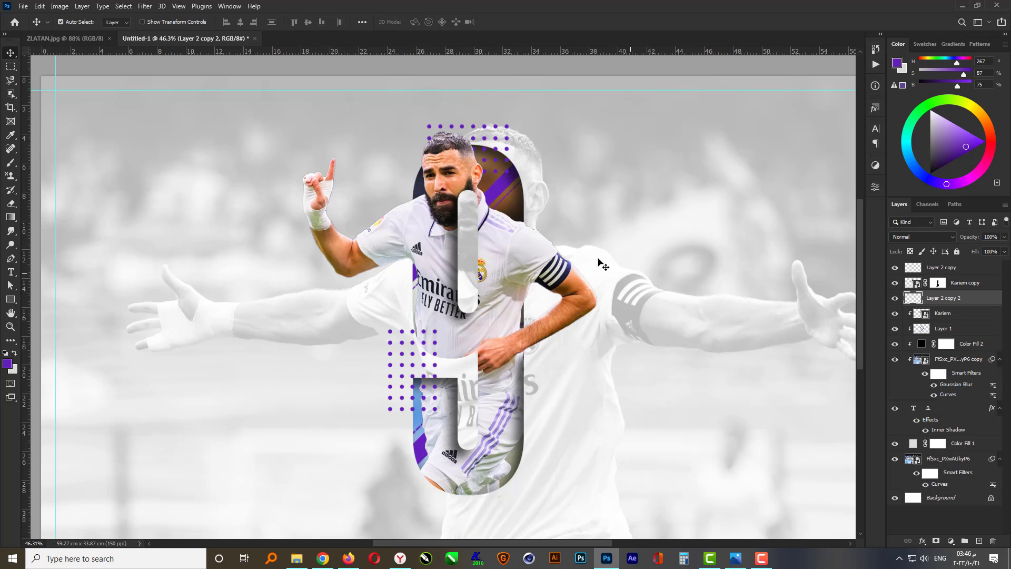
{"action": "left_click", "coordinate": [922, 541]}
{"action": "left_click", "coordinate": [934, 501]}
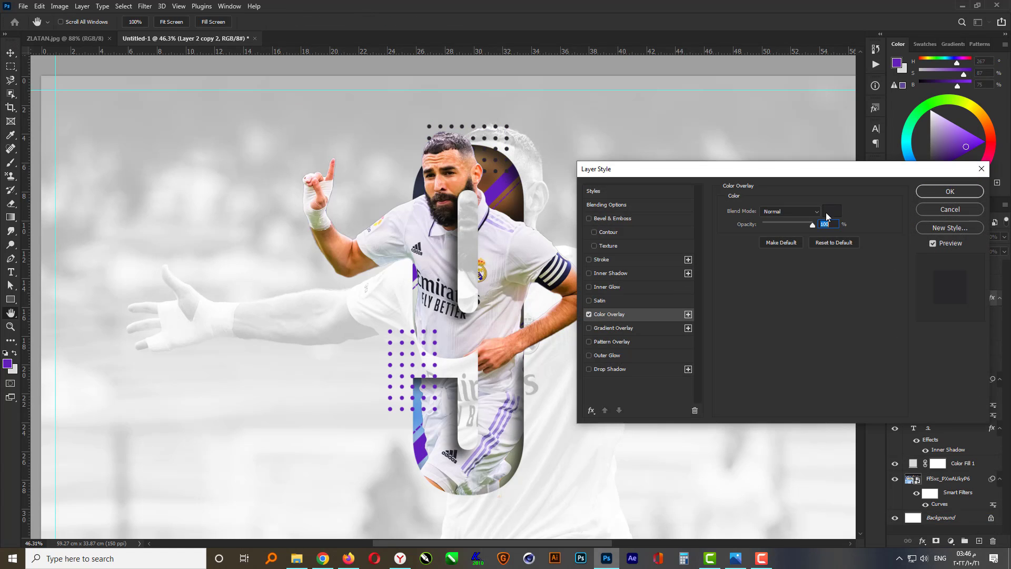
{"action": "left_click", "coordinate": [831, 211]}
{"action": "type", "text": "0"}
{"action": "key", "text": "Tab"}
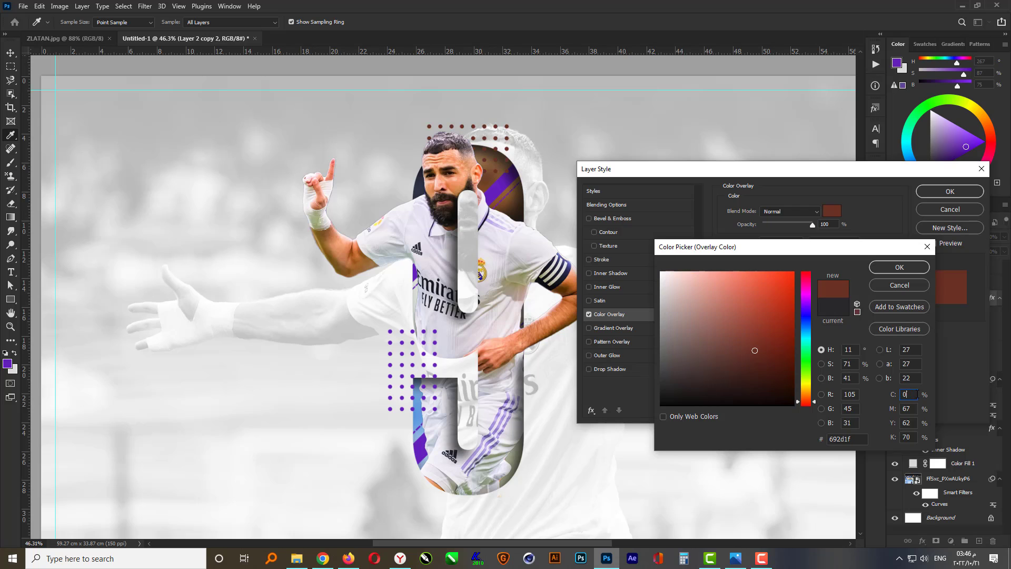
{"action": "type", "text": "0"}
{"action": "key", "text": "Tab"}
{"action": "type", "text": "0"}
{"action": "key", "text": "Tab"}
{"action": "type", "text": "0"}
{"action": "key", "text": "Return"}
Nudge the white dot grid slightly right and down at the top of the 9
{"action": "key", "text": "Return"}
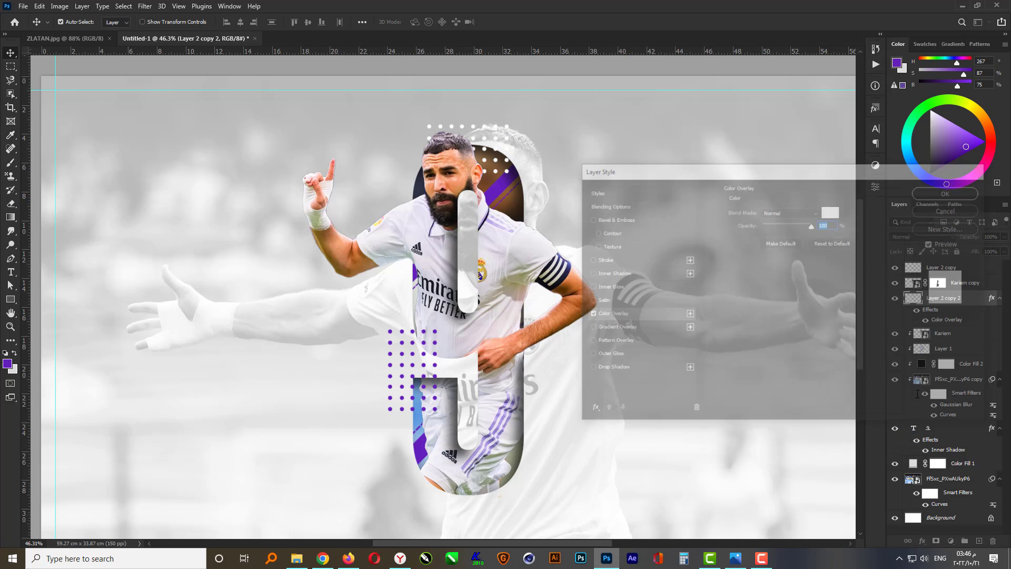
{"action": "key", "text": "ctrl+t"}
{"action": "left_click_drag", "start_coordinate": [507, 121], "coordinate": [495, 135]}
{"action": "key", "text": "Return"}
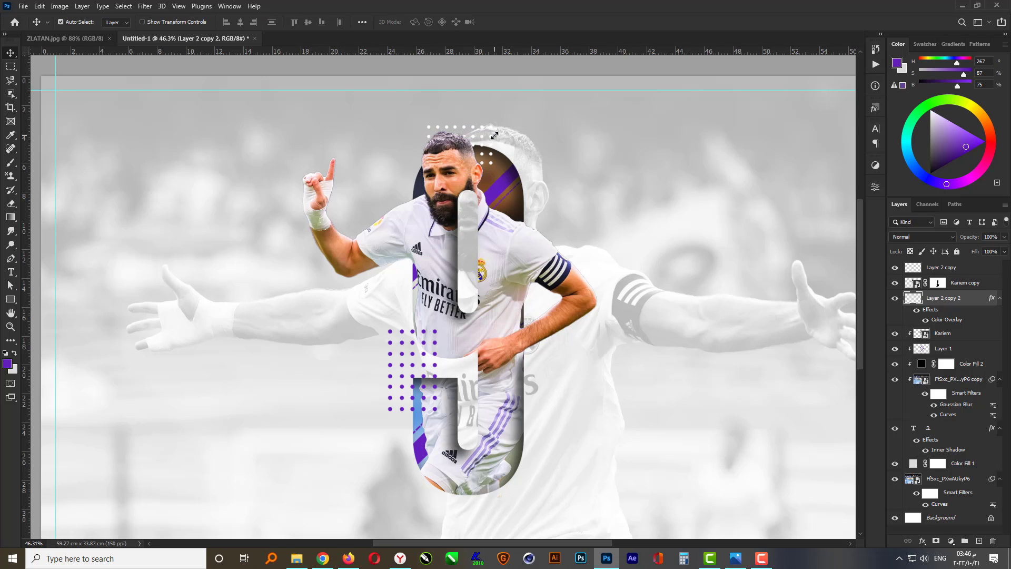
{"action": "key", "text": "shift+Right"}
{"action": "key", "text": "shift+Right"}
{"action": "key", "text": "shift+Right"}
{"action": "key", "text": "shift+Right"}
{"action": "key", "text": "shift+Down"}
{"action": "key", "text": "shift+Down"}
{"action": "scroll", "coordinate": [495, 135], "scroll_direction": "down", "scroll_amount": 1}
{"action": "scroll", "coordinate": [425, 256], "scroll_direction": "down", "scroll_amount": 2}
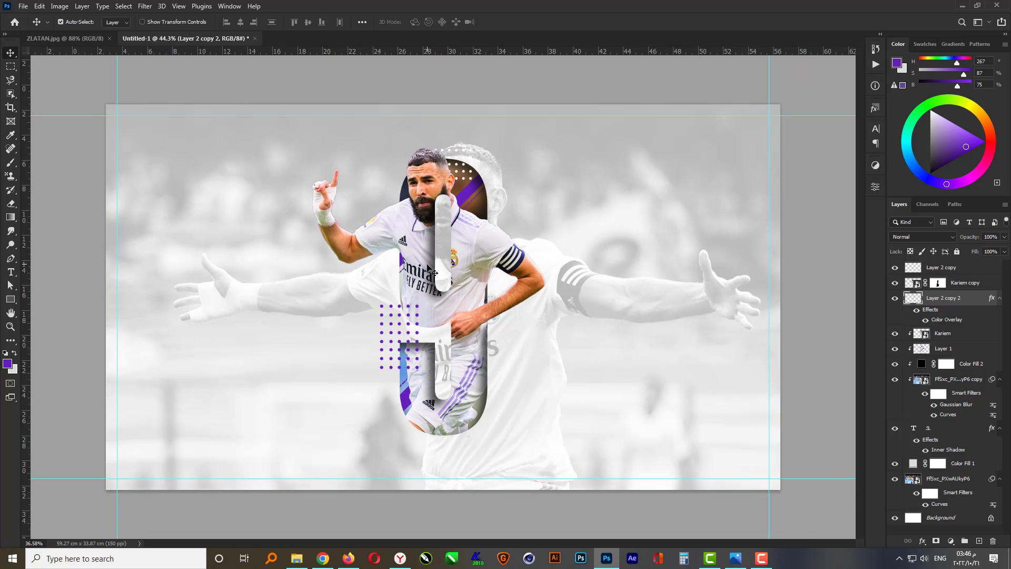
Type a purple plus sign with the Type tool on the canvas to the right of the player
{"action": "left_click", "coordinate": [495, 516]}
{"action": "scroll", "coordinate": [432, 348], "scroll_direction": "up", "scroll_amount": 1}
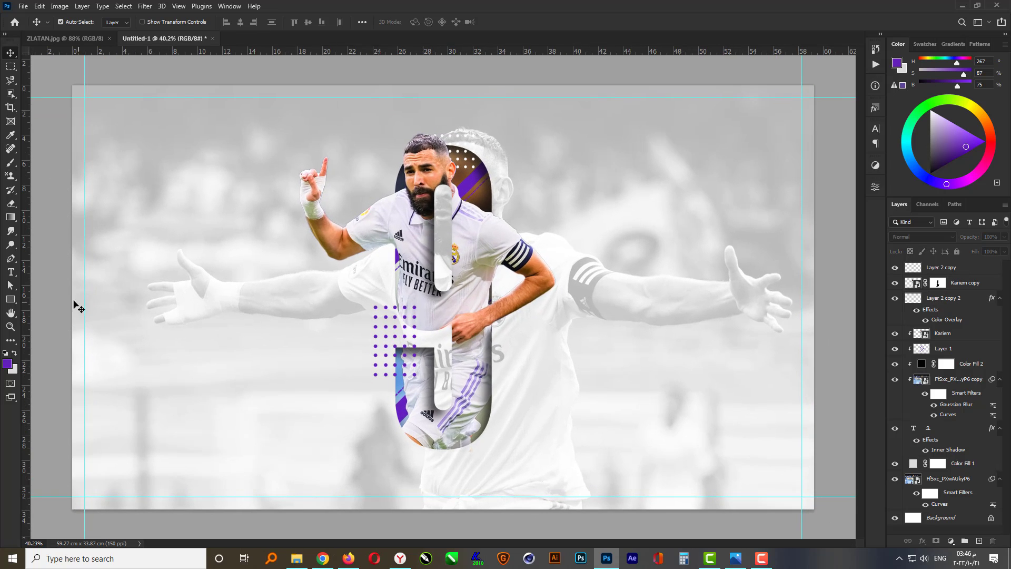
{"action": "left_click", "coordinate": [12, 272]}
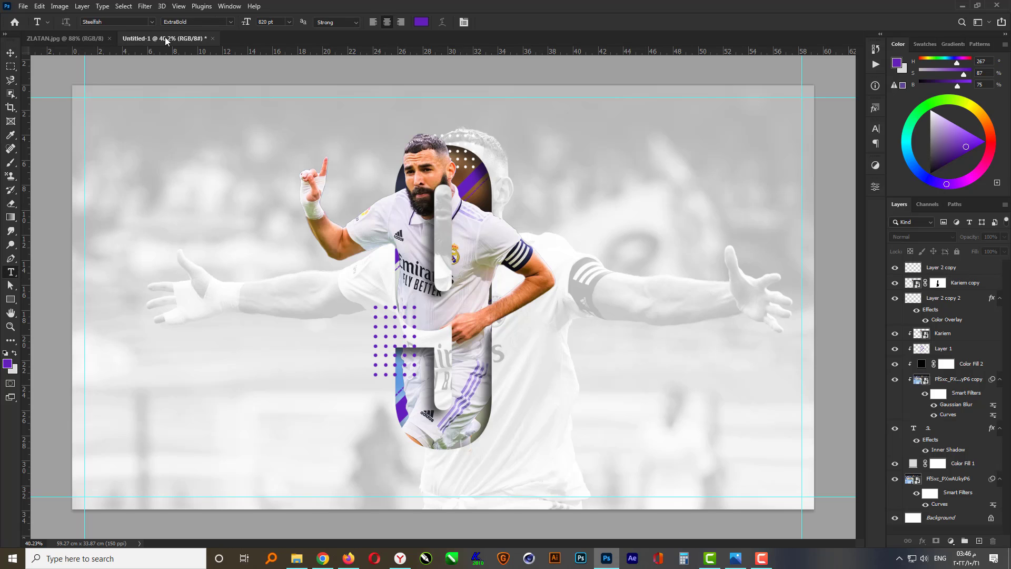
{"action": "left_click", "coordinate": [599, 394]}
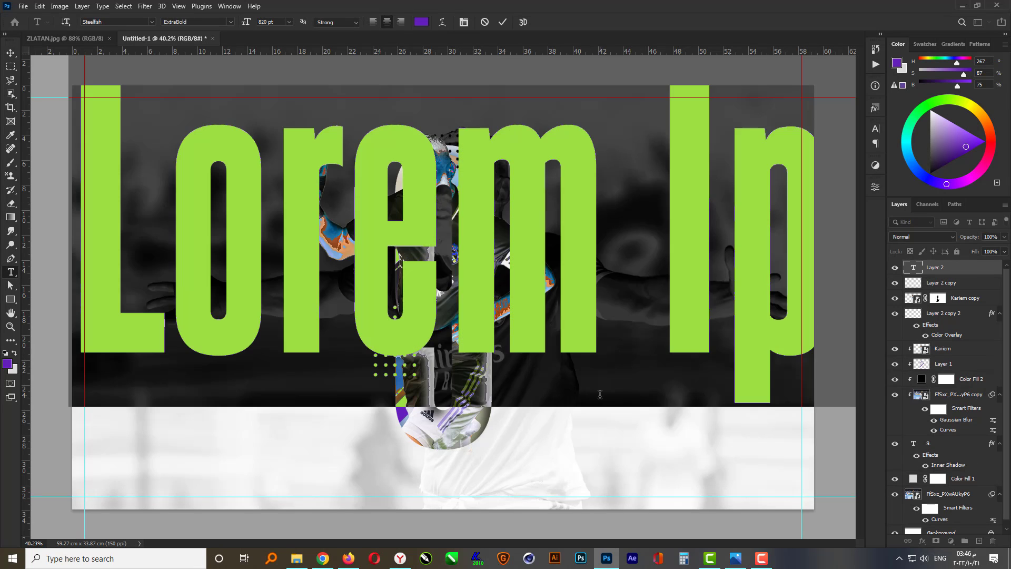
{"action": "type", "text": "+"}
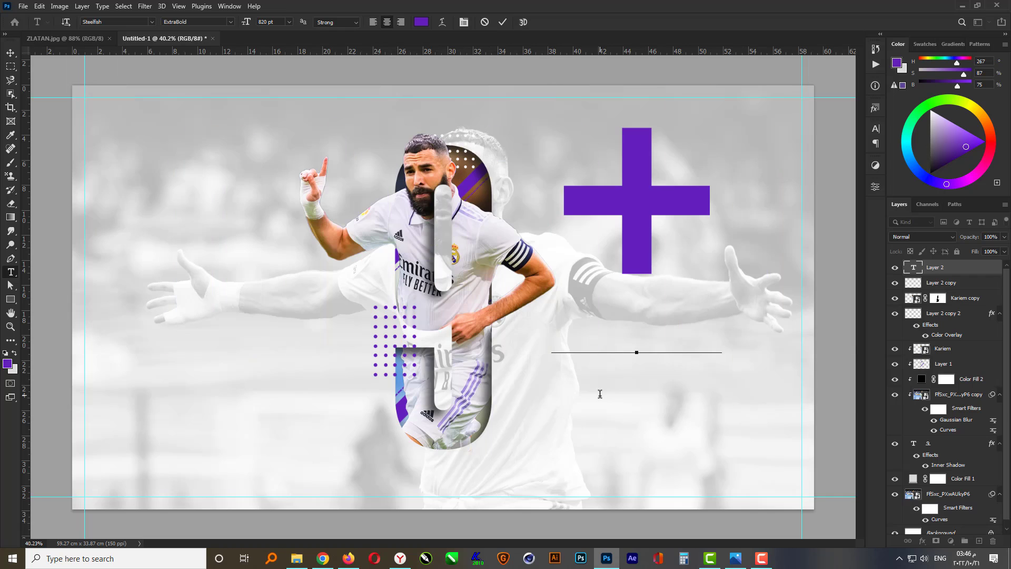
{"action": "key", "text": "ctrl+Return"}
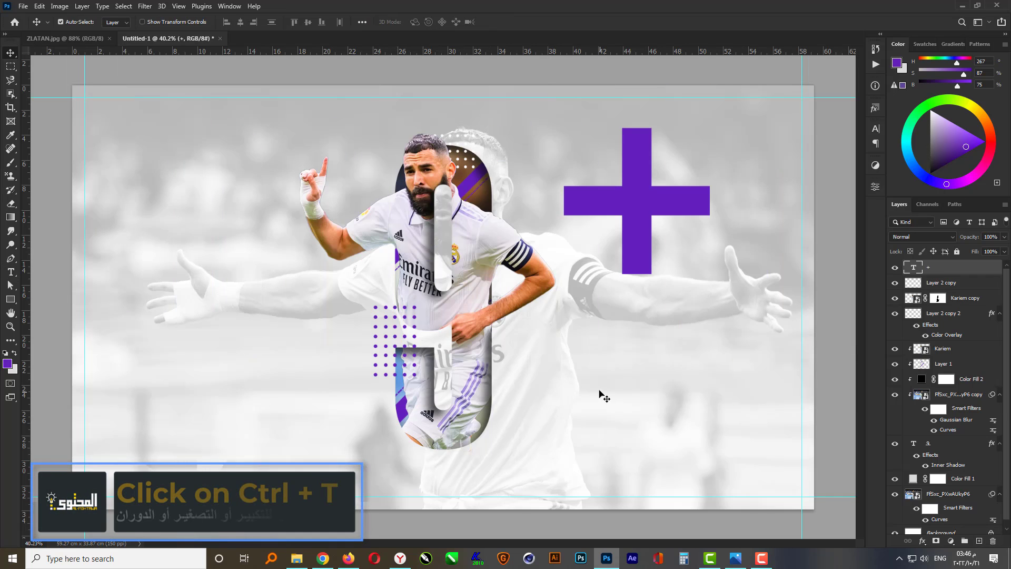
Scale the plus sign down and place it beside the player's raised hand
{"action": "key", "text": "ctrl+t"}
{"action": "left_click_drag", "start_coordinate": [721, 405], "coordinate": [396, 155]}
{"action": "key", "text": "Return"}
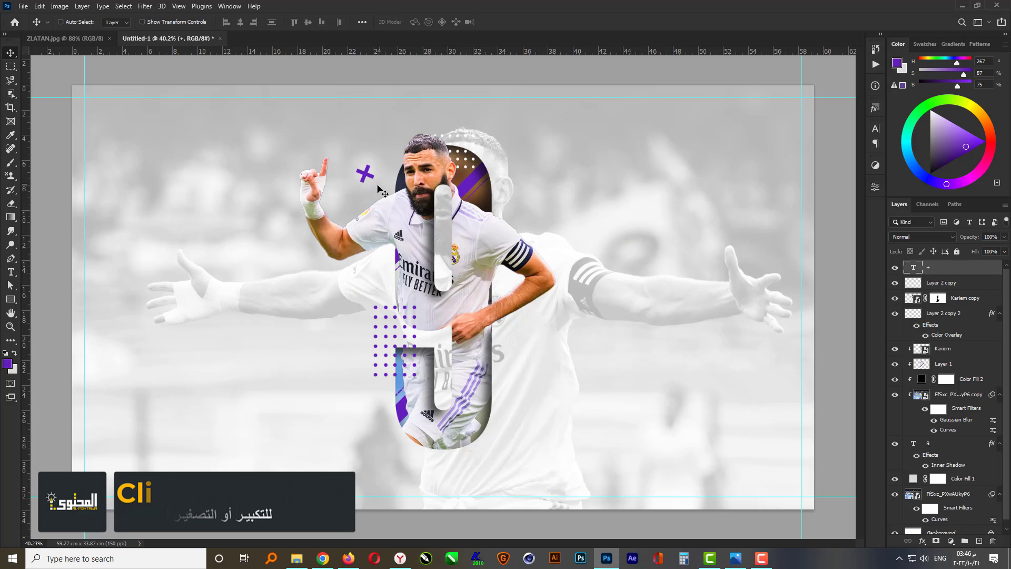
{"action": "key", "text": "ctrl+t"}
{"action": "key", "text": "Return"}
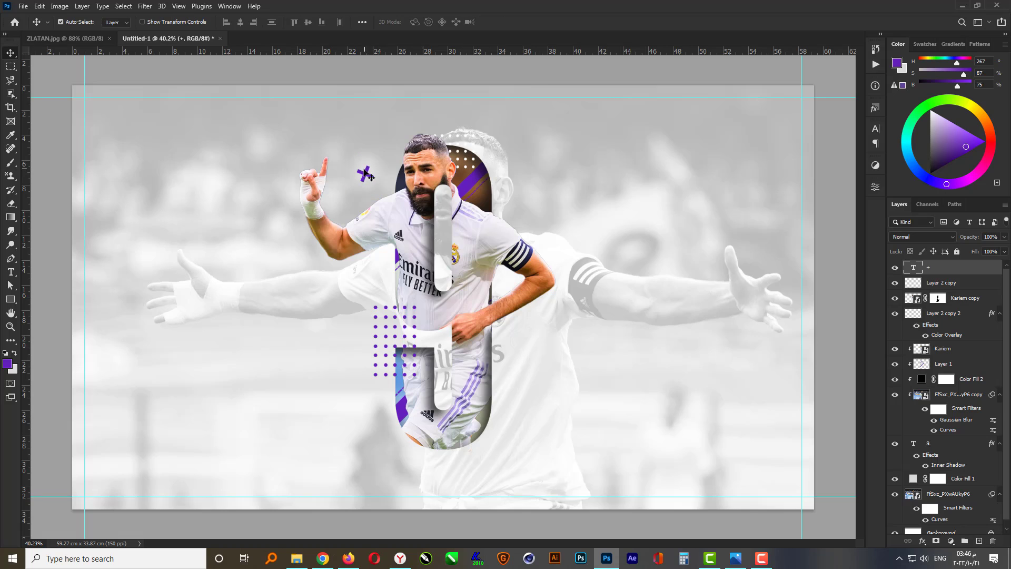
Duplicate the plus sign to the right of the 9 and scale the copy slightly smaller
{"action": "left_click_drag", "start_coordinate": [364, 175], "coordinate": [529, 333]}
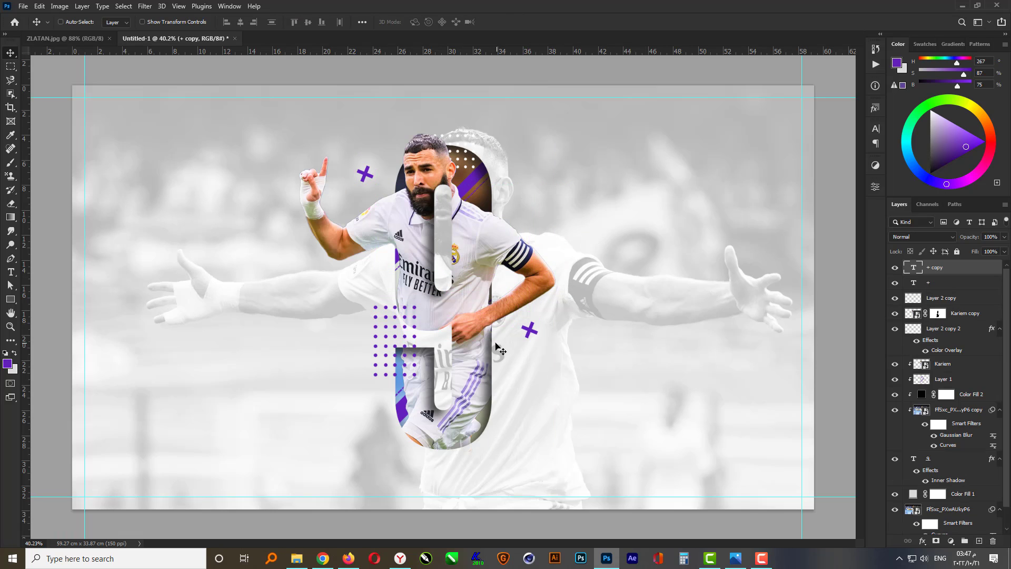
{"action": "key", "text": "ctrl+t"}
{"action": "scroll", "coordinate": [513, 335], "scroll_direction": "up", "scroll_amount": 2}
{"action": "left_click_drag", "start_coordinate": [570, 304], "coordinate": [587, 325]}
{"action": "key", "text": "Return"}
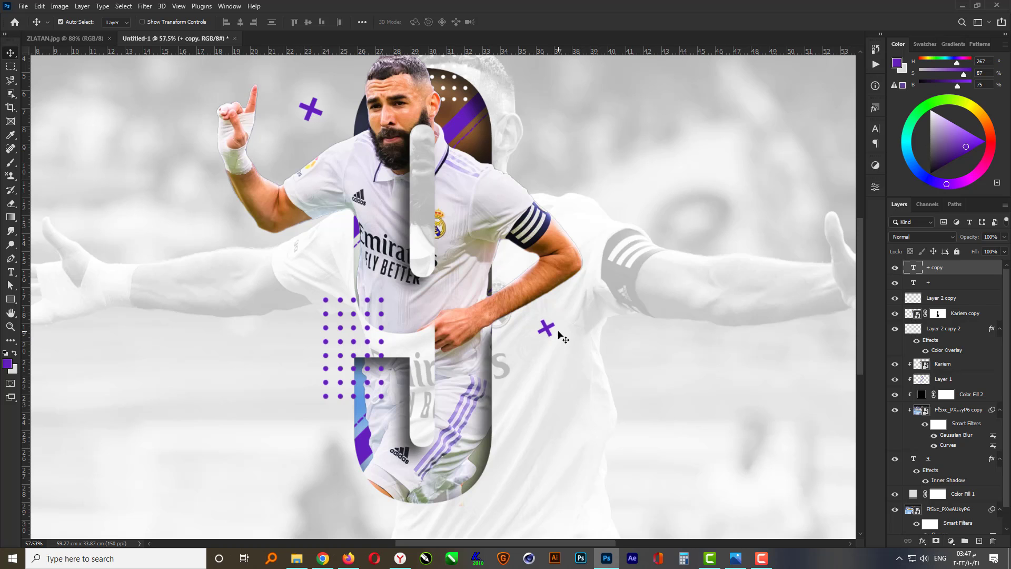
Draw a small purple square about 0.66 cm wide to the right of the 9 and set its corner radius to 0 px
{"action": "scroll", "coordinate": [580, 368], "scroll_direction": "down", "scroll_amount": 2}
{"action": "scroll", "coordinate": [450, 283], "scroll_direction": "down", "scroll_amount": 2}
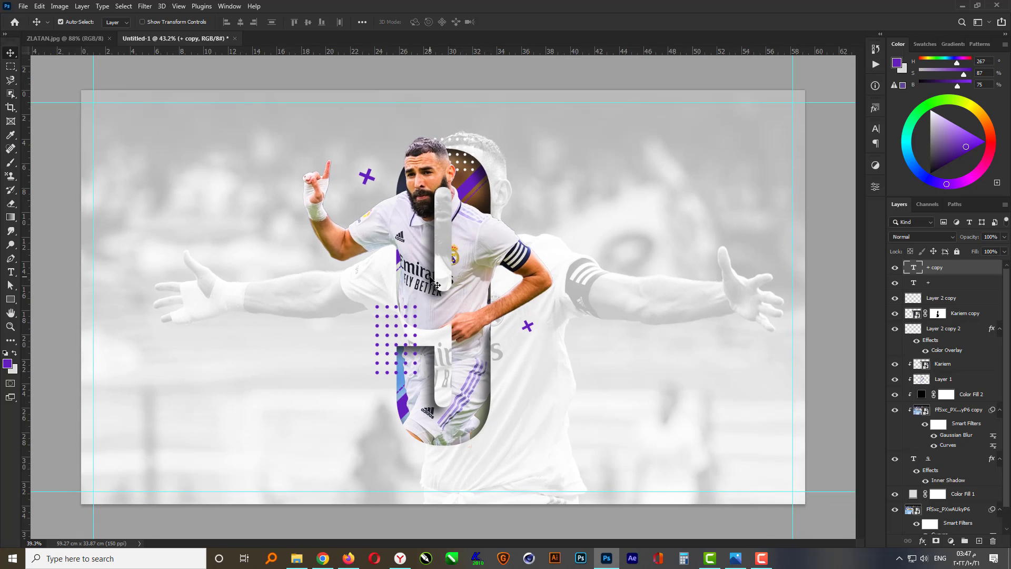
{"action": "left_click", "coordinate": [463, 496]}
{"action": "scroll", "coordinate": [356, 368], "scroll_direction": "up", "scroll_amount": 2}
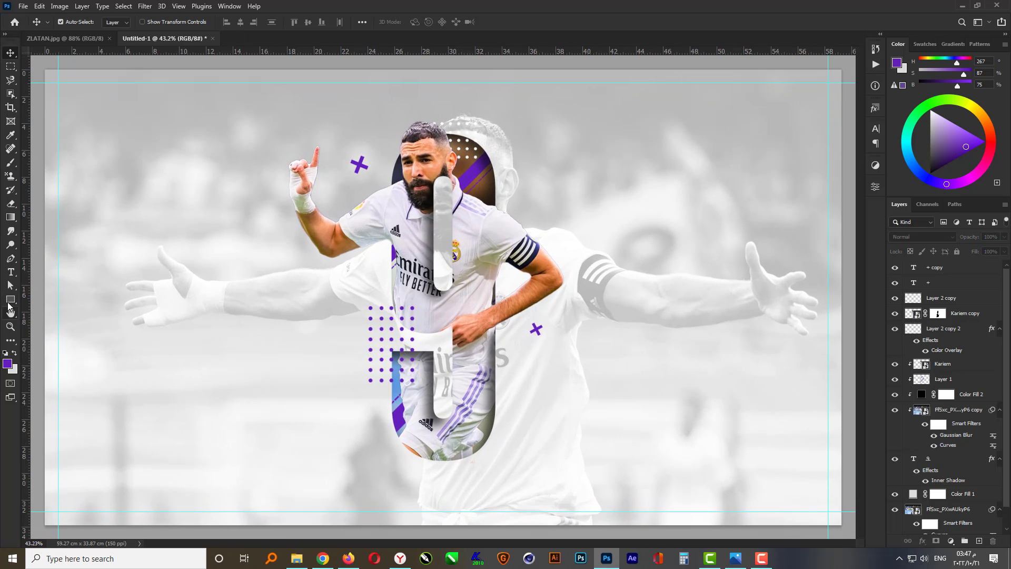
{"action": "right_click", "coordinate": [9, 302]}
{"action": "left_click", "coordinate": [48, 299]}
{"action": "left_click_drag", "start_coordinate": [550, 380], "coordinate": [559, 389]}
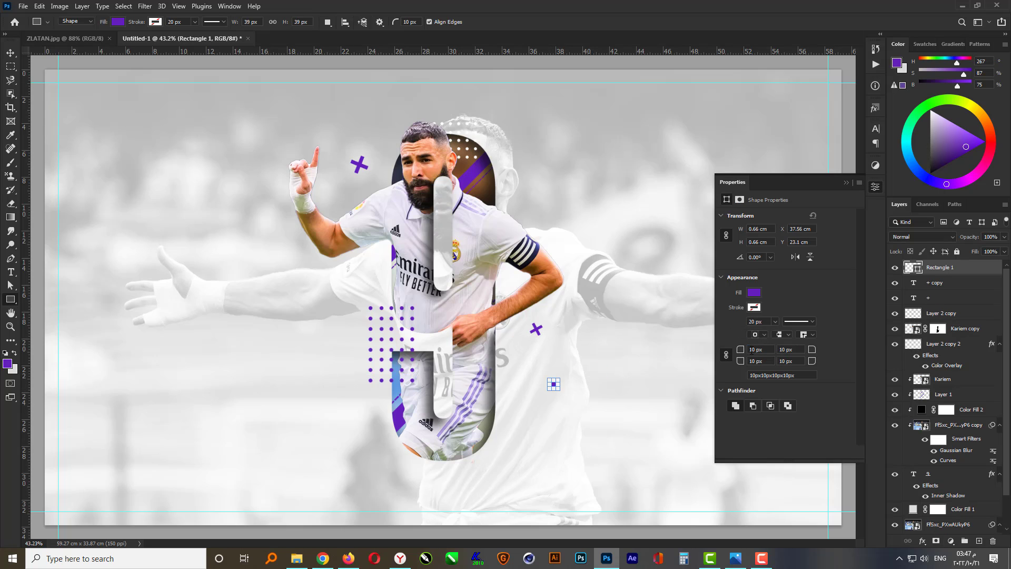
{"action": "type", "text": "0"}
{"action": "key", "text": "Return"}
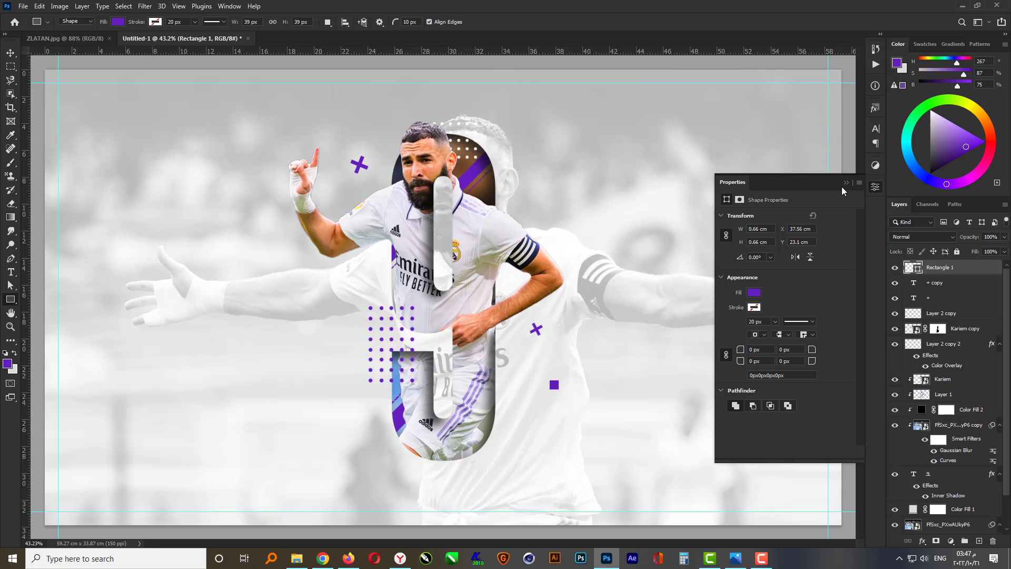
{"action": "left_click", "coordinate": [846, 183]}
Move the purple square up beside the top right of the 9
{"action": "key", "text": "ctrl+t"}
{"action": "scroll", "coordinate": [565, 388], "scroll_direction": "up", "scroll_amount": 1, "text": "alt"}
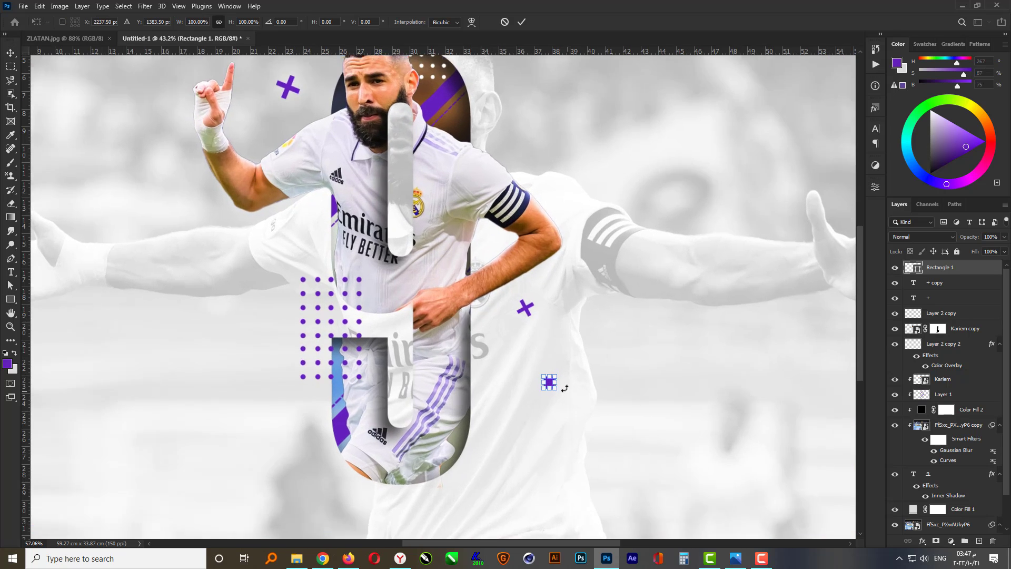
{"action": "scroll", "coordinate": [564, 388], "scroll_direction": "up", "scroll_amount": 1, "text": "alt"}
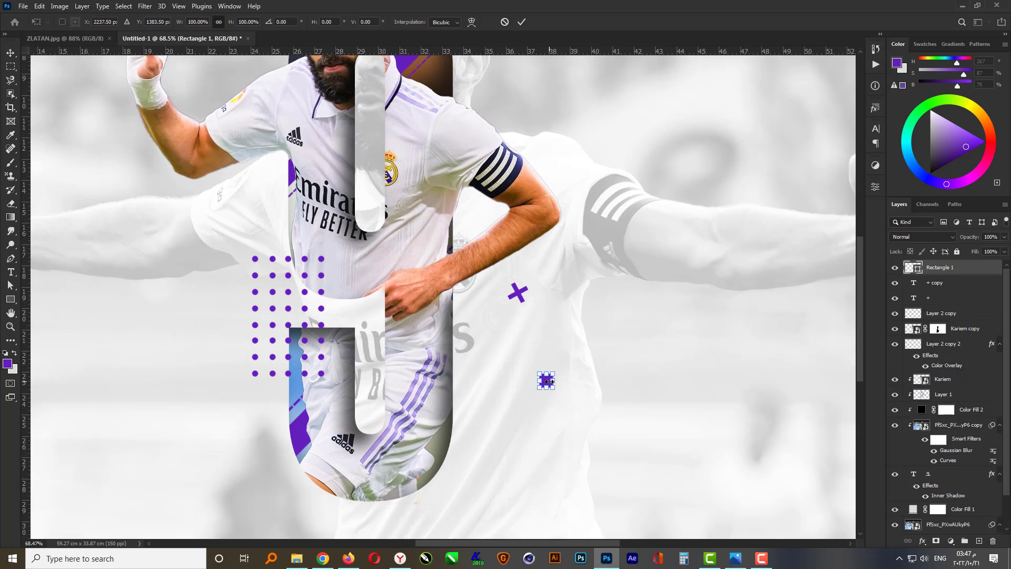
{"action": "key", "text": "Return"}
{"action": "scroll", "coordinate": [550, 392], "scroll_direction": "down", "scroll_amount": 2}
{"action": "left_click_drag", "start_coordinate": [550, 398], "coordinate": [509, 188]}
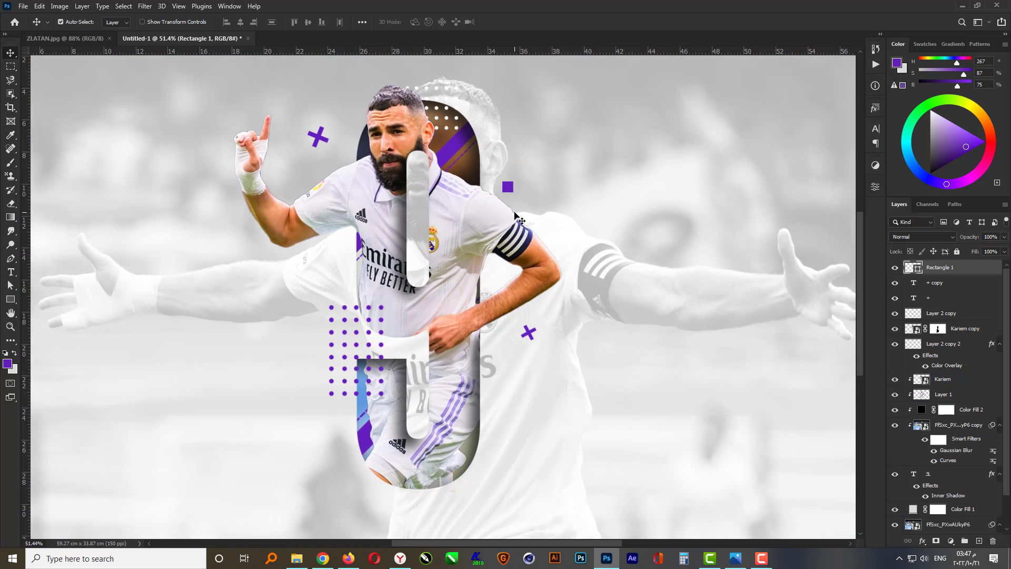
Preview the poster in full-screen mode with the guides hidden
{"action": "scroll", "coordinate": [518, 220], "scroll_direction": "down", "scroll_amount": 1}
{"action": "scroll", "coordinate": [412, 373], "scroll_direction": "up", "scroll_amount": 1}
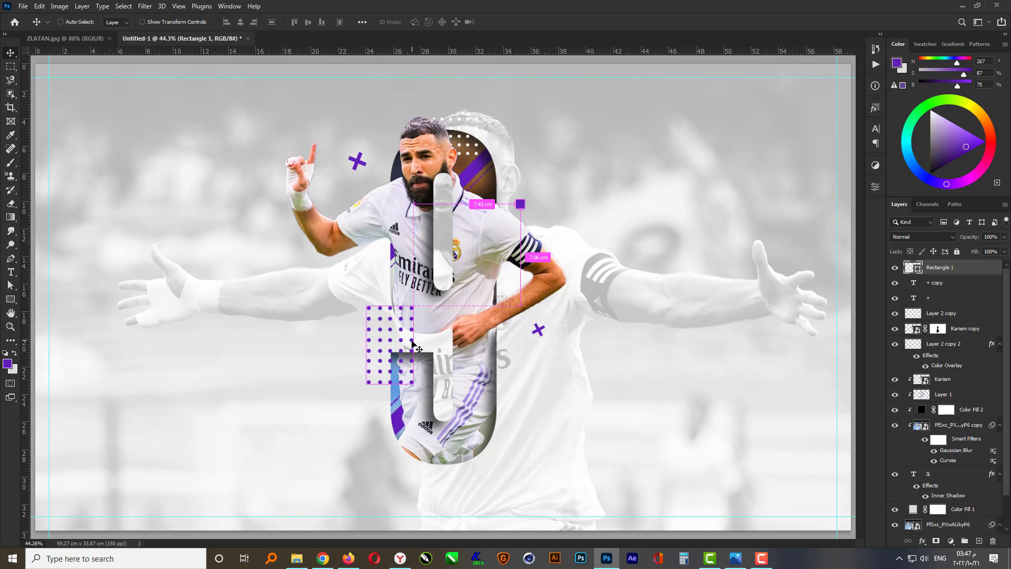
{"action": "scroll", "coordinate": [444, 383], "scroll_direction": "down", "scroll_amount": 1}
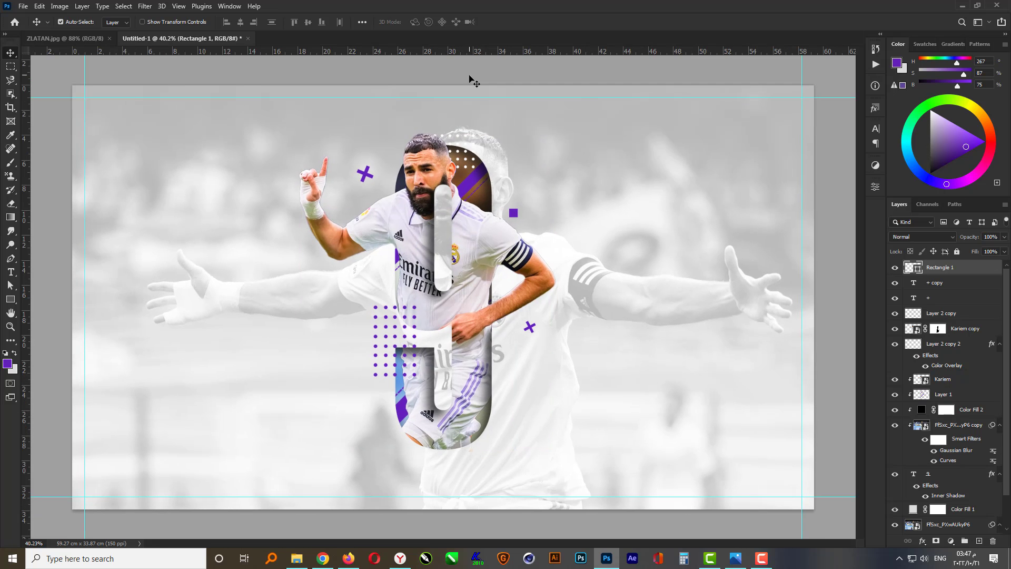
{"action": "left_click", "coordinate": [470, 79]}
{"action": "key", "text": "f"}
{"action": "key", "text": "f"}
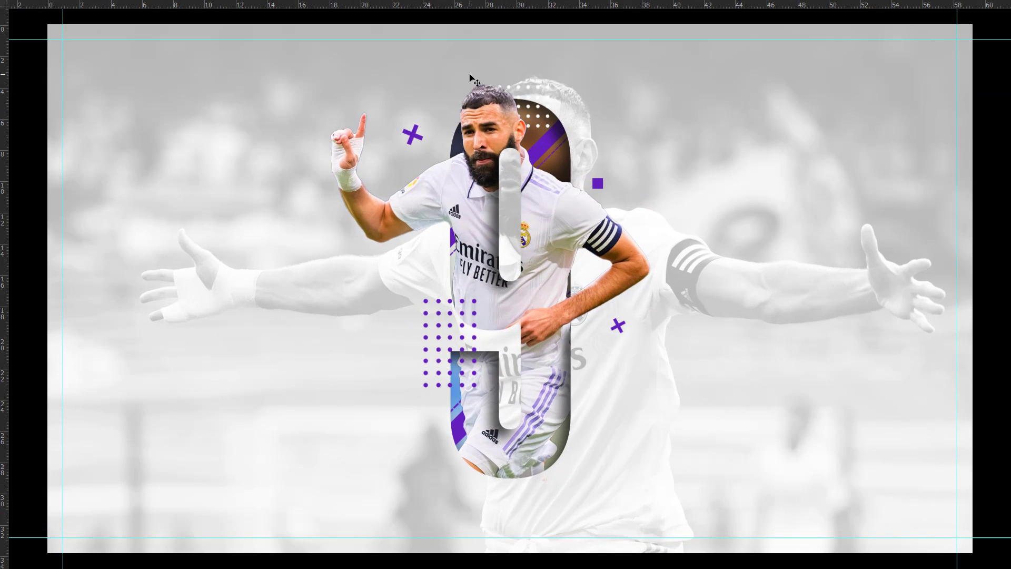
{"action": "key", "text": "ctrl+semicolon"}
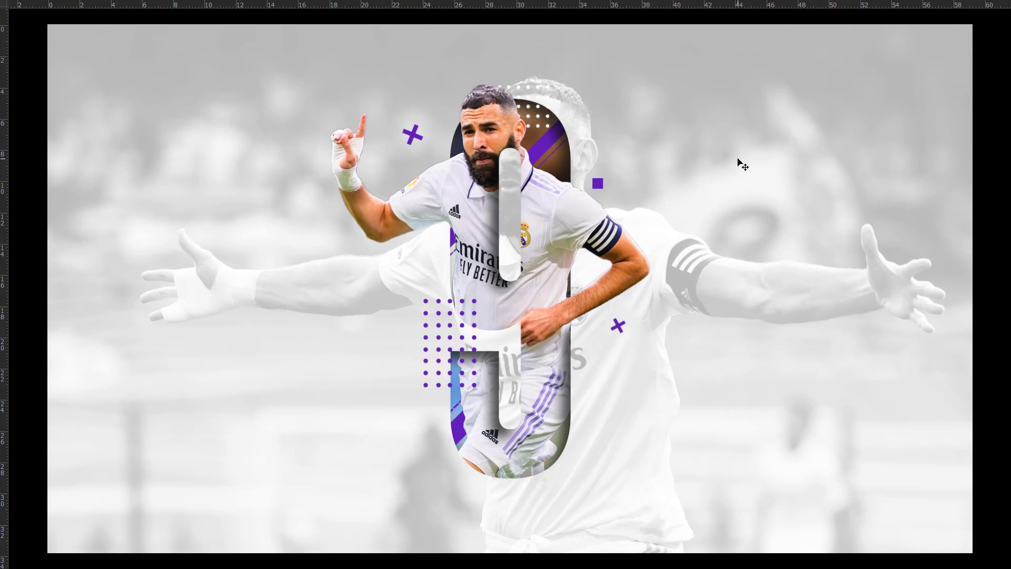